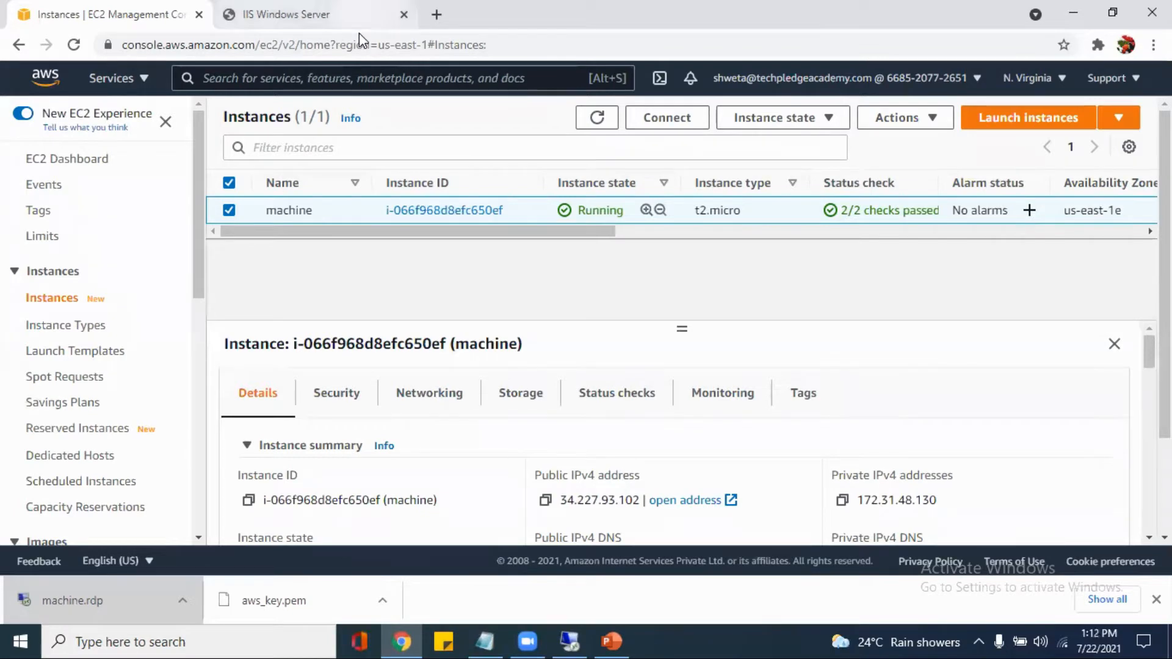
click(359, 33)
click(157, 14)
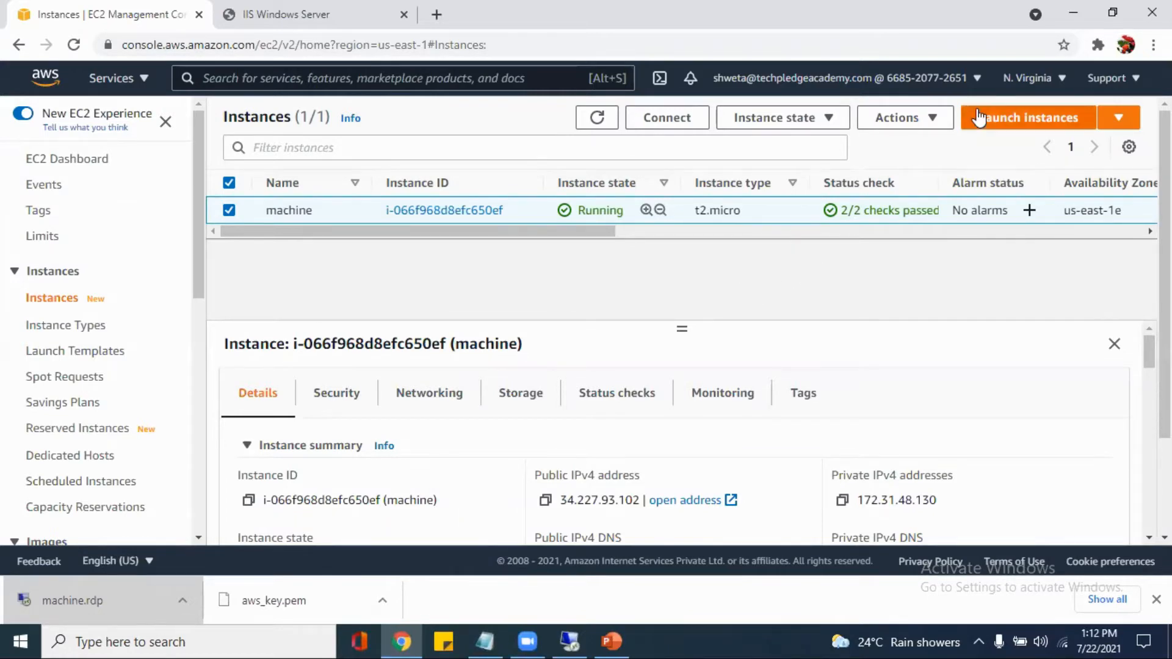
Open the image creation form for the EC2 instance named machine and look over its settings
click(922, 126)
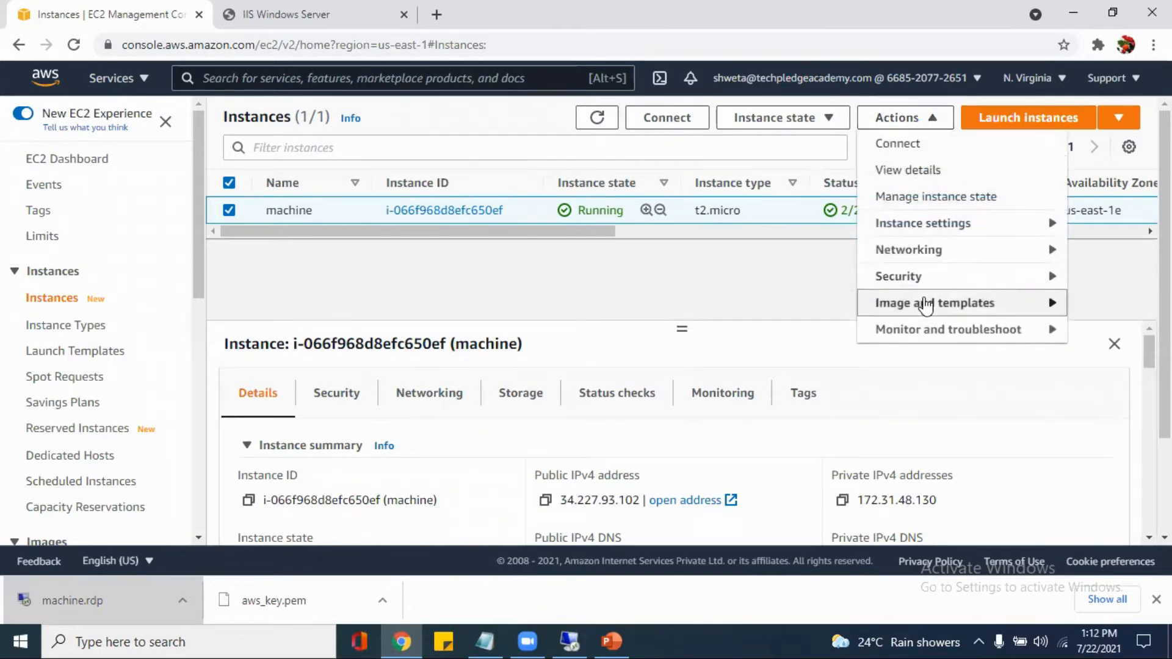
mouse_move(926, 305)
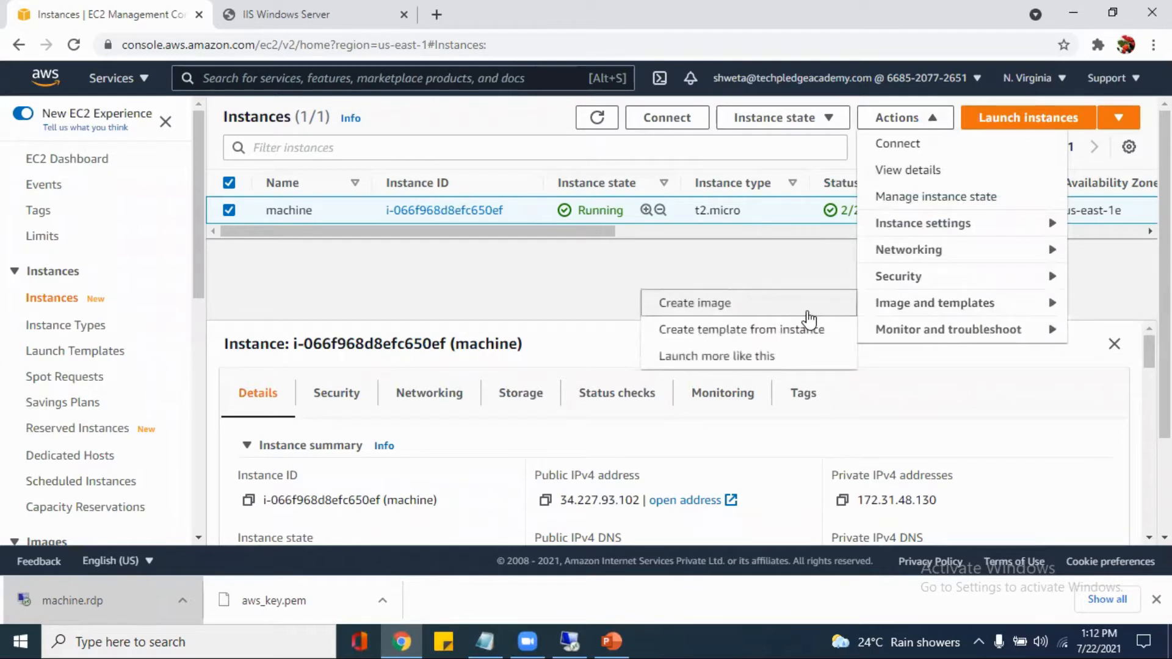
click(808, 316)
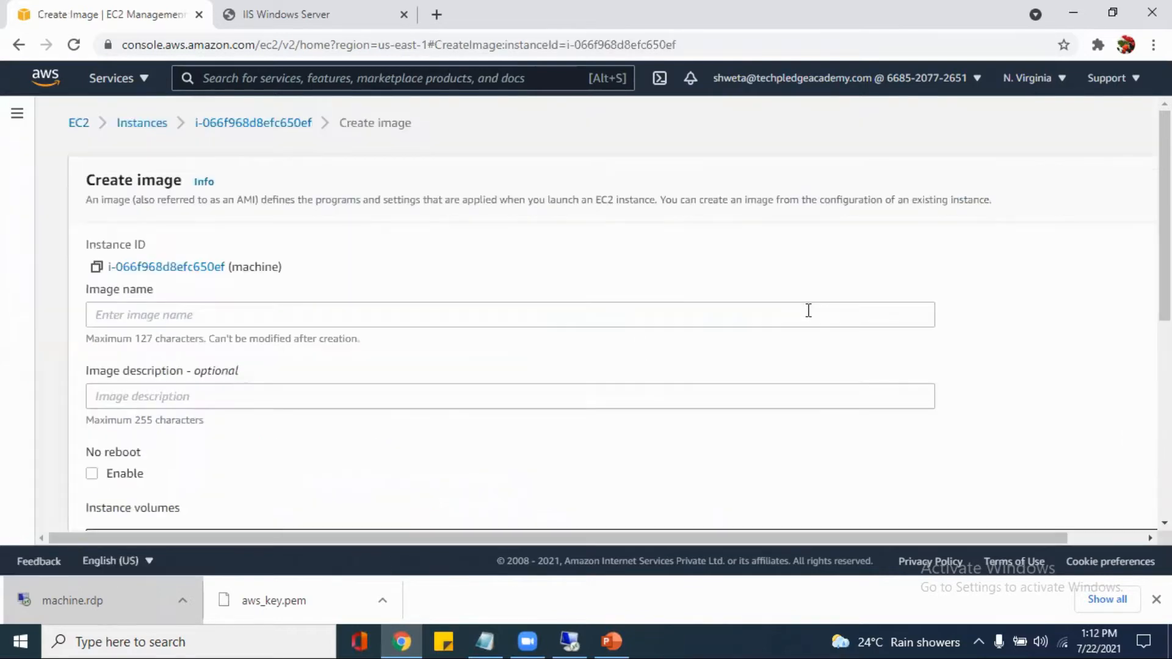
scroll(808, 310, down, 2)
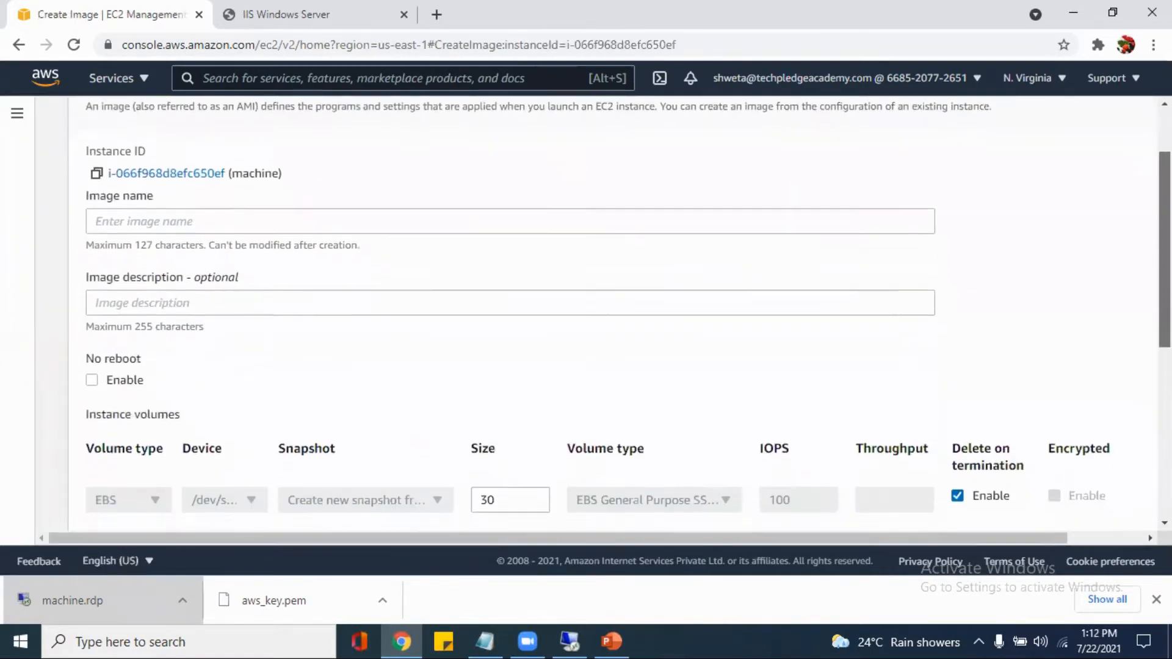
scroll(613, 314, down, 3)
scroll(613, 314, up, 4)
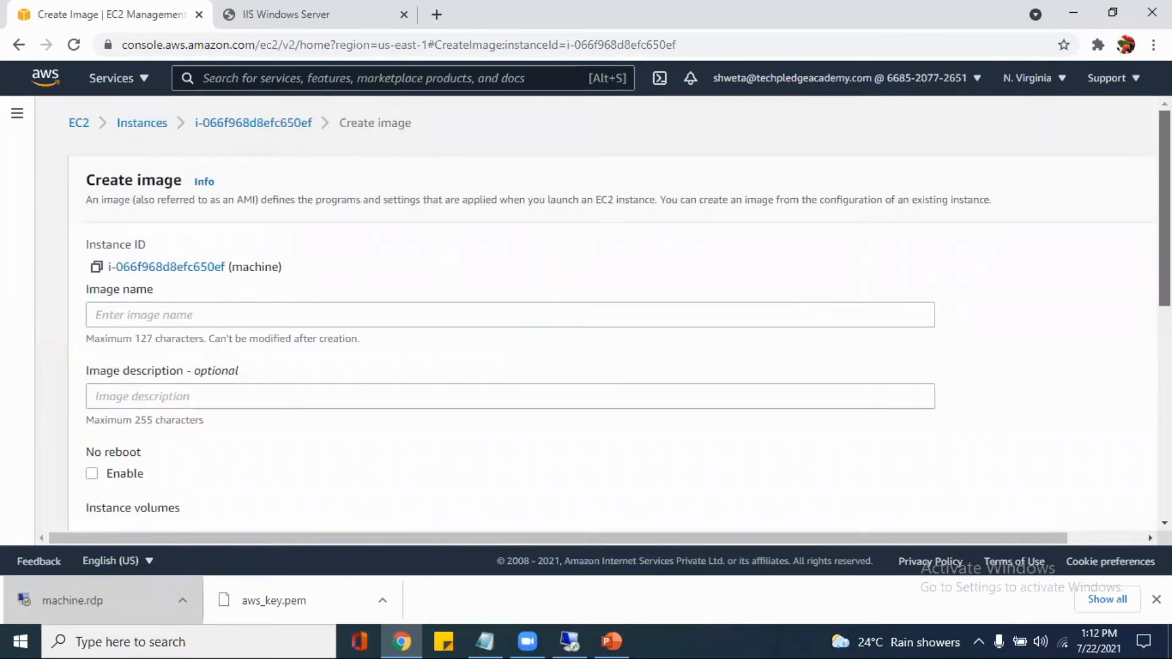
scroll(1117, 211, down, 2)
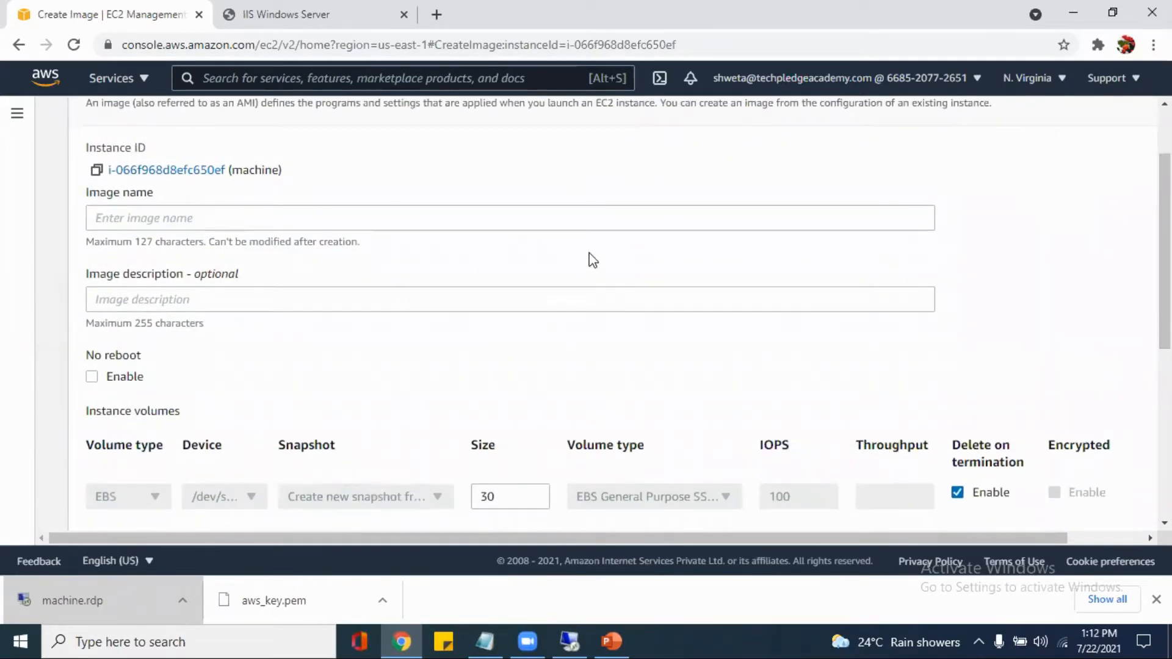
Enter serverimage as the name of the new image
click(605, 222)
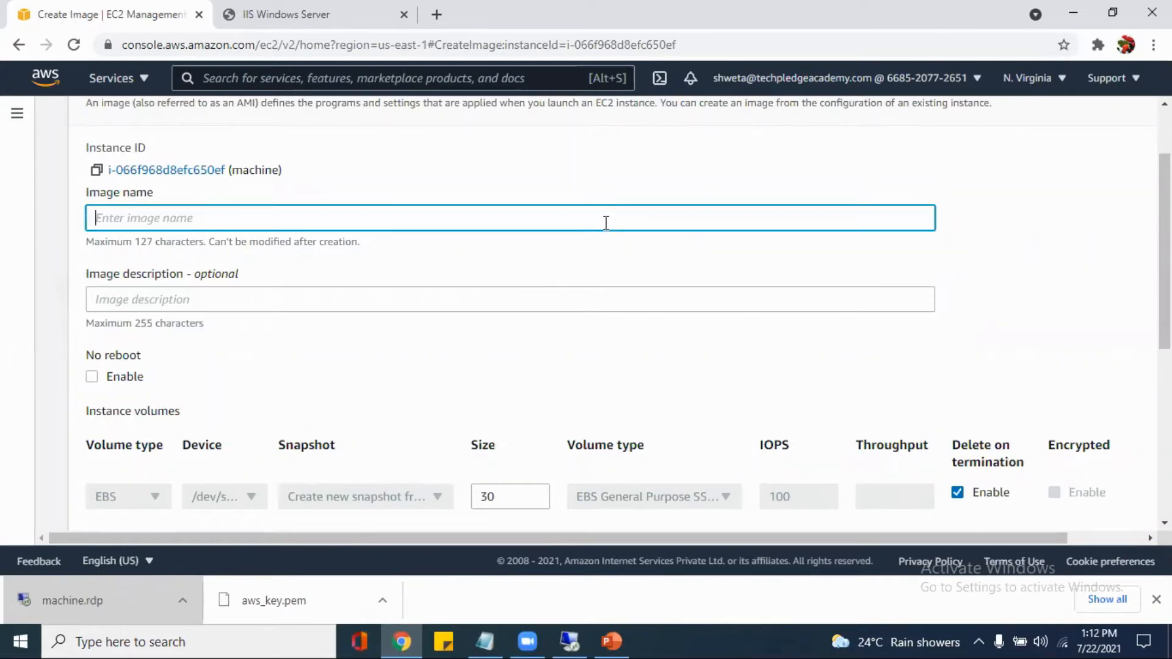
text(serverim)
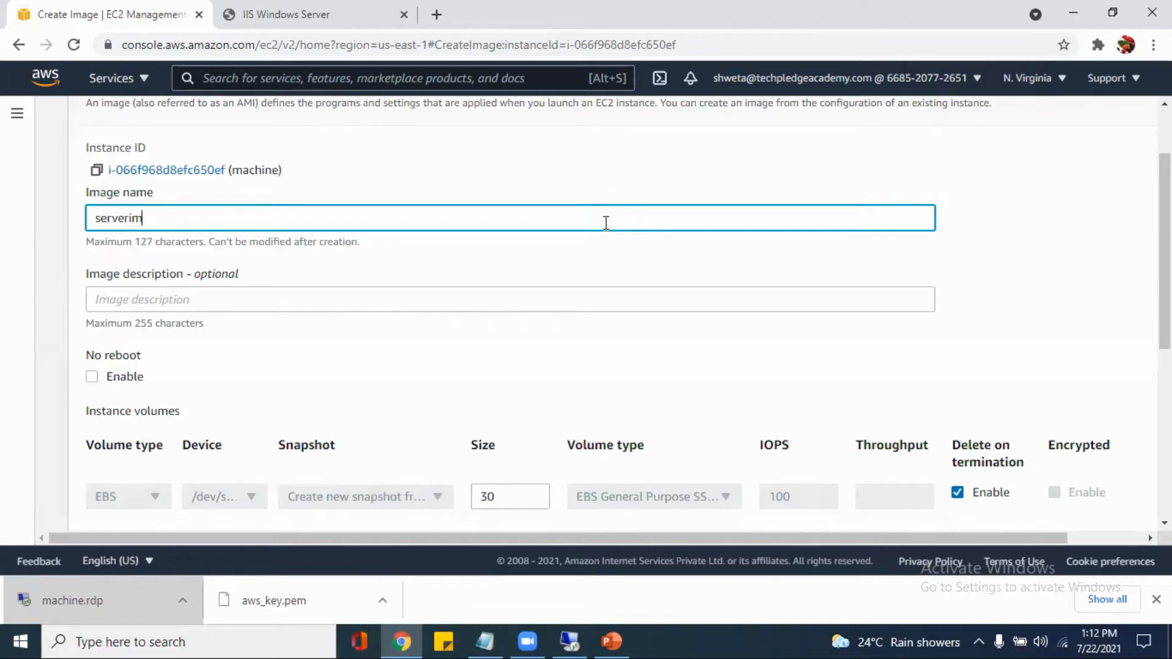
text(age)
Create the image, keeping the default volume and tag settings
scroll(1165, 274, down, 1)
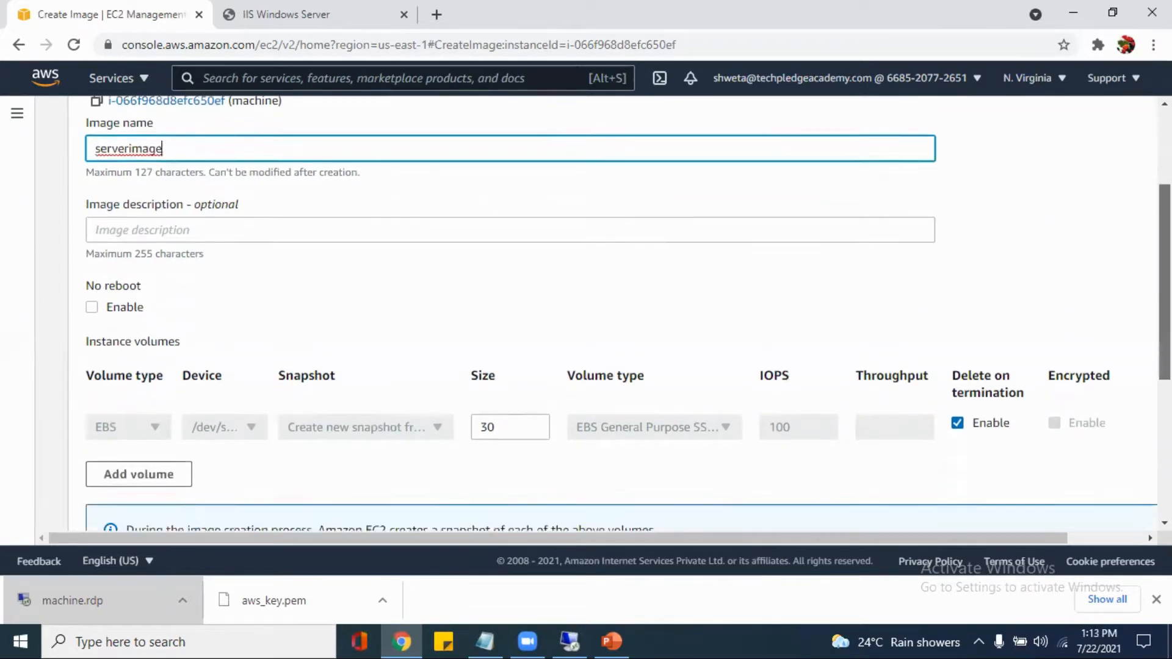
drag(1164, 282, 1165, 418)
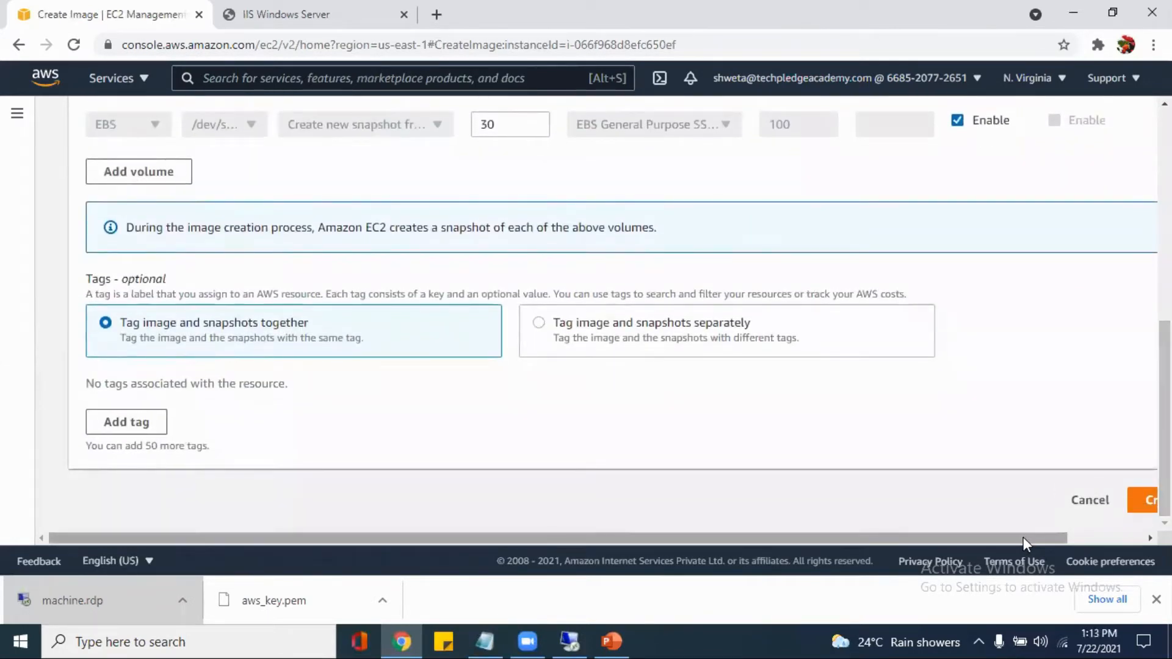
drag(1022, 537, 1108, 519)
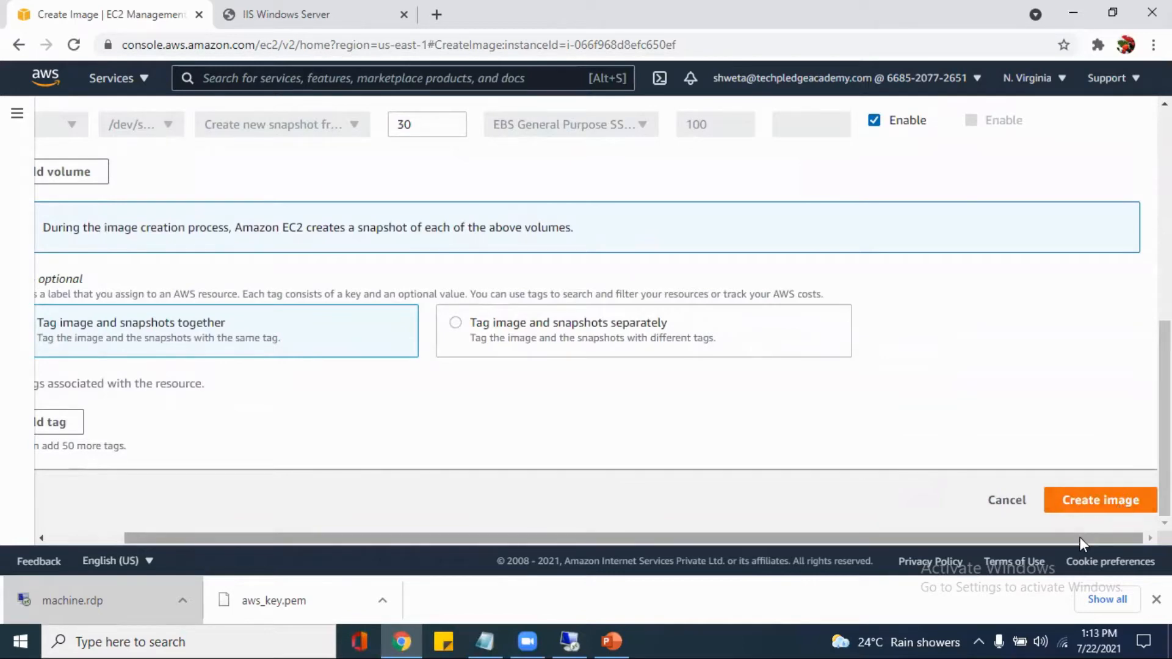
drag(1079, 537, 863, 534)
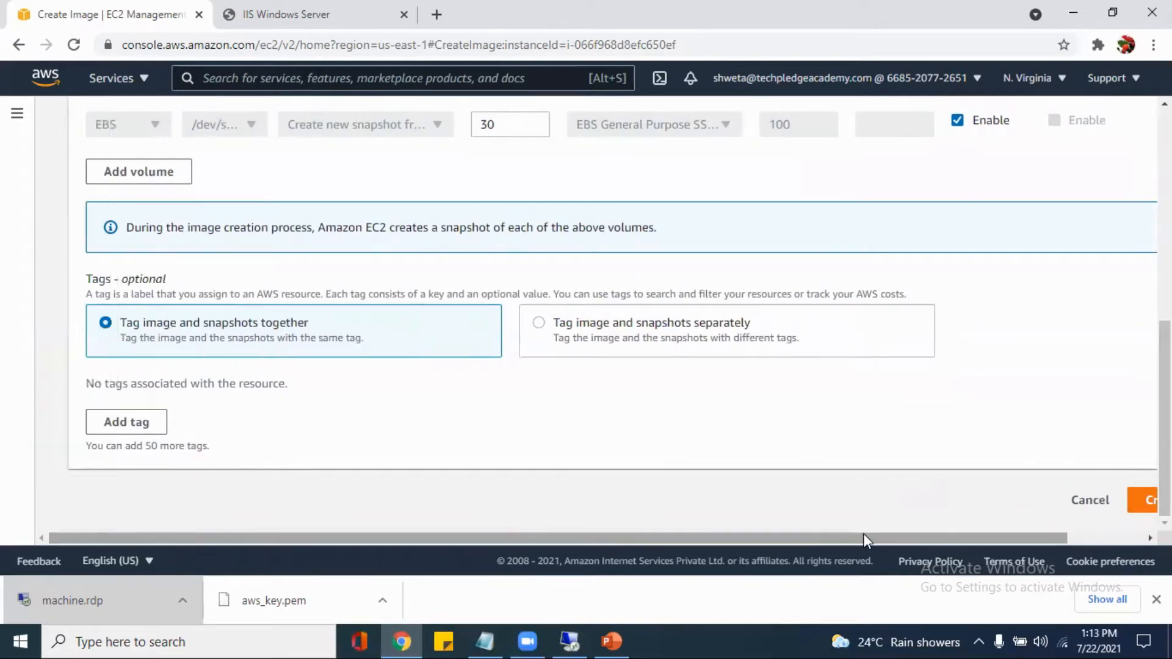
scroll(1163, 463, up, 1)
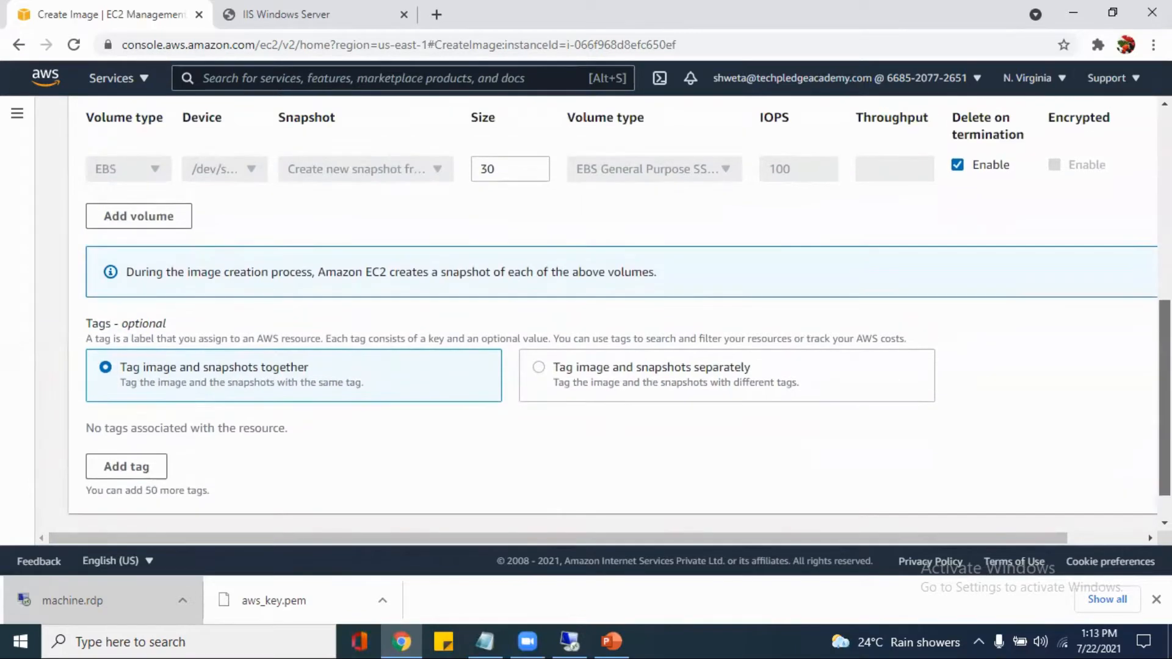
scroll(585, 317, up, 3)
drag(1164, 380, 1164, 476)
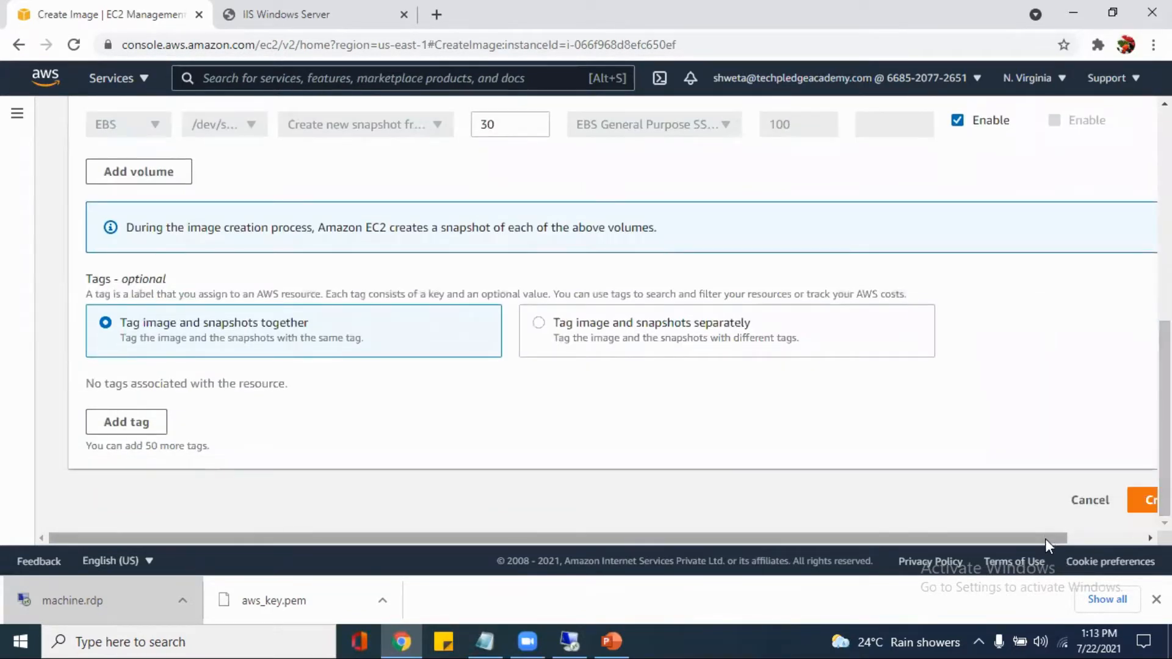
drag(1045, 538, 1120, 537)
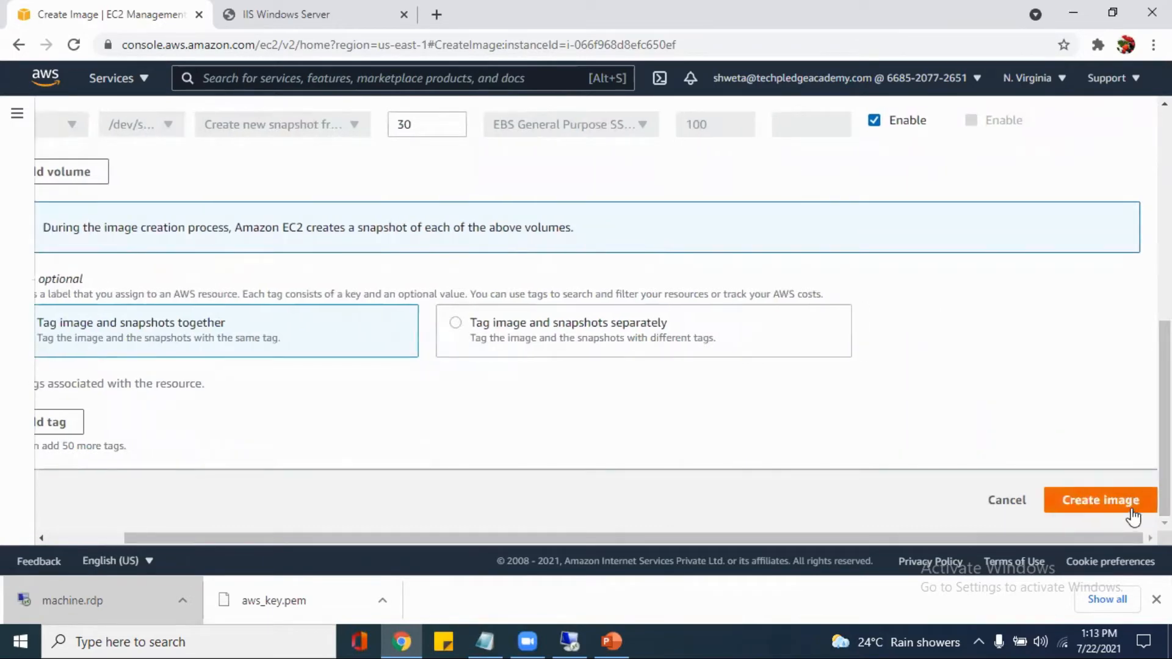
click(1131, 514)
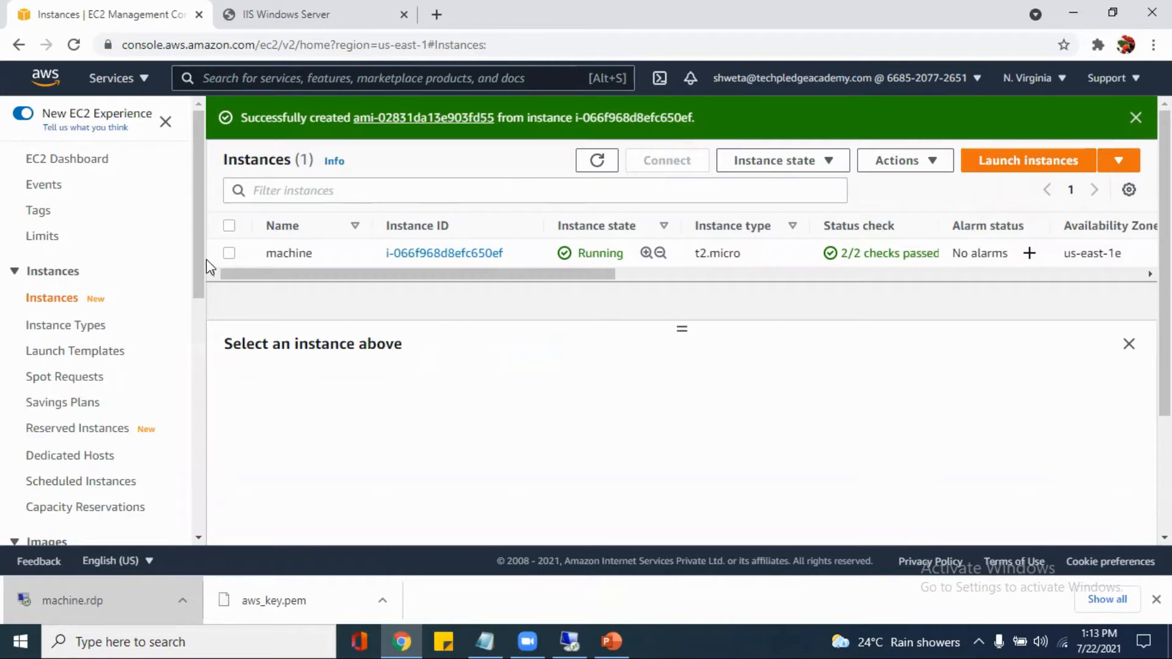
Go to the account's AMI list and set the Name of the serverimage AMI to machine1
drag(199, 269, 196, 407)
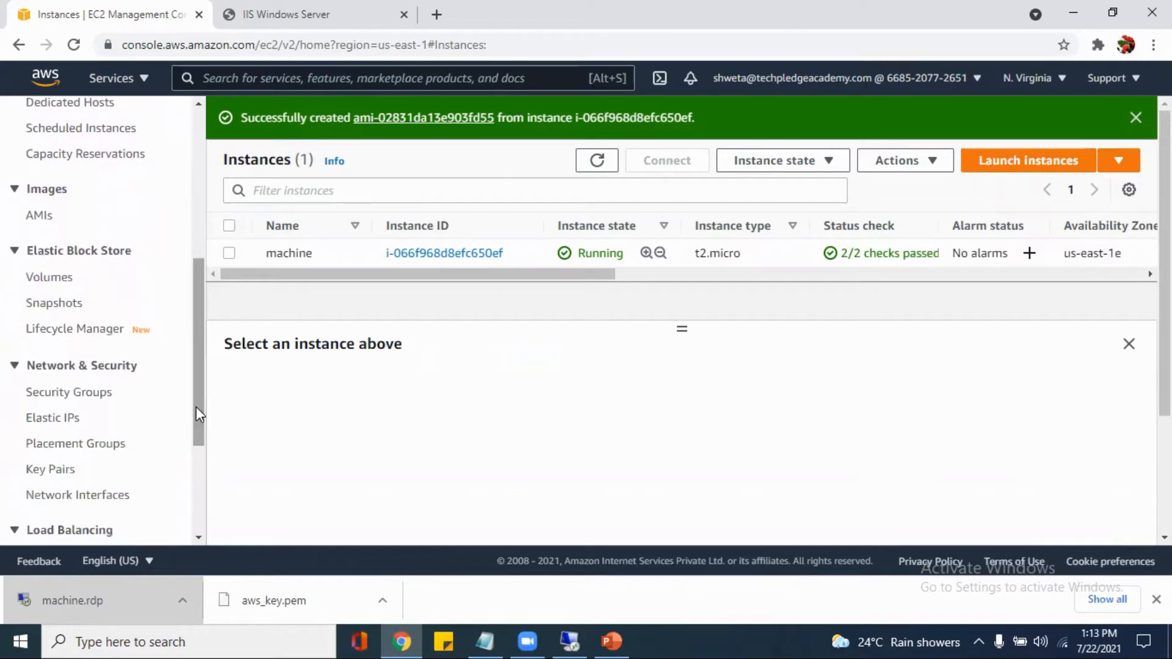
click(44, 217)
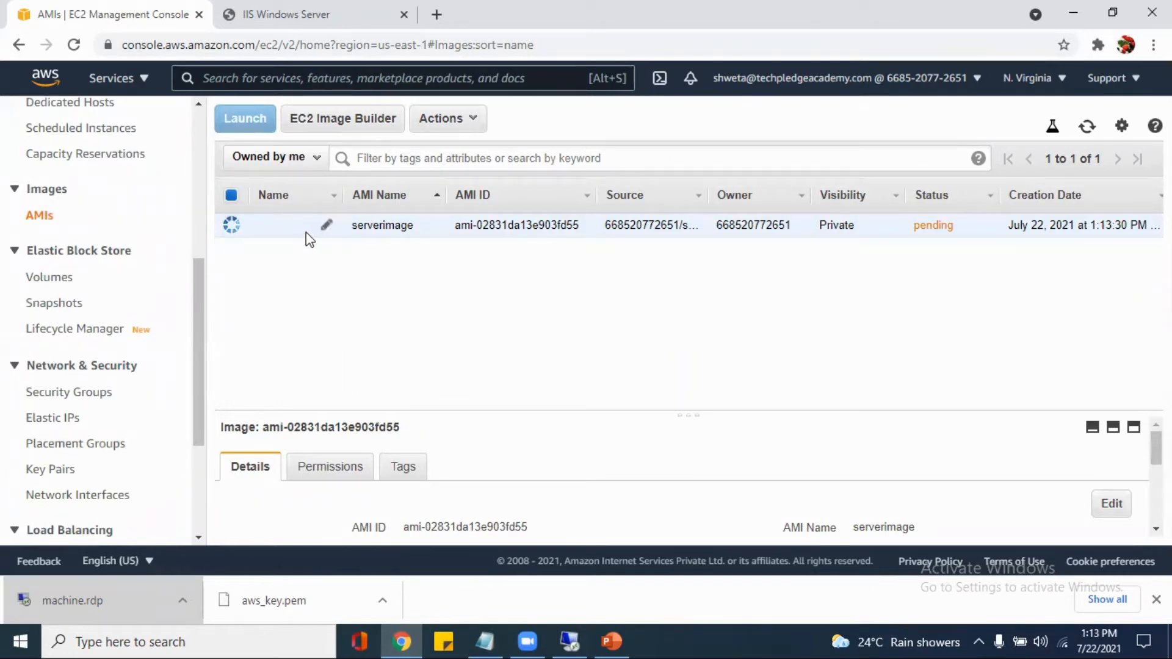
click(325, 226)
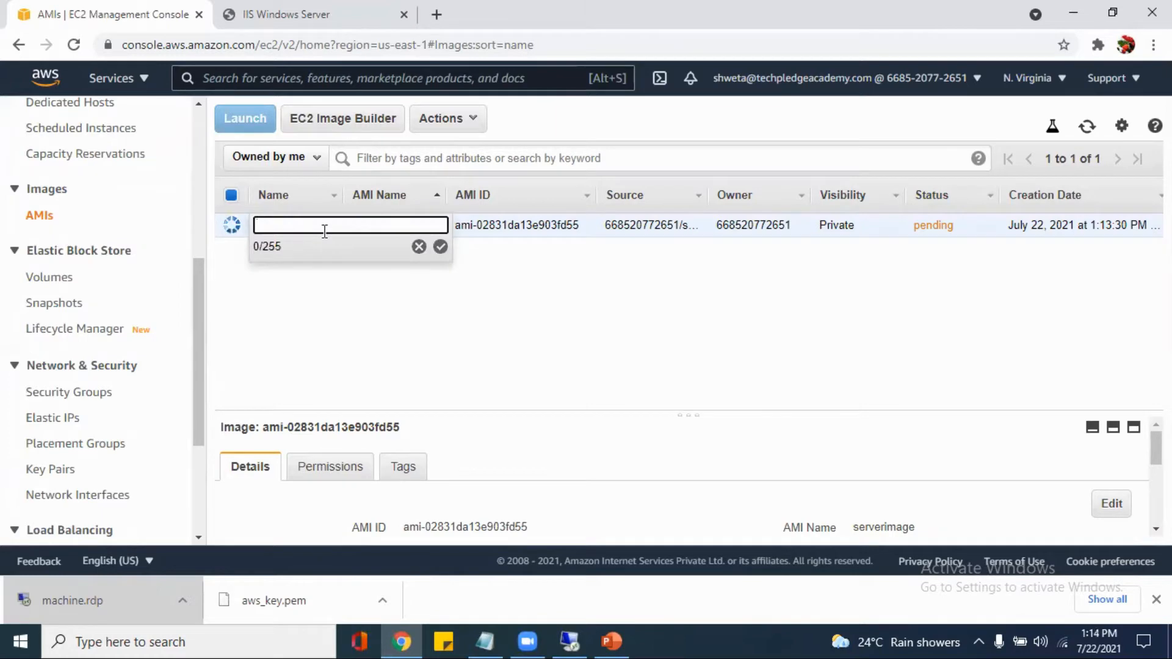
text(machine1)
click(440, 247)
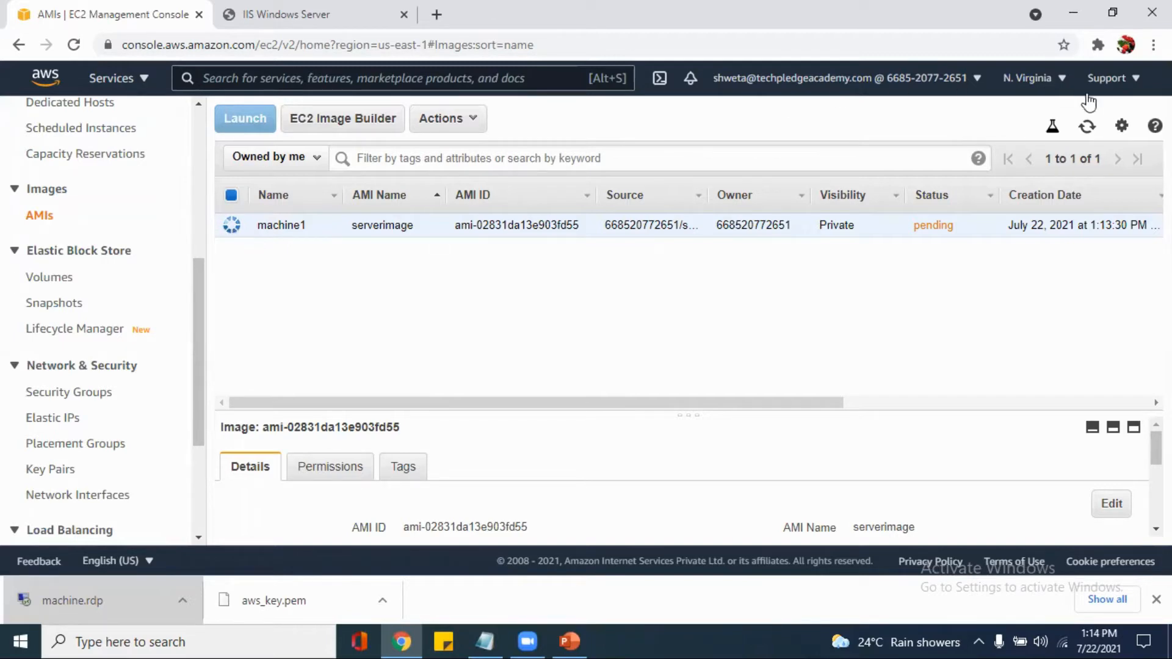
Refresh the AMI list and start launching an instance from machine1, keeping the t2.micro instance type
click(1088, 126)
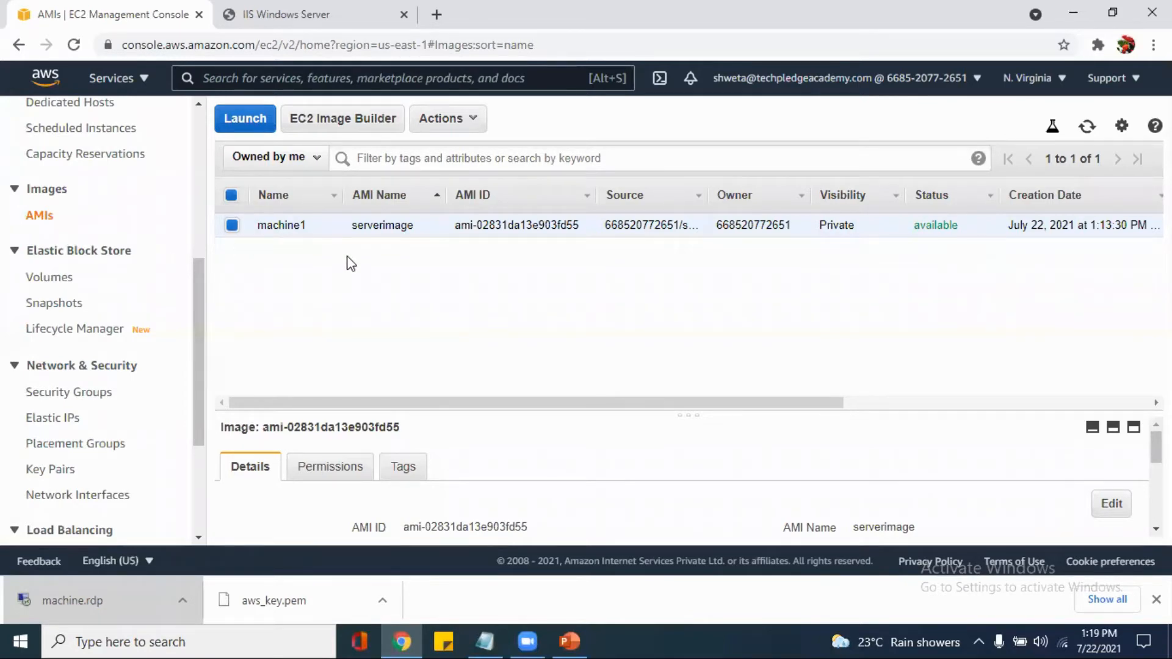
click(245, 120)
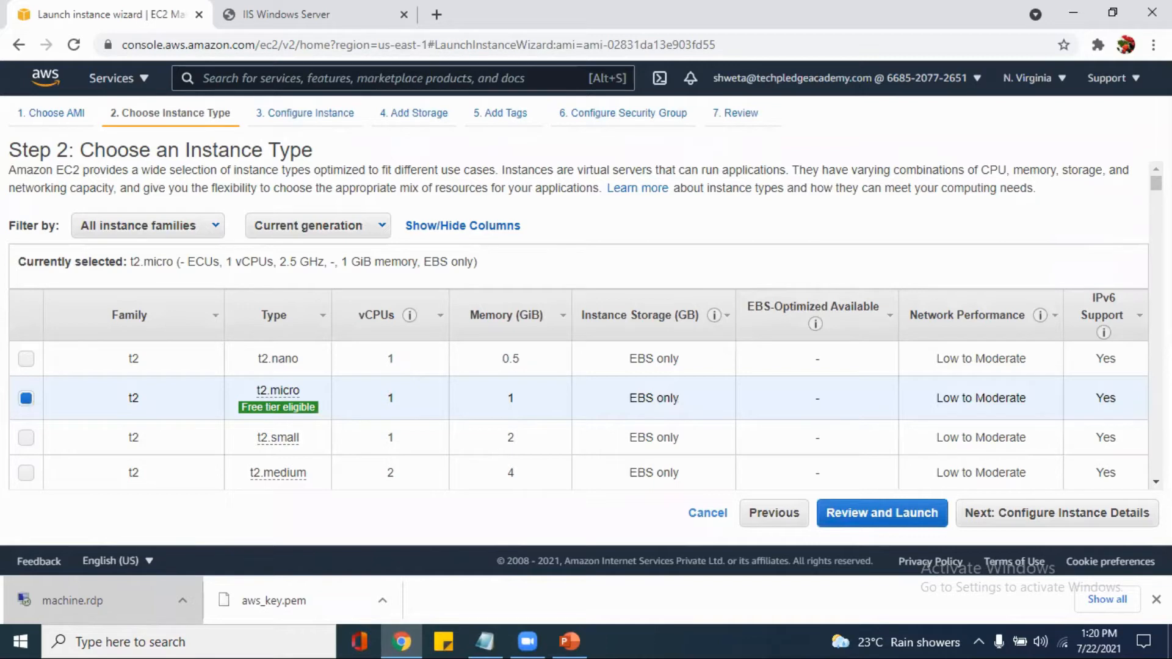
mouse_move(1155, 183)
mouse_down()
mouse_move(1155, 192)
mouse_move(1156, 183)
mouse_up()
click(1083, 523)
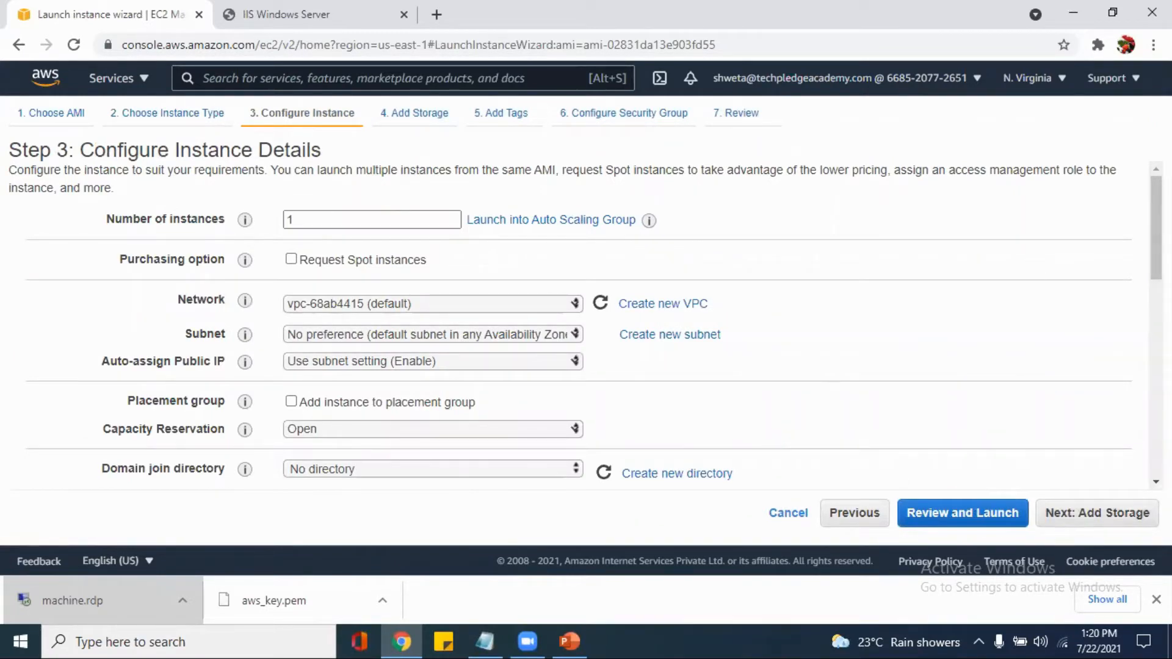
Keep the default instance details and storage, add no tags, and proceed to the security group configuration
scroll(584, 326, down, 2)
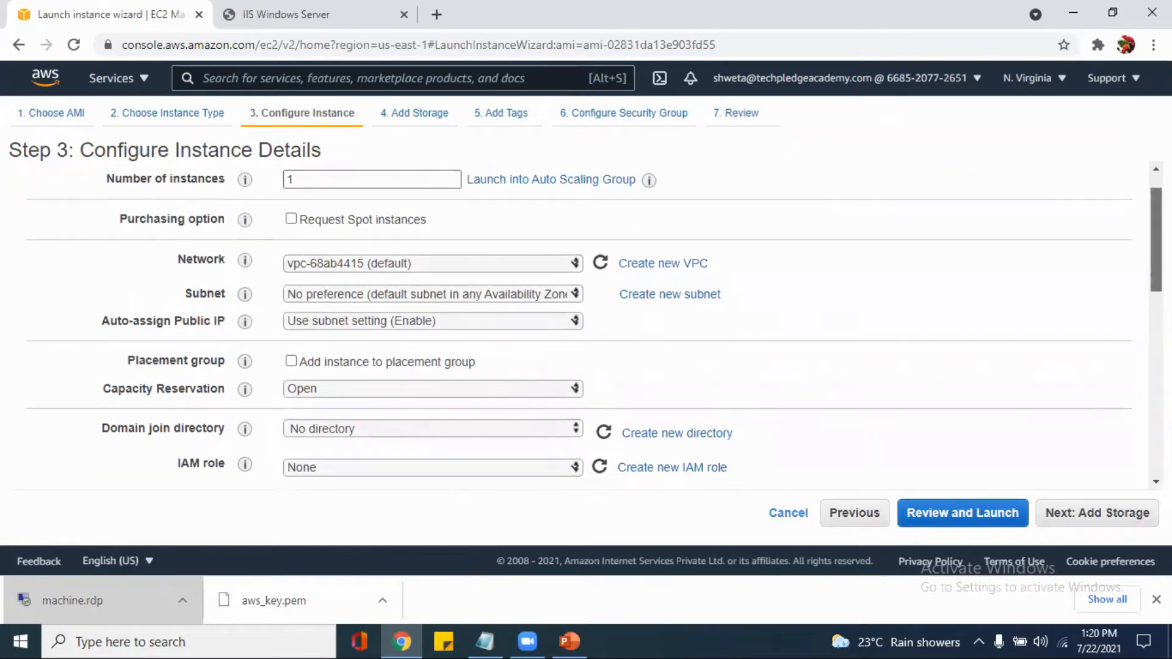
scroll(584, 326, down, 3)
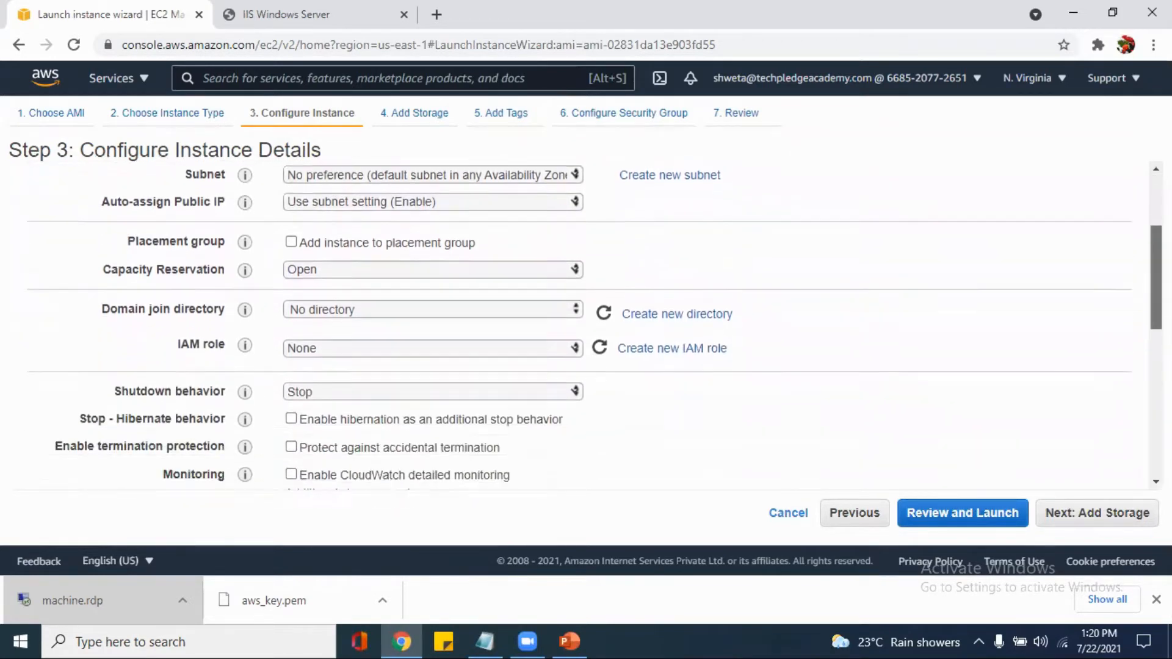
scroll(585, 325, up, 4)
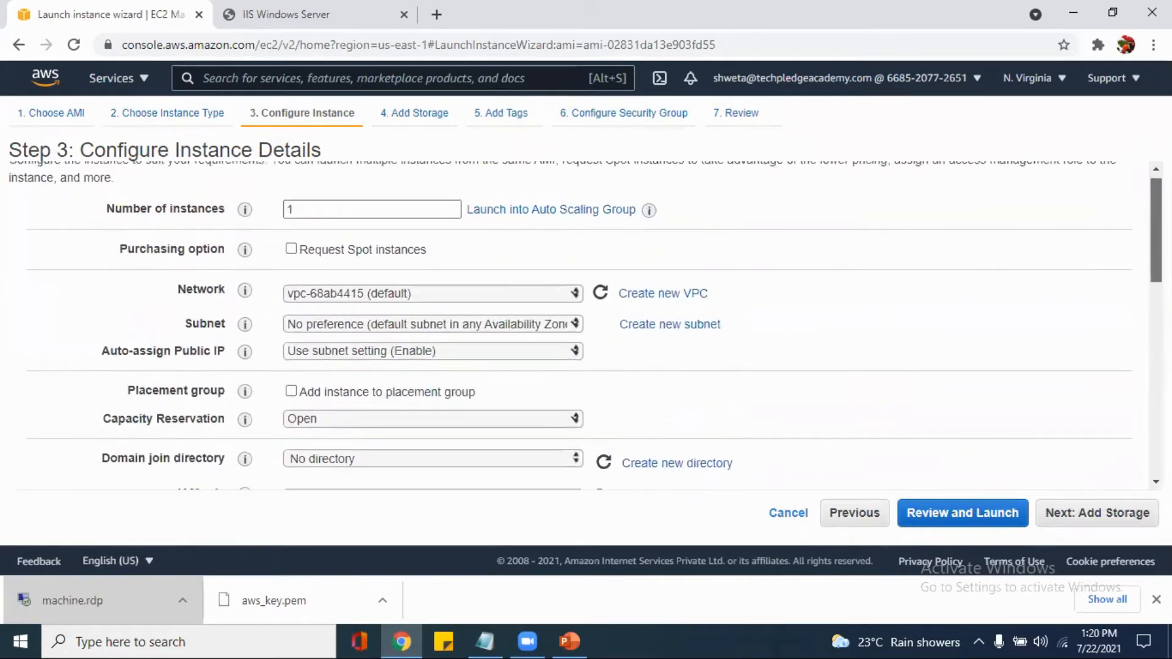
click(1100, 517)
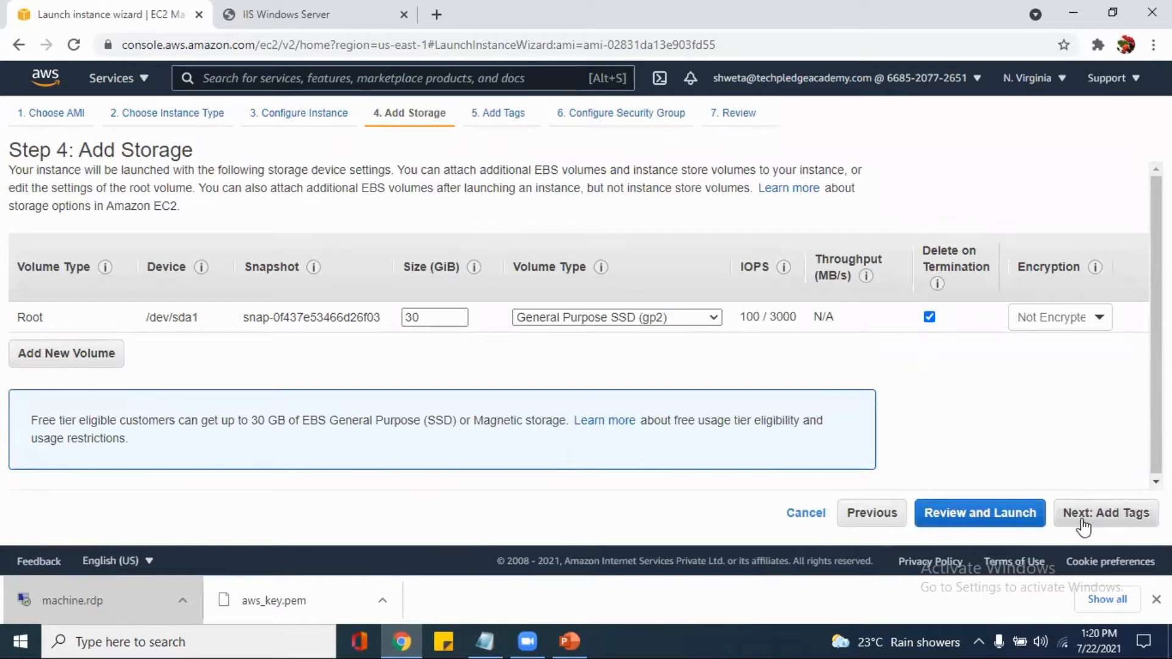
click(1092, 515)
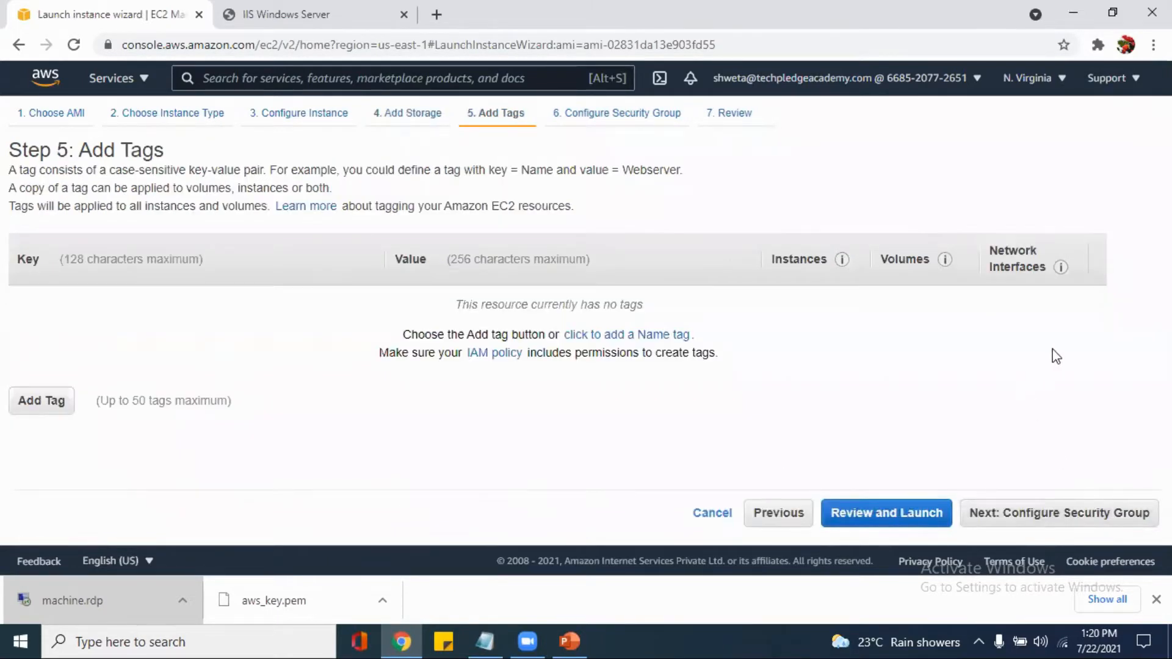
click(1049, 515)
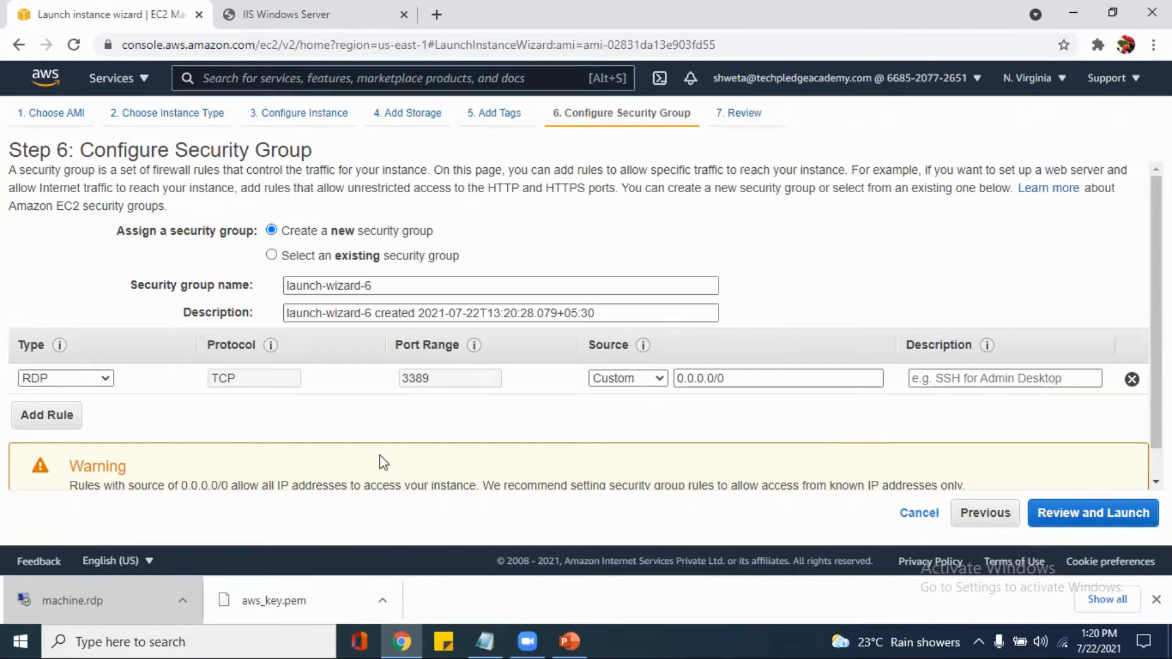
Add a second inbound rule of type All traffic to the new security group
click(57, 420)
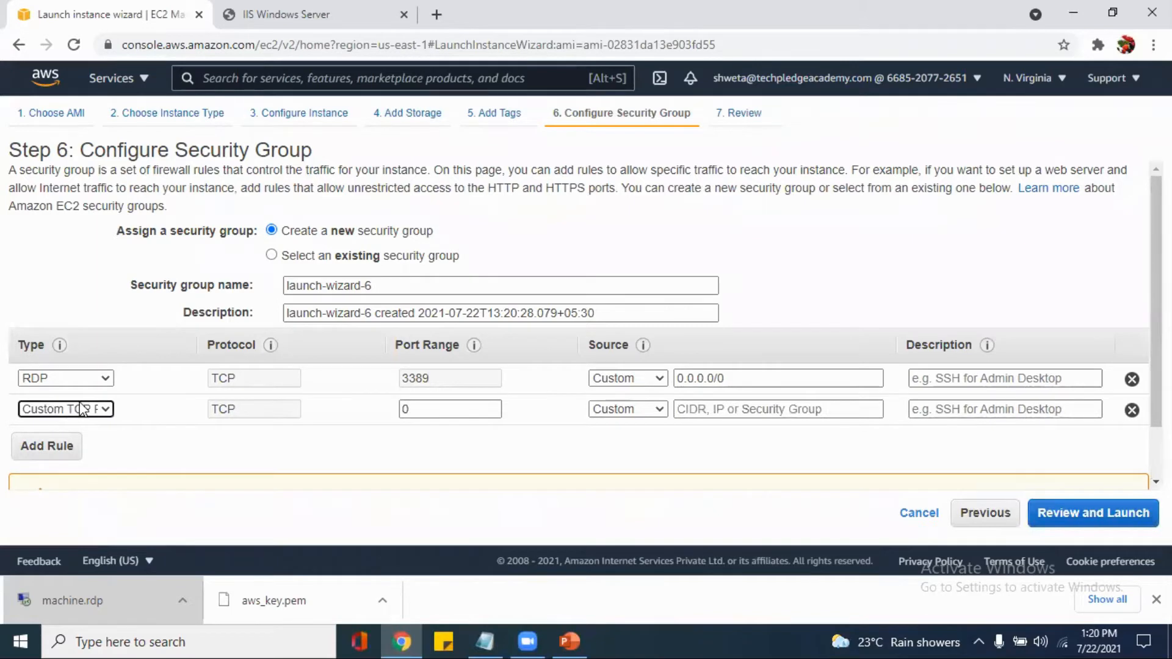
click(83, 409)
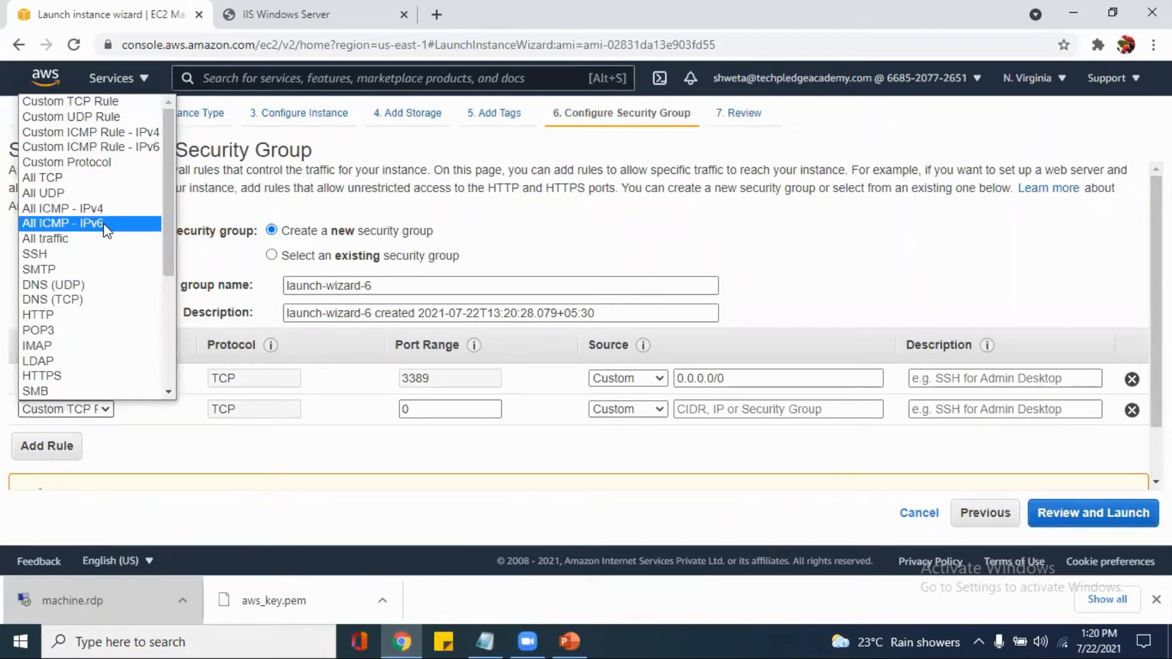
click(103, 239)
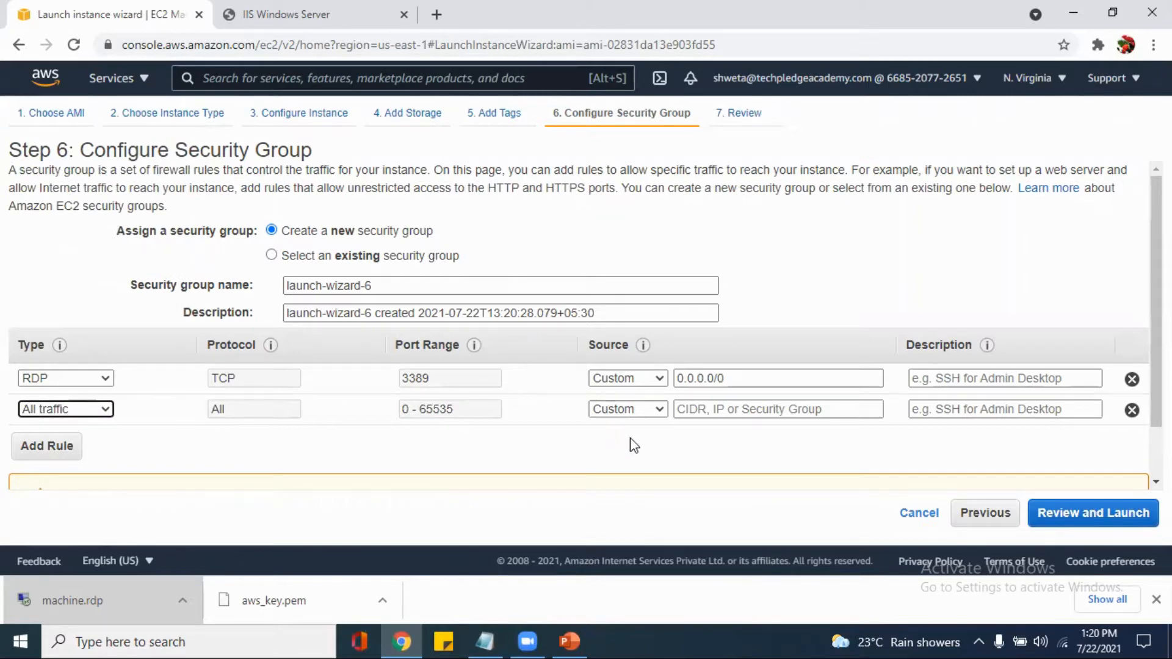
Assign the existing security group launch-wizard-5 instead of a new one, check its inbound rules, and proceed to the launch review
click(373, 255)
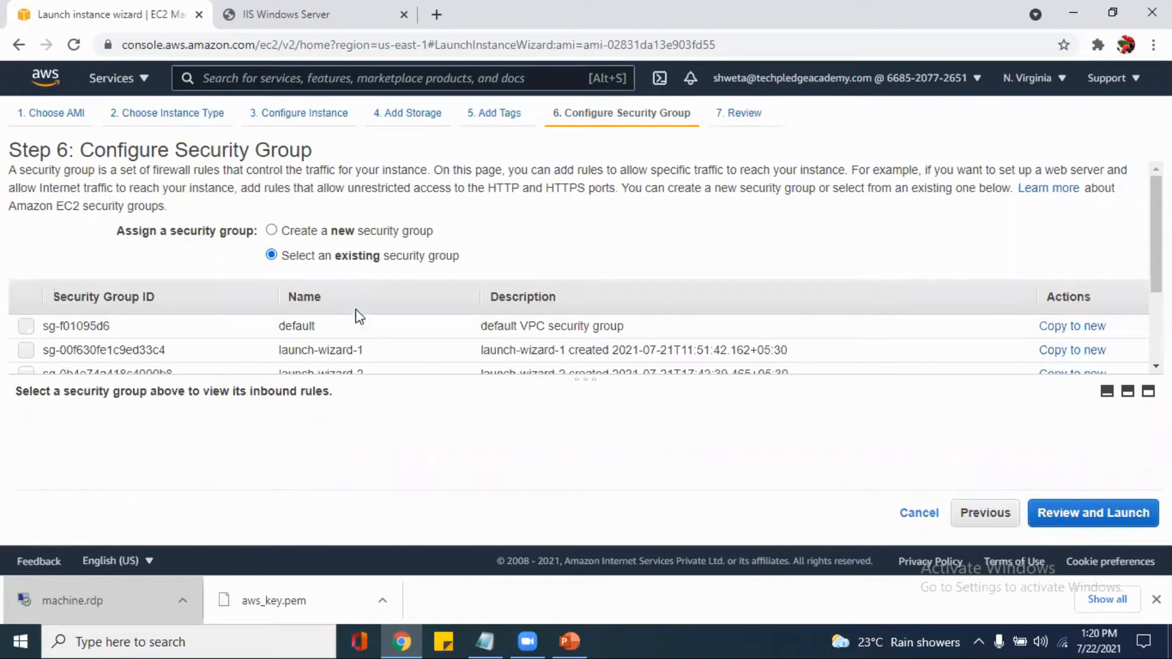
scroll(357, 354, down, 2)
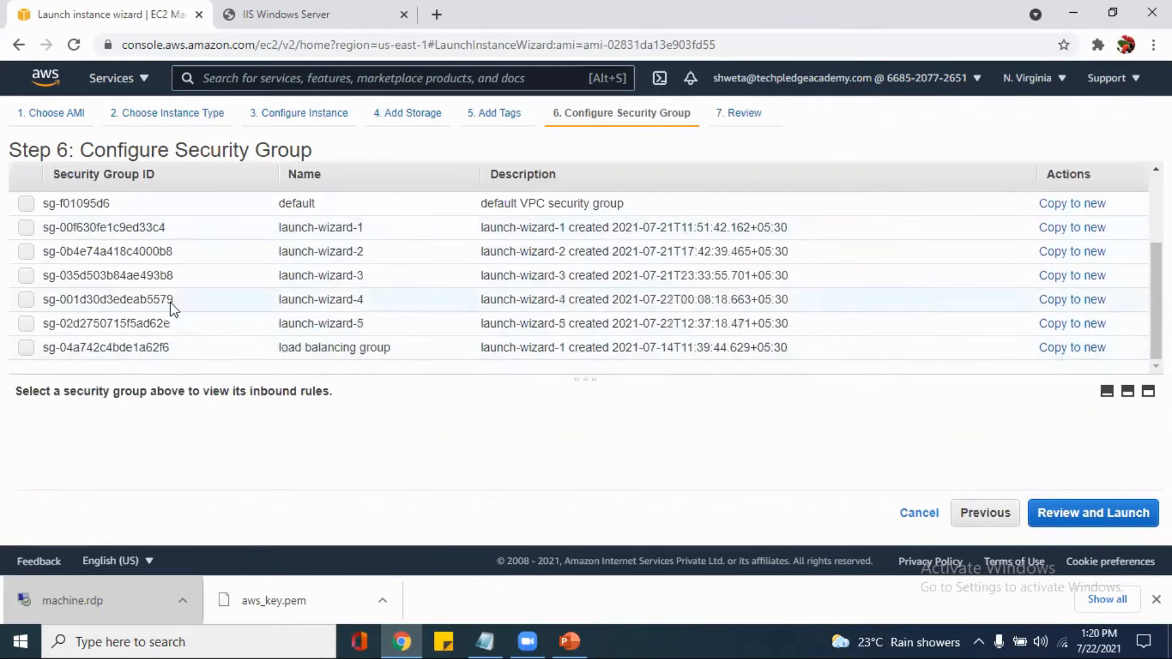
click(27, 331)
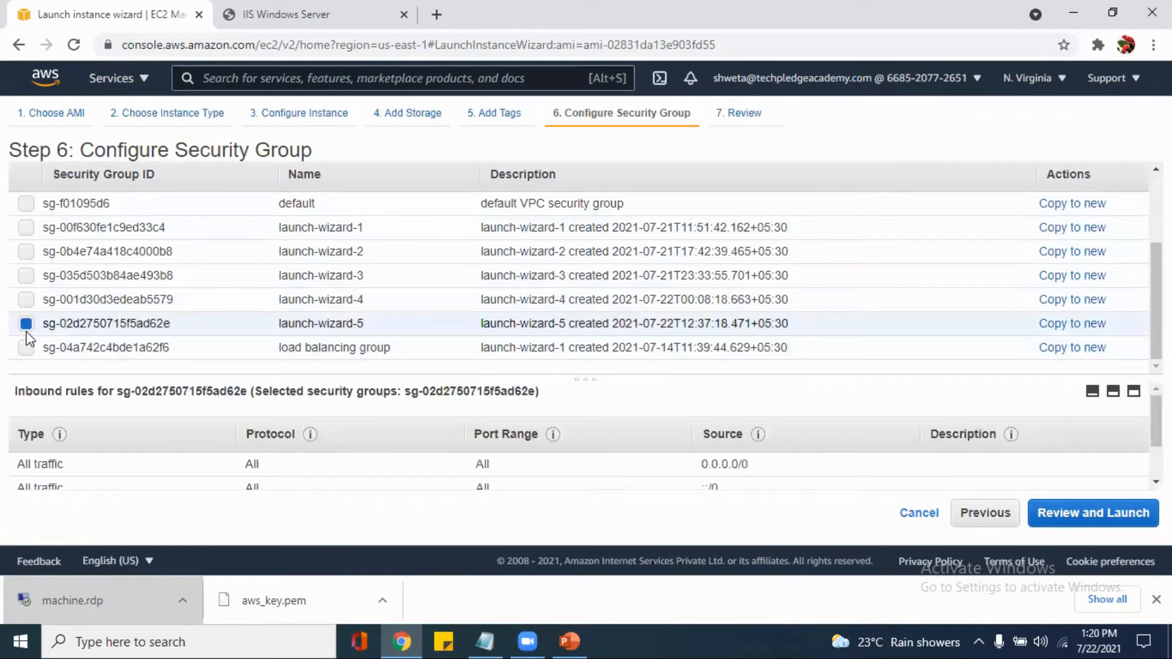
scroll(305, 476, down, 1)
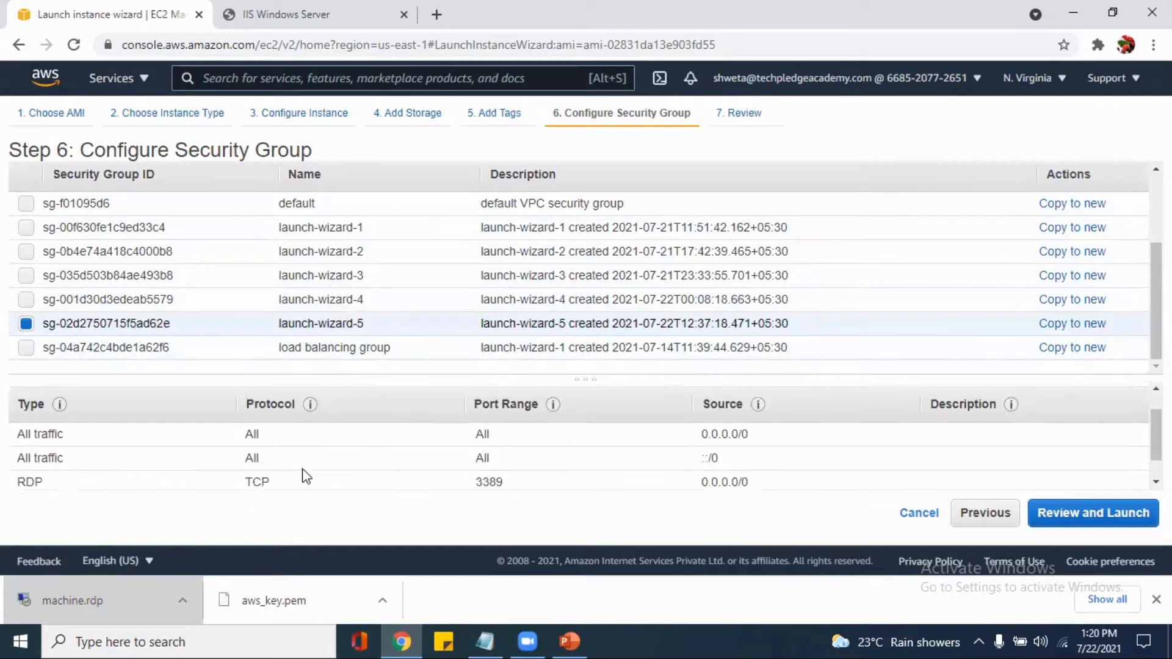
scroll(305, 475, down, 1)
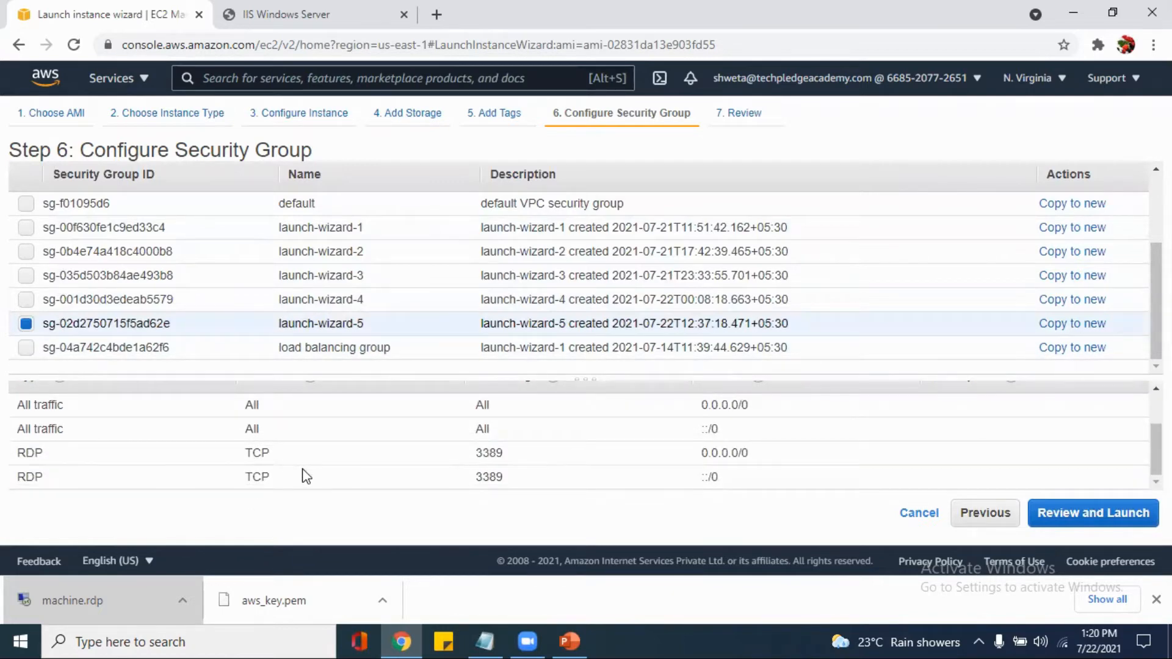
scroll(305, 476, up, 1)
scroll(306, 476, down, 1)
click(1103, 519)
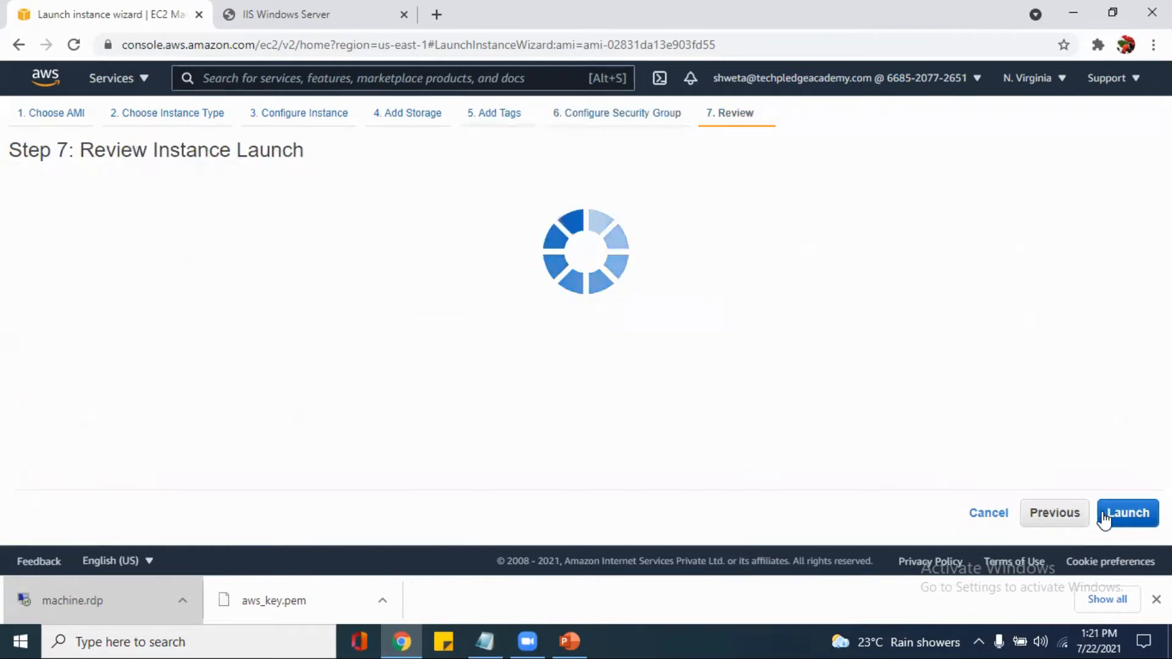
Review the AMI, instance type and security group settings in the launch summary and proceed to launching
scroll(966, 386, down, 4)
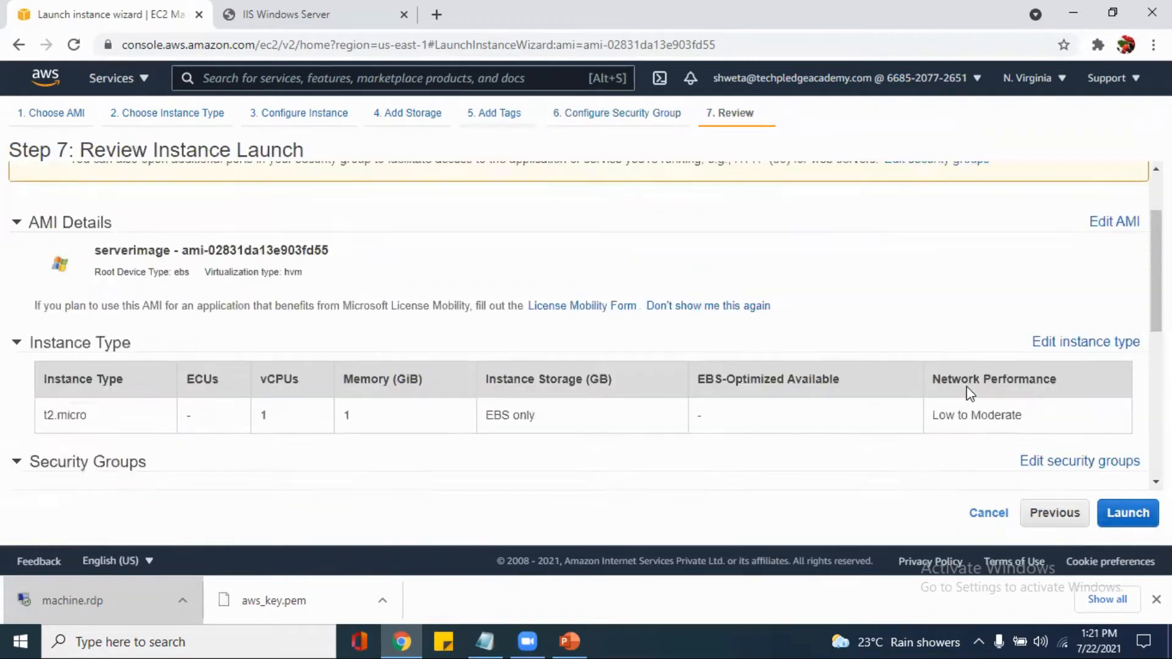
scroll(966, 387, down, 3)
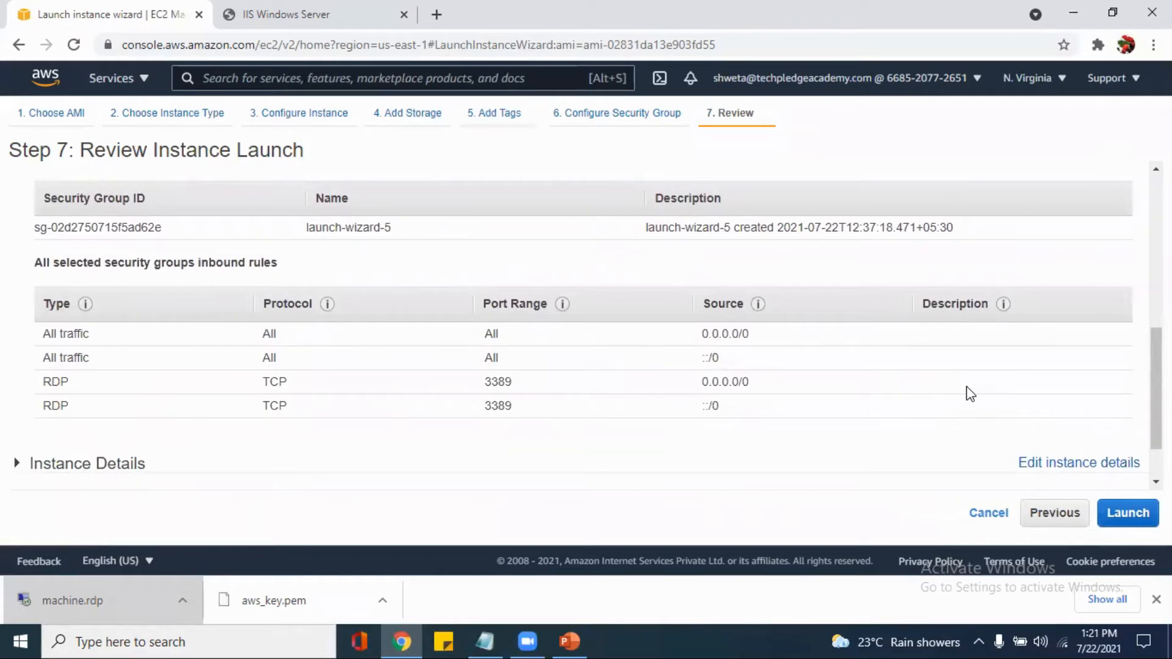
scroll(967, 388, up, 4)
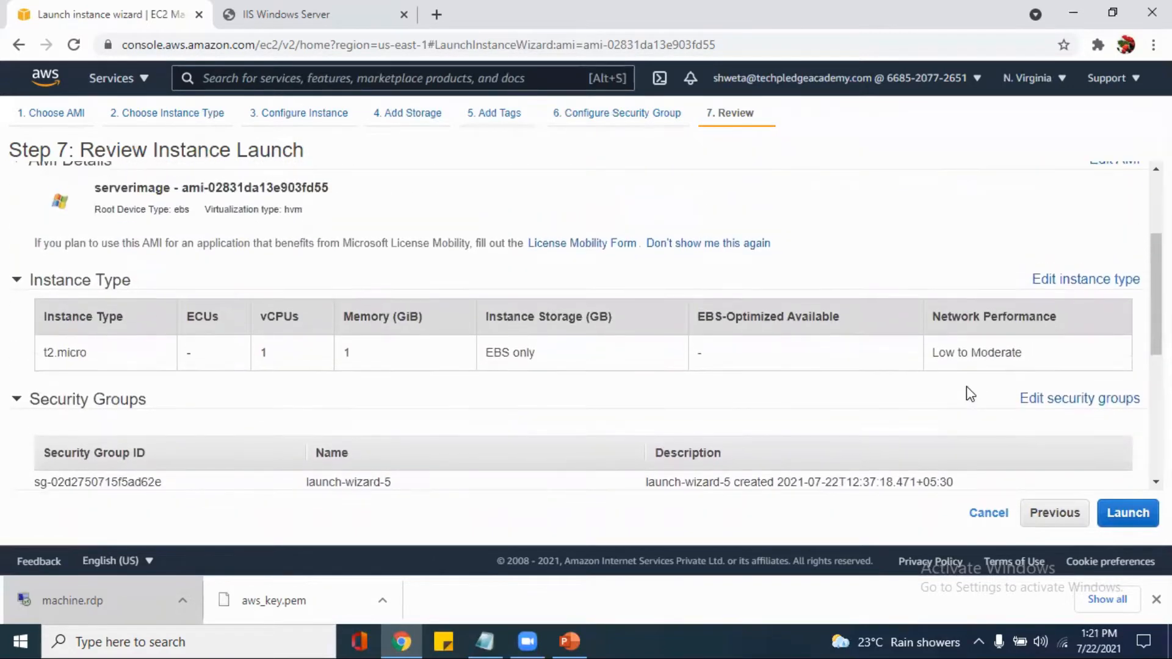
scroll(967, 388, up, 1)
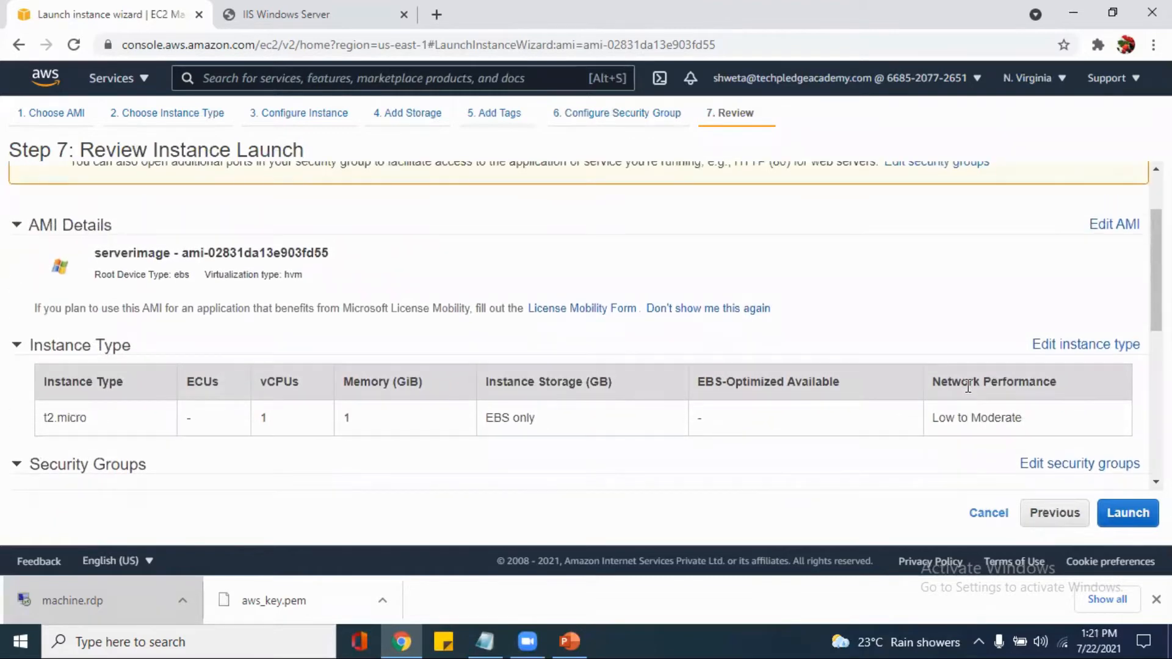
scroll(967, 386, down, 6)
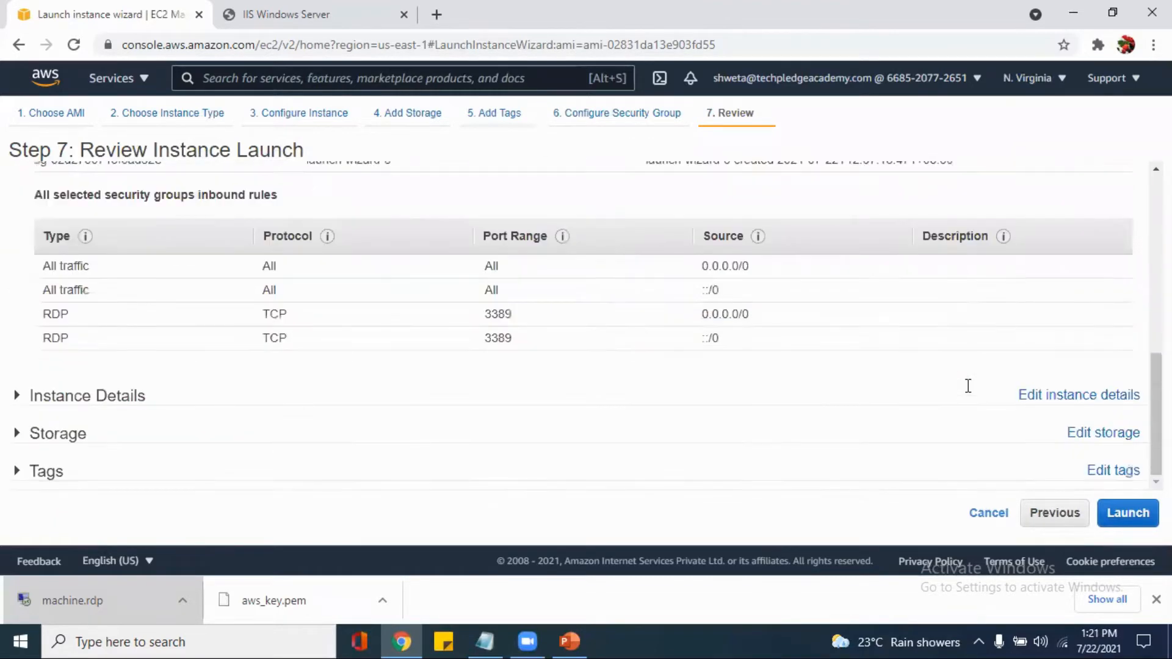
click(1130, 517)
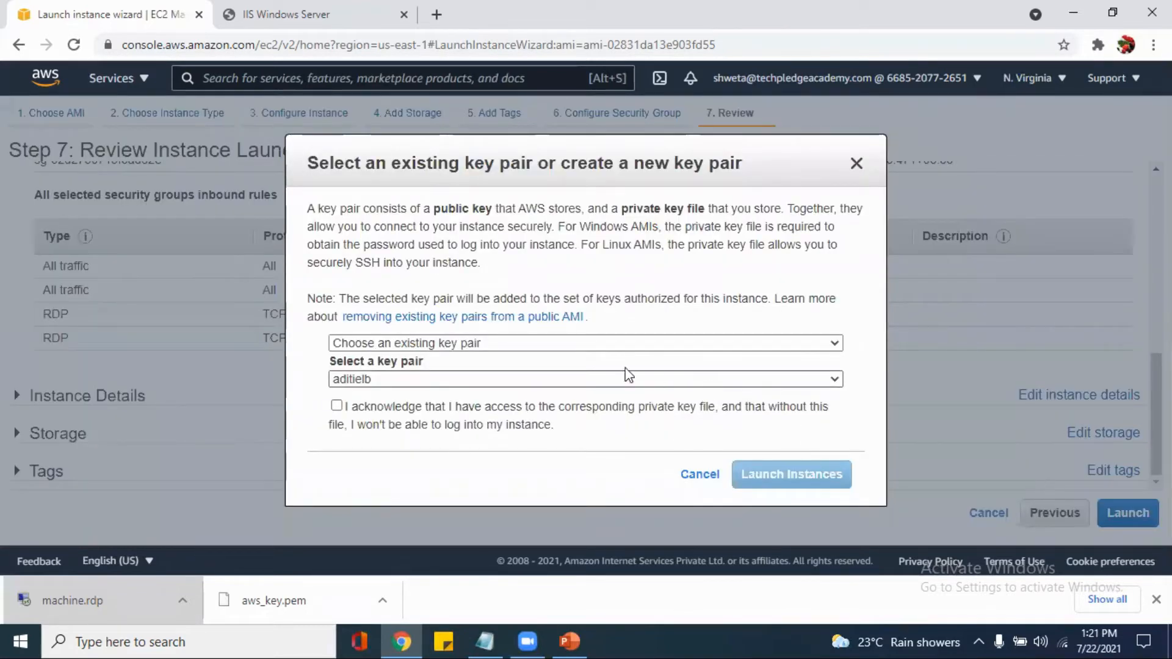
Choose the existing key pair aws_key, acknowledge having its private key file, and launch the instance
click(604, 348)
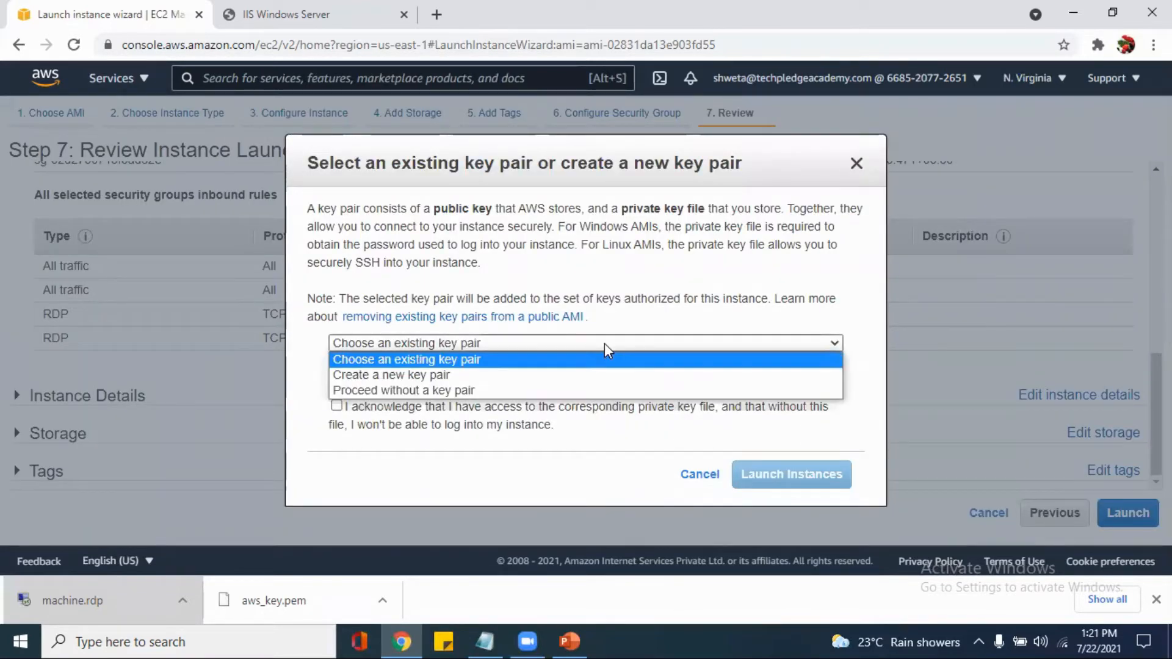
click(541, 359)
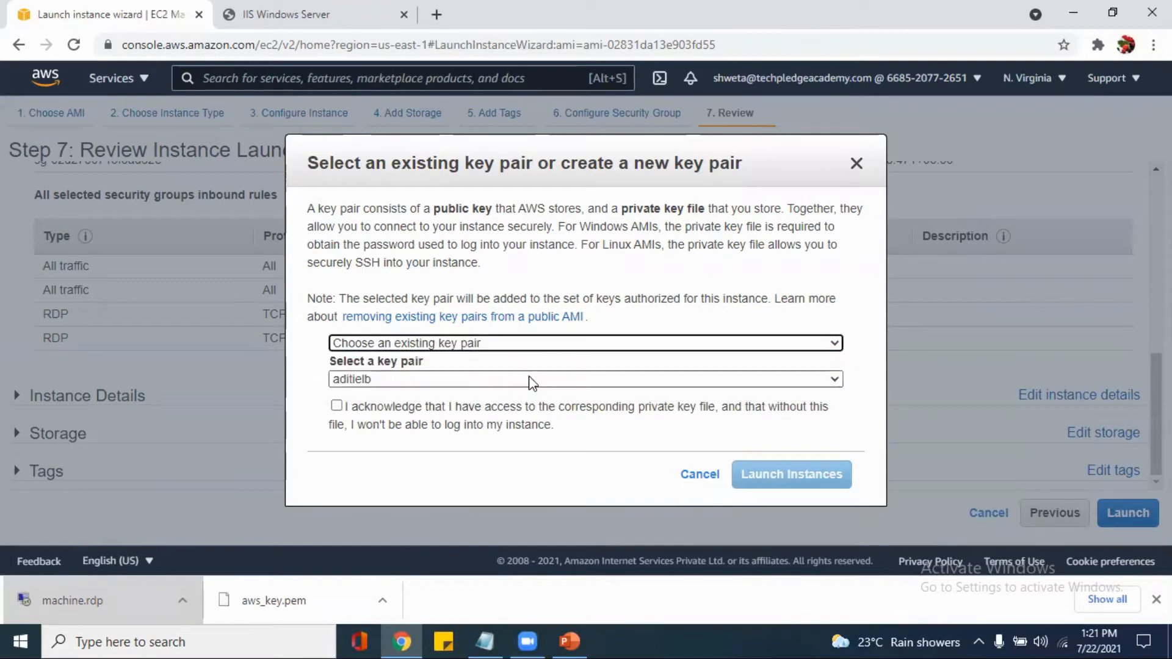
click(530, 380)
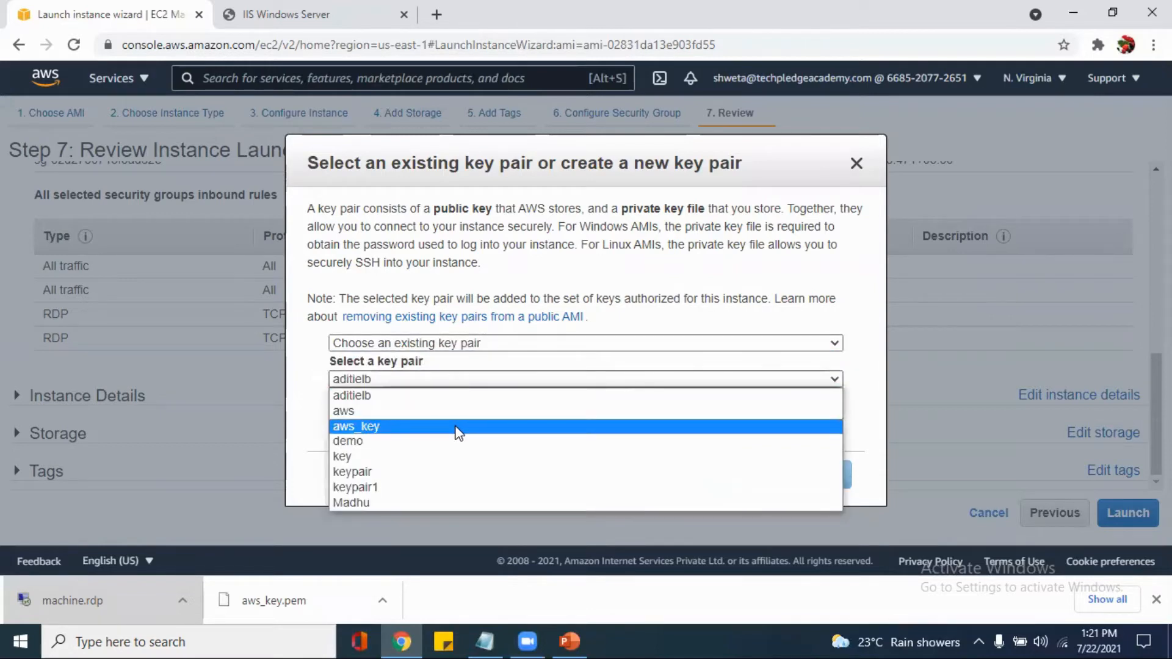
click(457, 431)
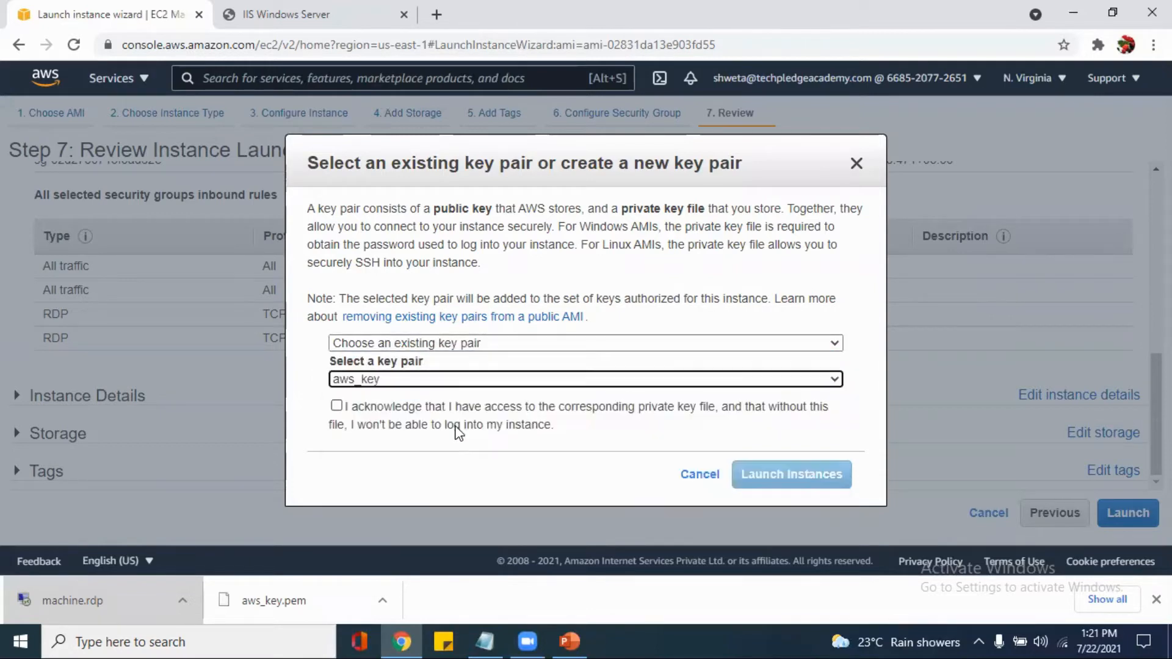
click(336, 405)
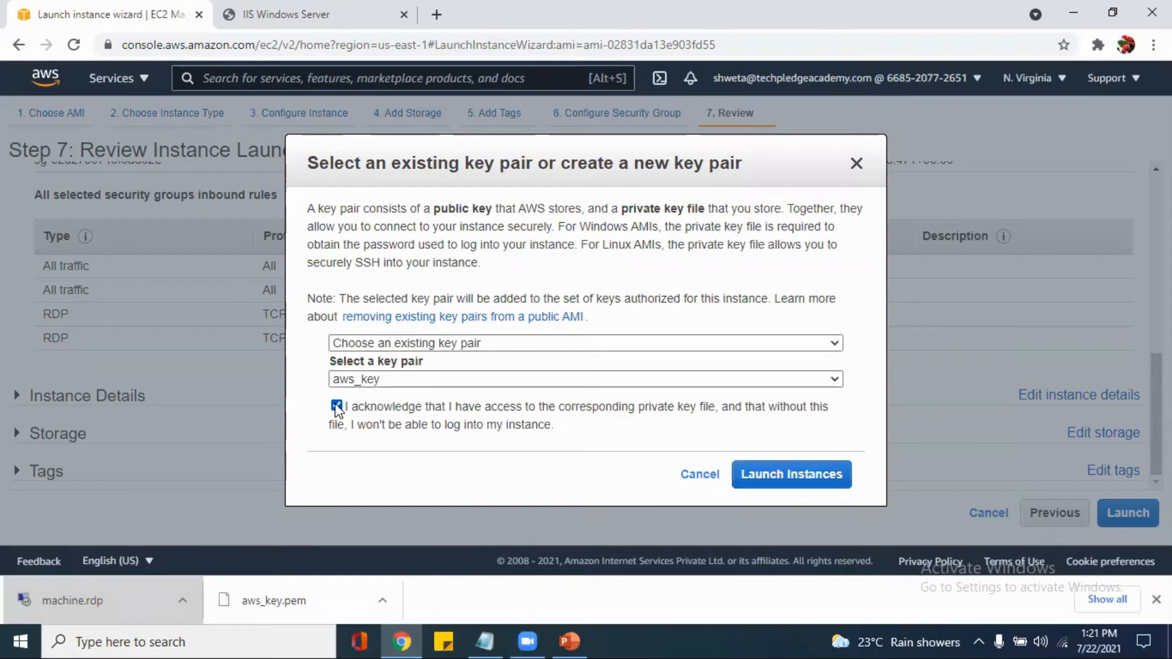
click(824, 488)
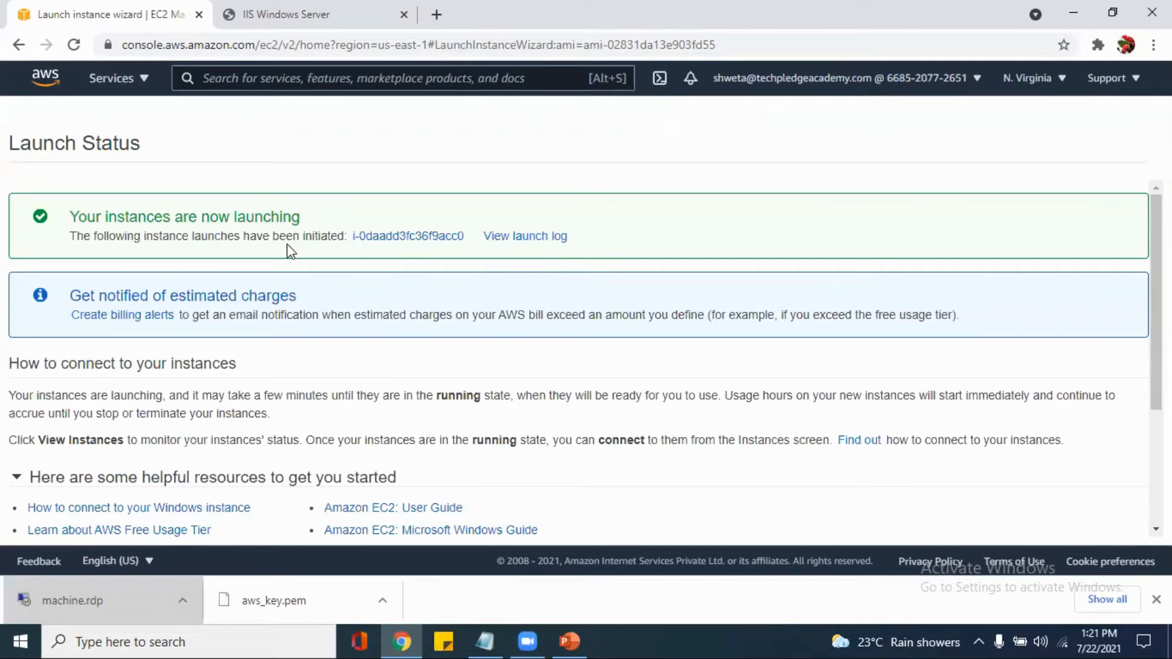
Go to the launched instance in the instance list, remove the instance ID filter and refresh the list
click(385, 239)
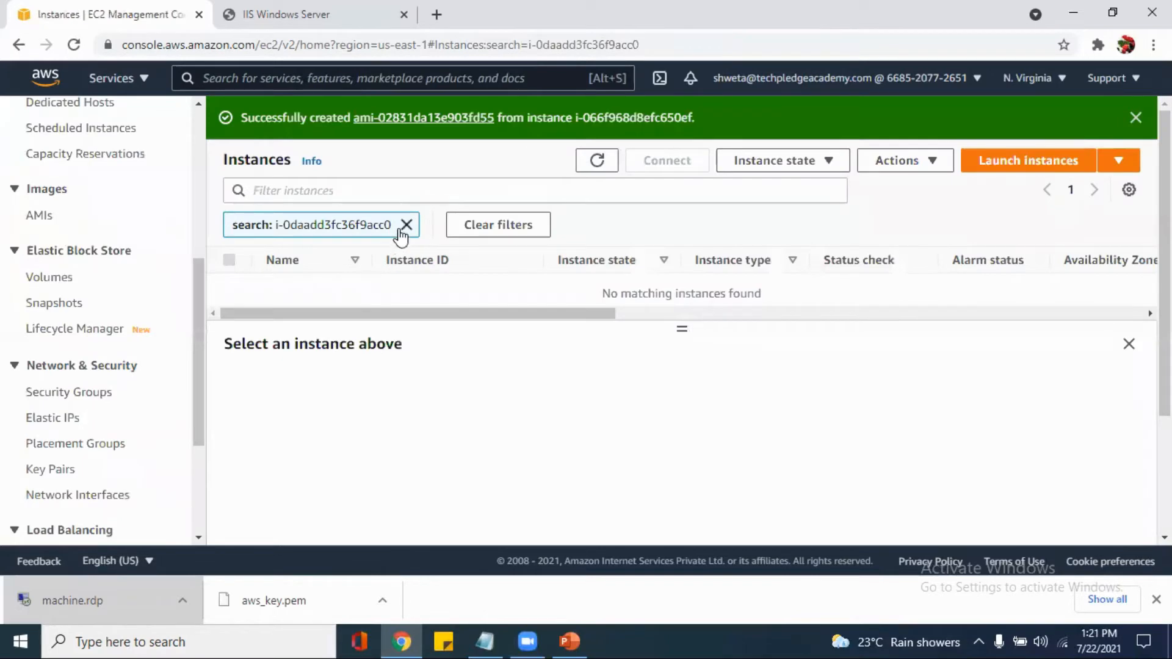
click(406, 225)
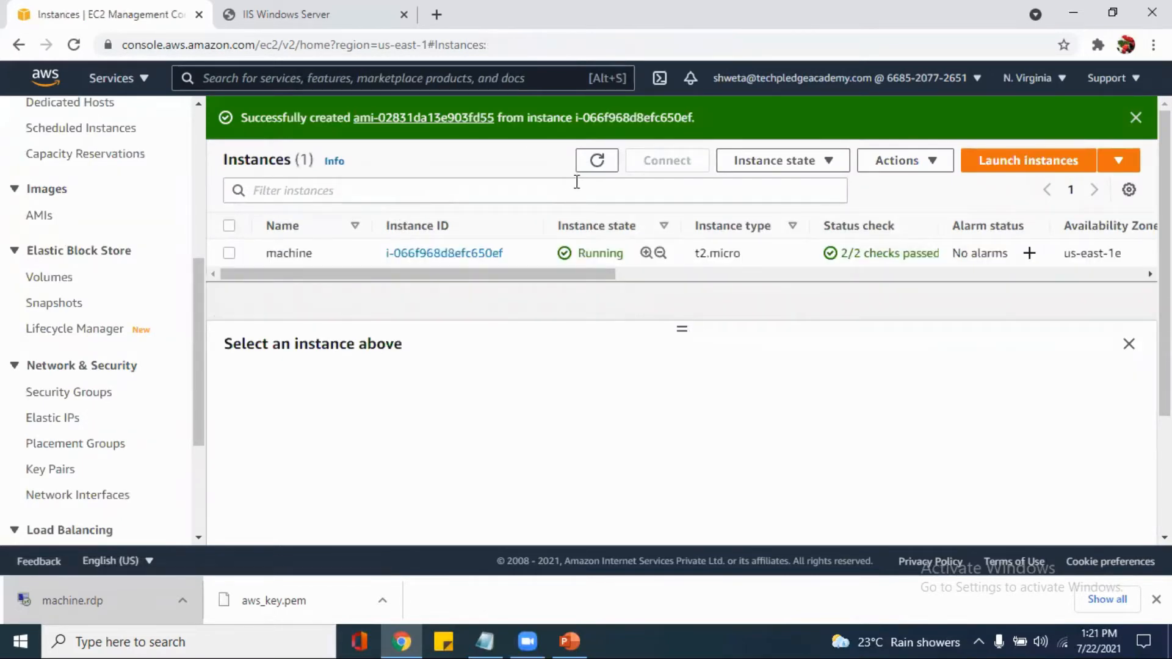
click(603, 166)
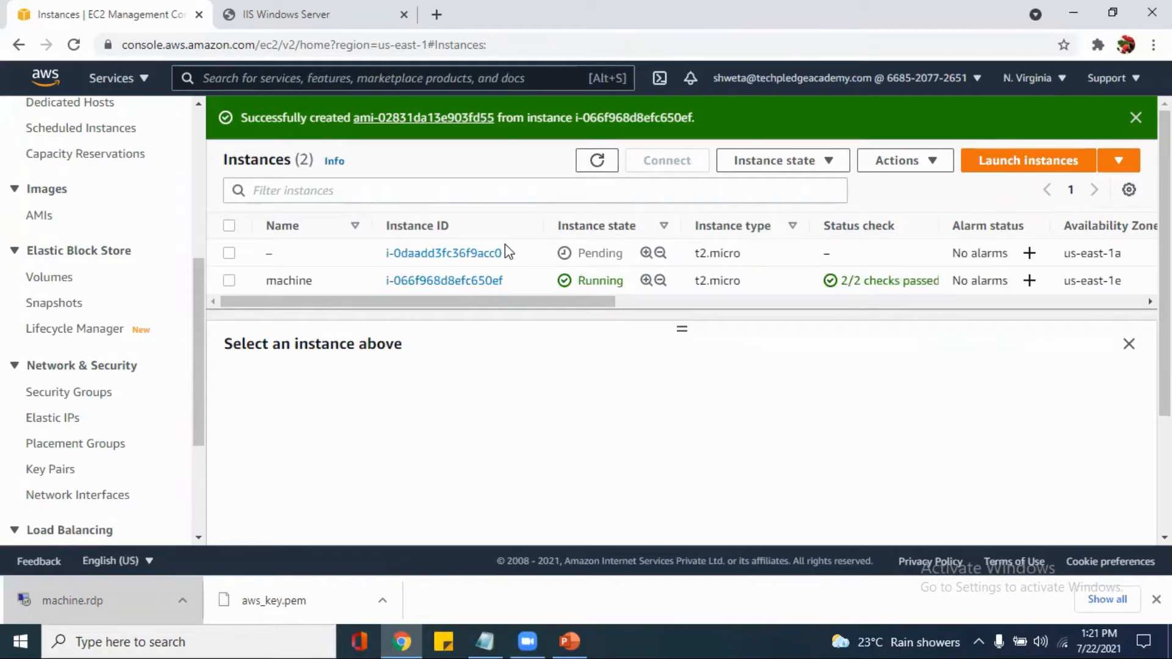
Open the Name of the new unnamed instance for editing
mouse_move(323, 256)
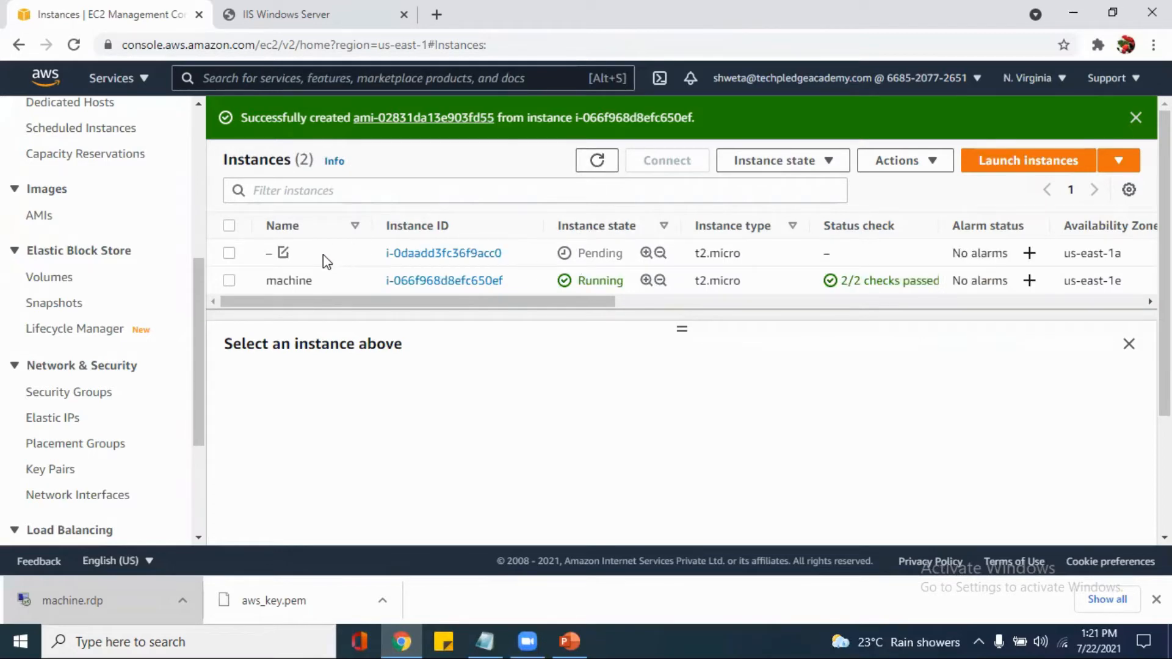
click(284, 253)
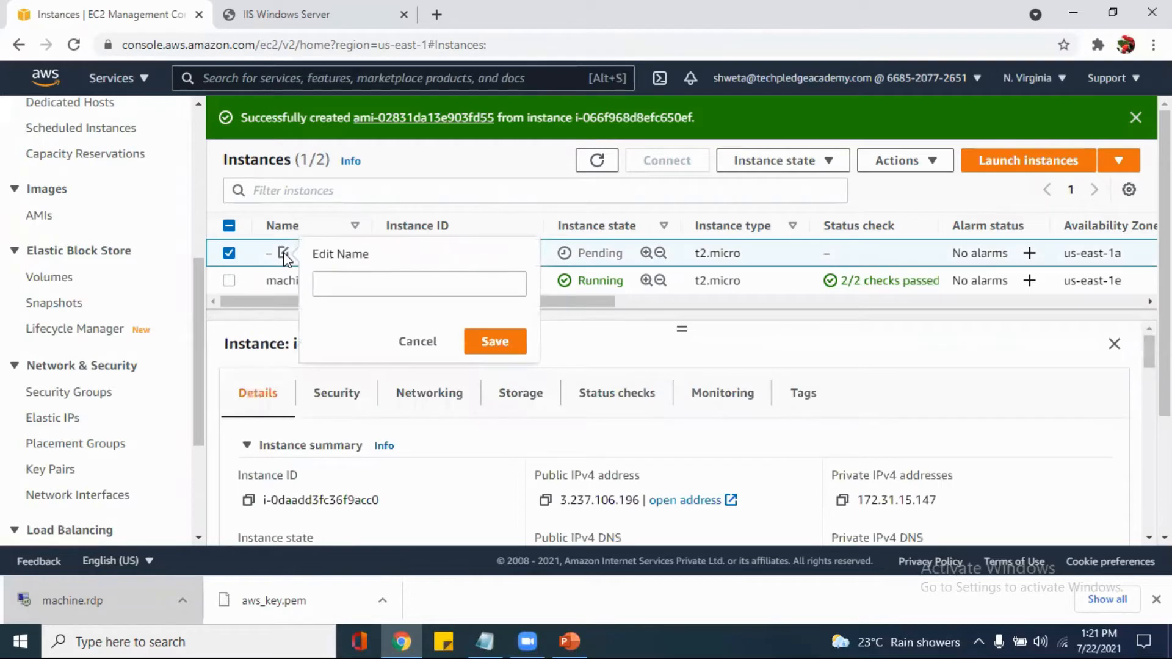
click(323, 288)
text(m)
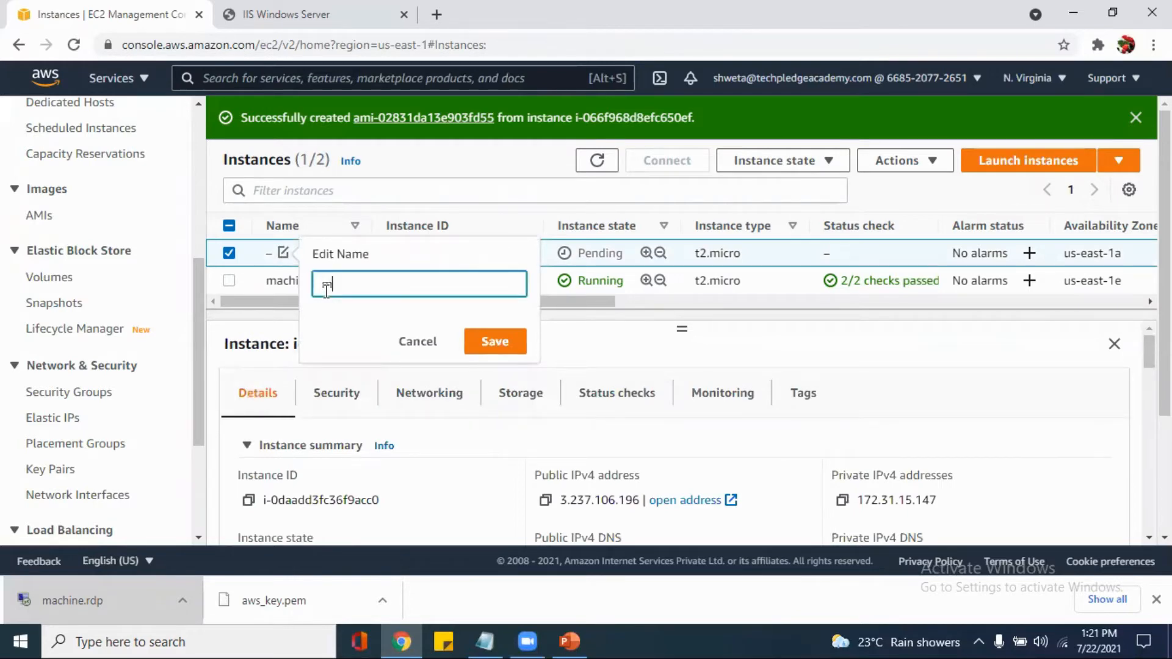
text(achine1)
key(ctrl+a)
key(BackSpace)
text(machin)
key(ctrl+a)
text(s1)
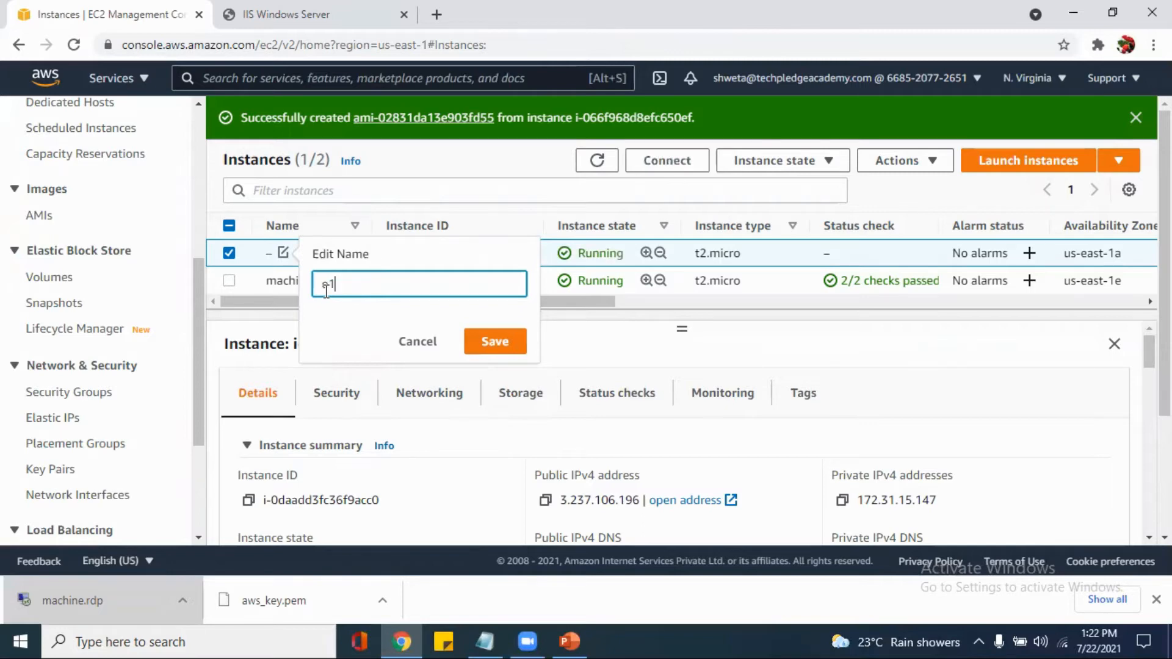
key(BackSpace)
key(BackSpace)
Set the new instance's Name to 1machine and save it
text(1machine)
click(507, 341)
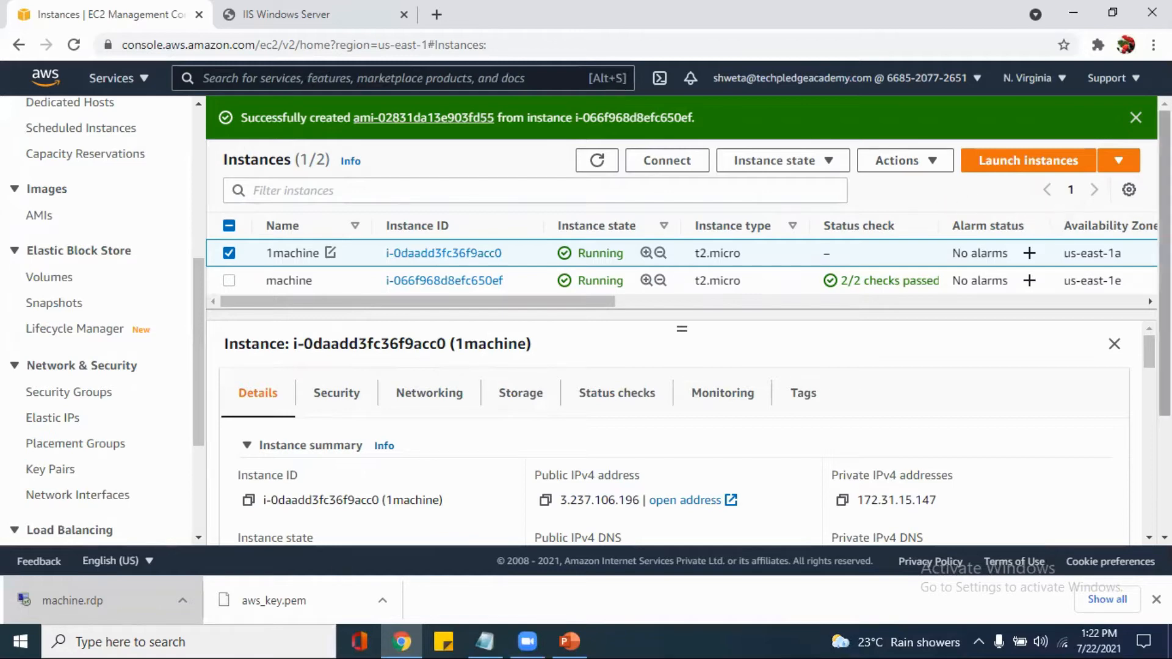
Refresh the instance list to check the state and status checks of 1machine
click(609, 161)
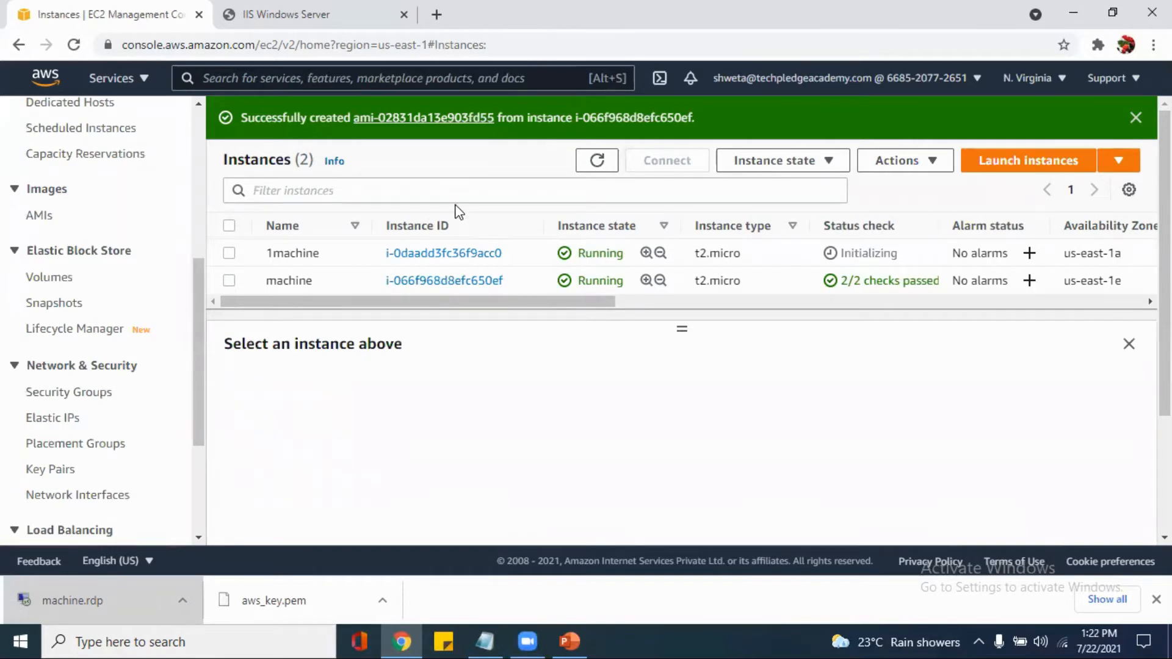
mouse_move(335, 263)
click(597, 161)
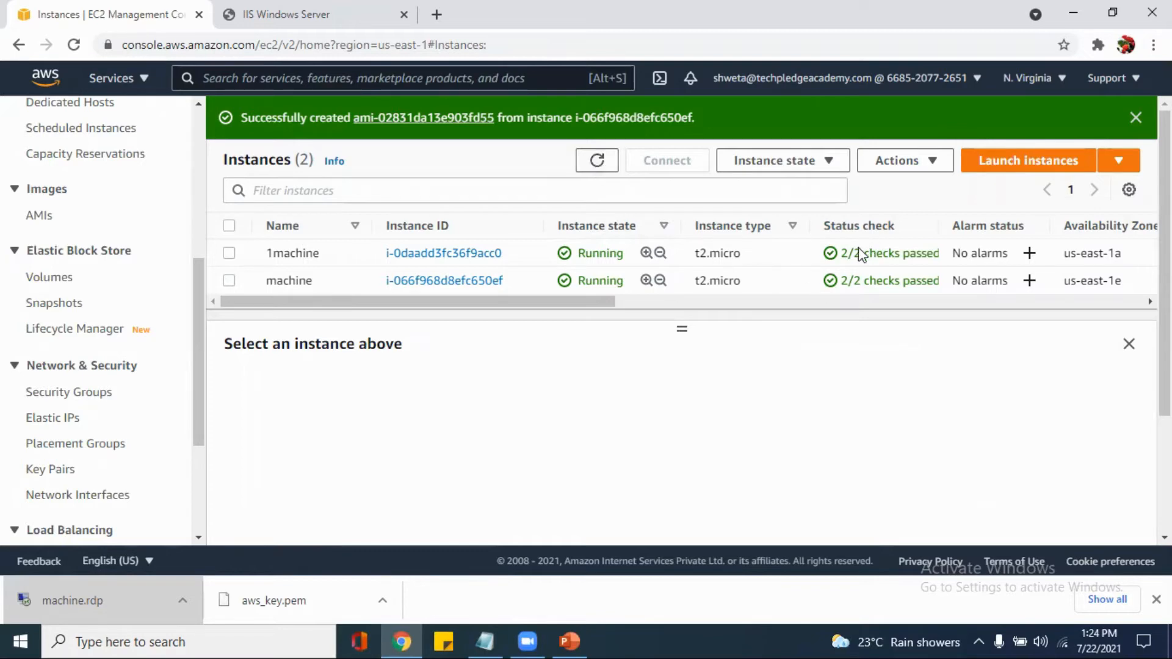
Start connecting to 1machine with the RDP client option and download its remote desktop file
click(230, 255)
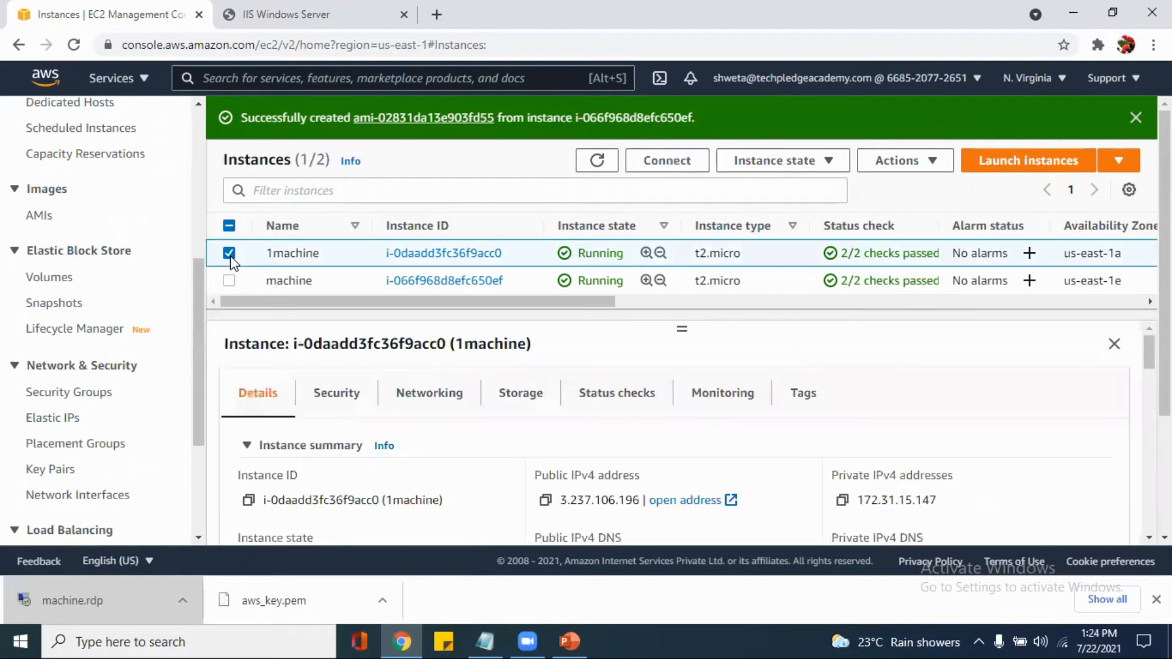
click(641, 162)
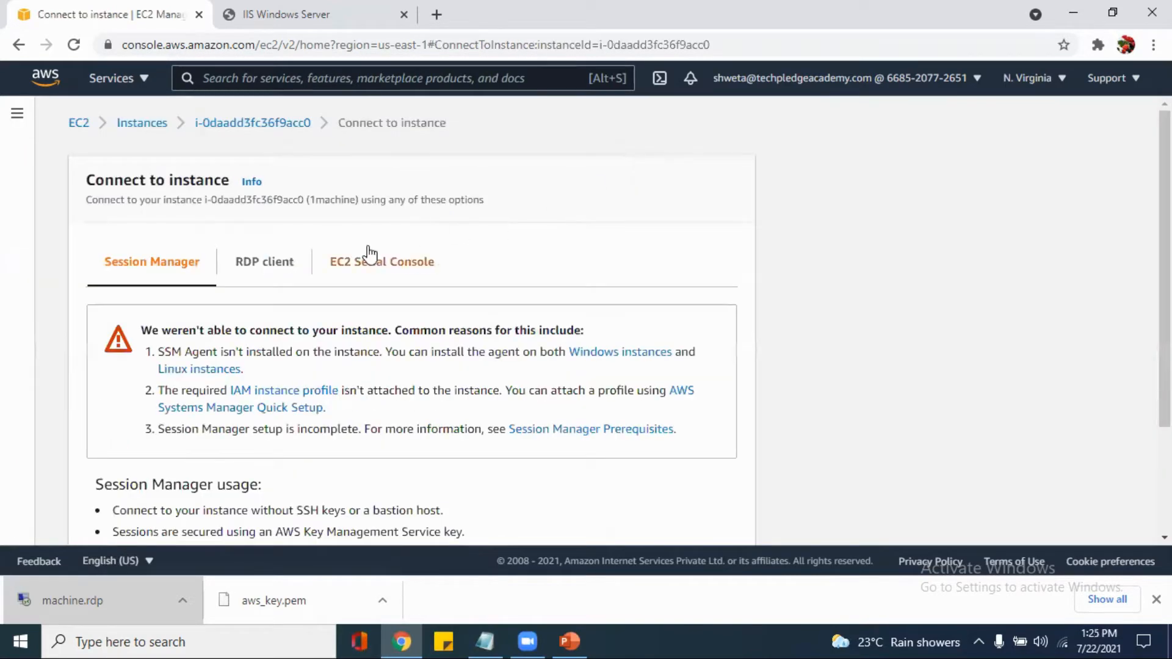
click(266, 268)
scroll(268, 271, down, 2)
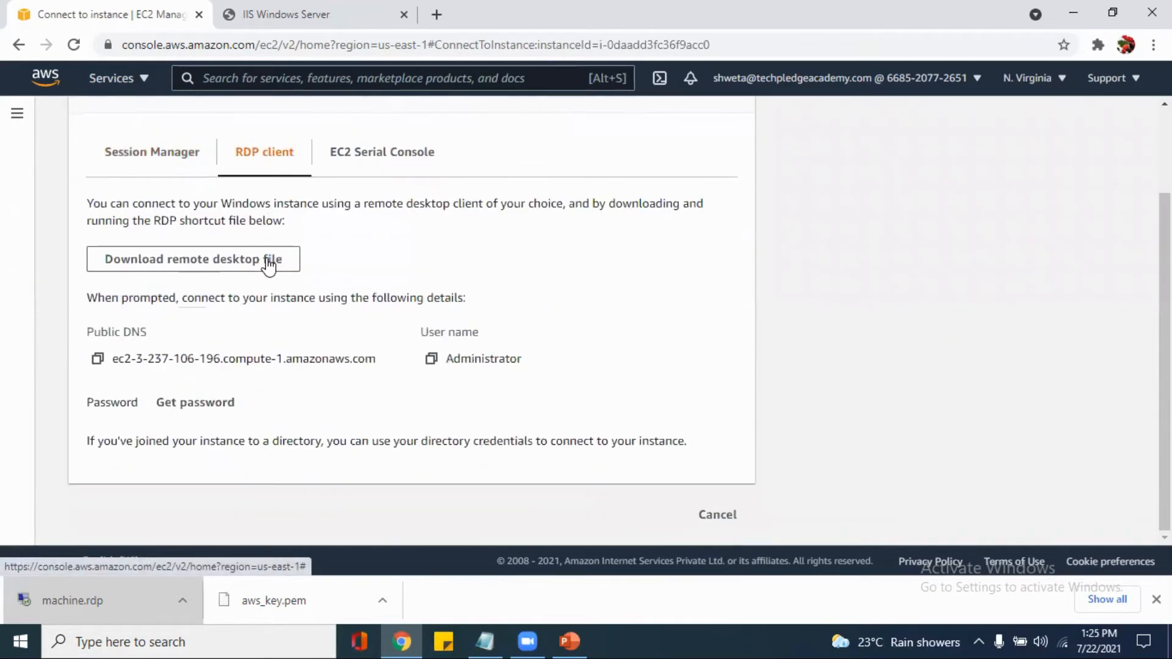
click(269, 368)
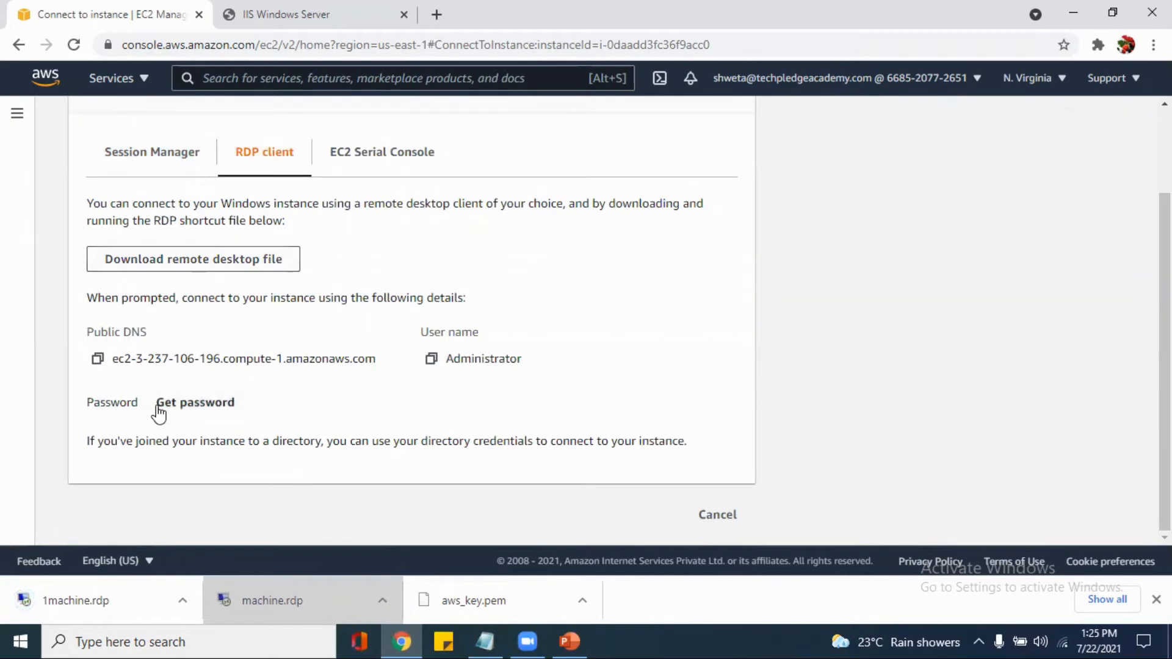
Connect to 1machine with its downloaded remote desktop file, entering the Administrator password and accepting the unverified certificate
click(121, 613)
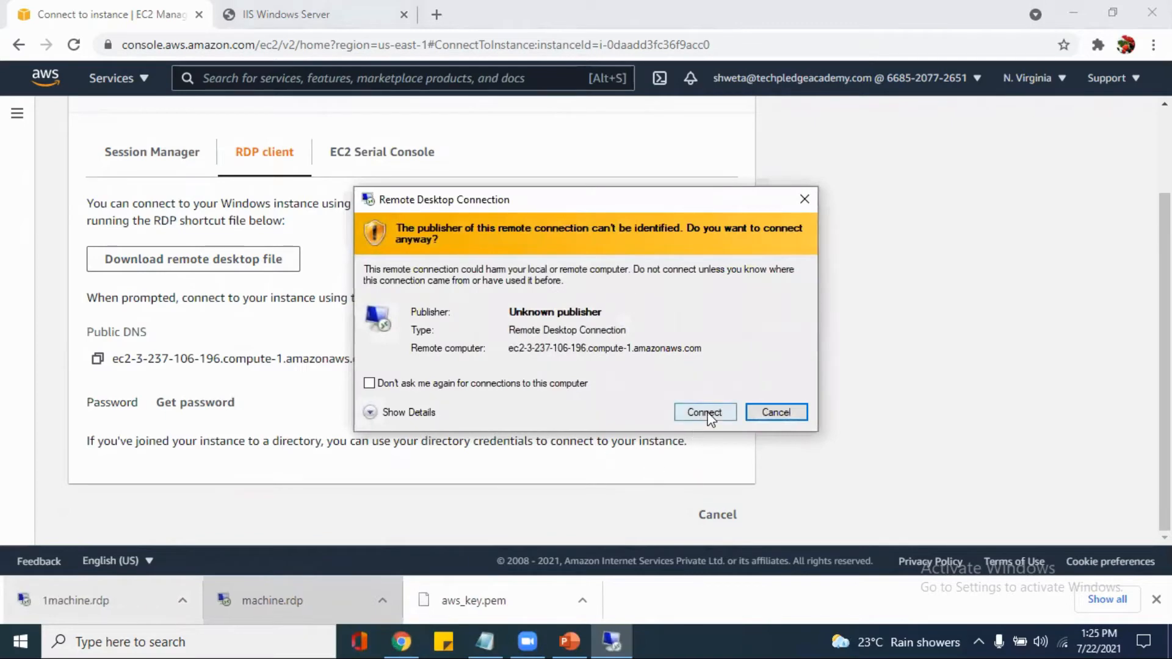
click(704, 412)
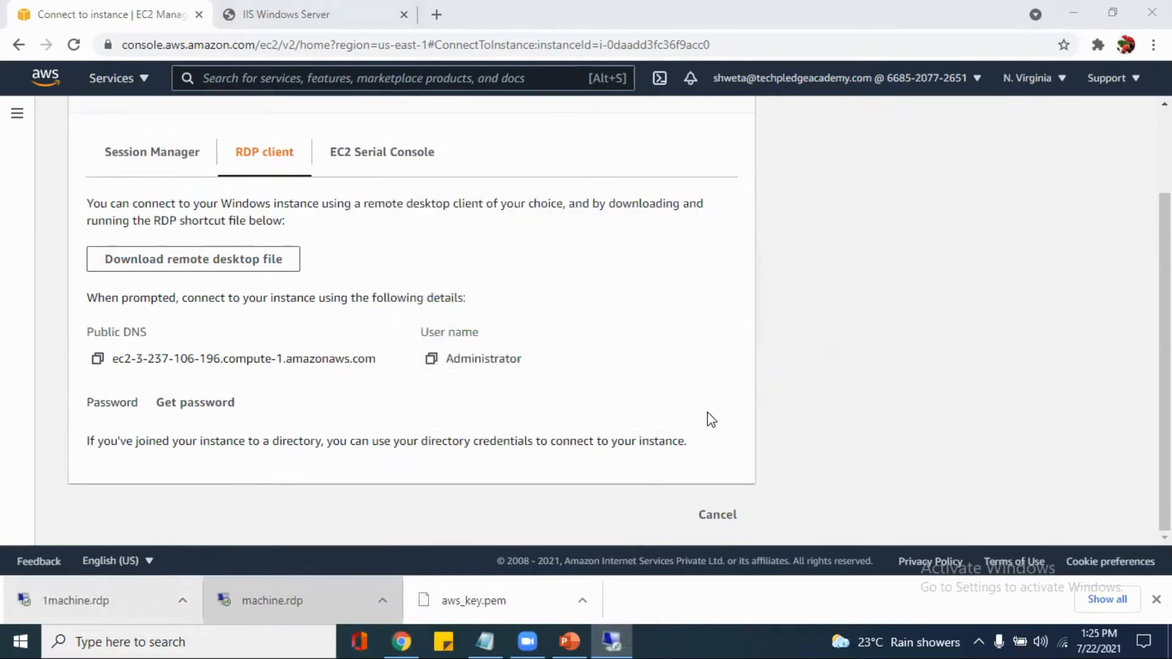
text(•)
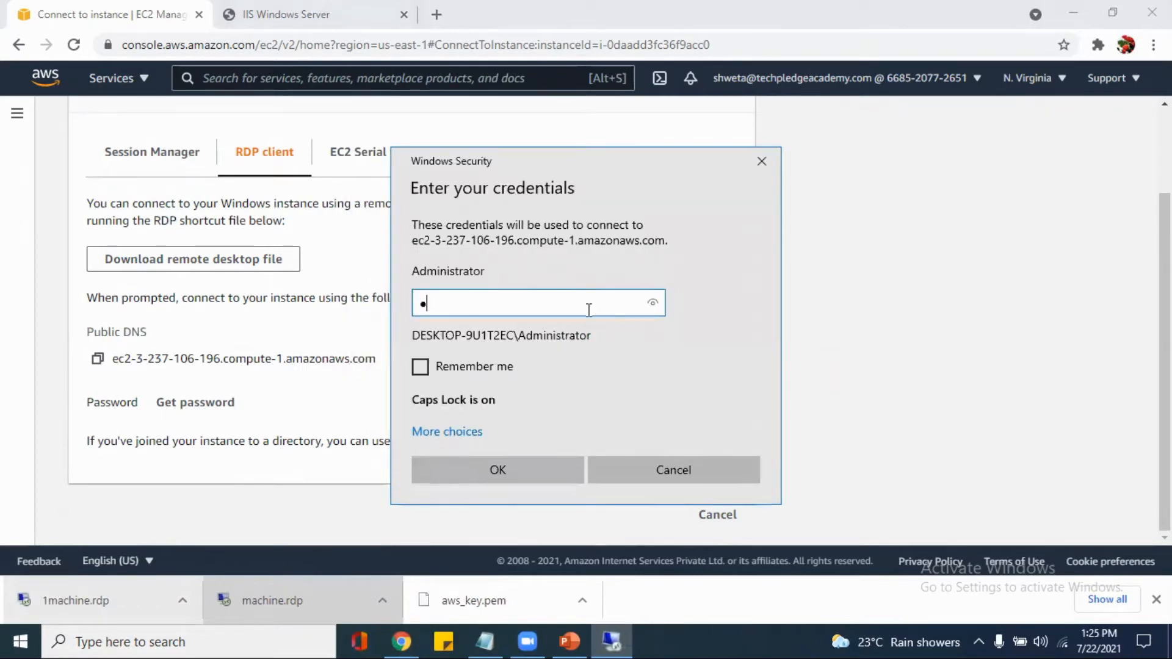
key(Caps_Lock)
text(•••••••)
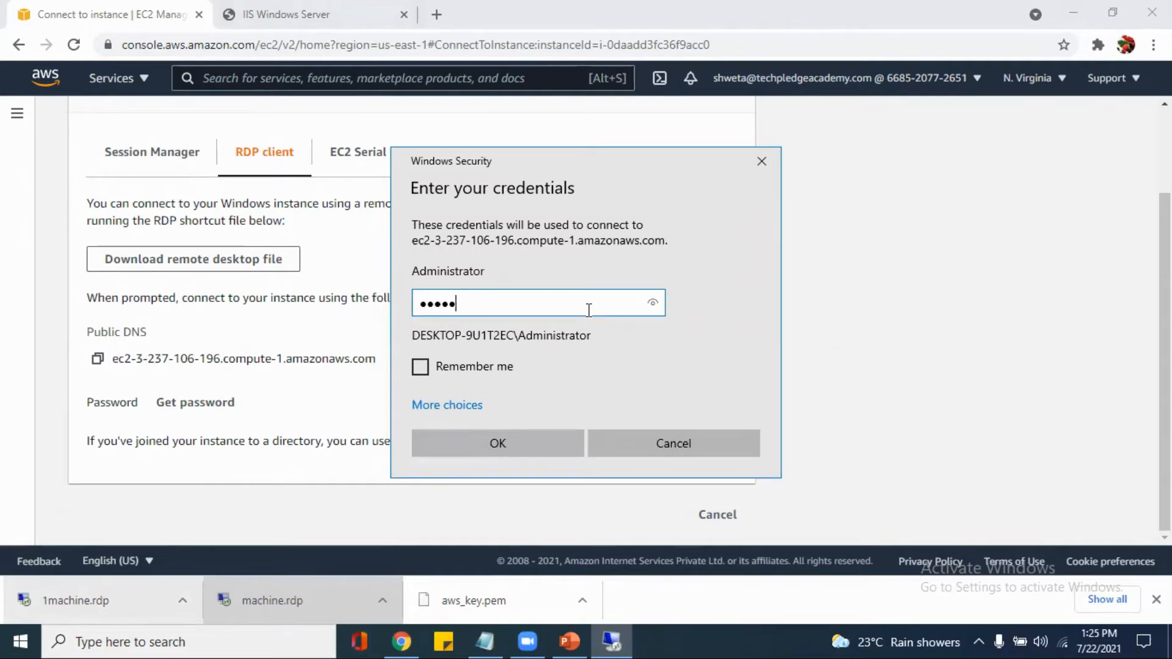
text(•)
click(499, 445)
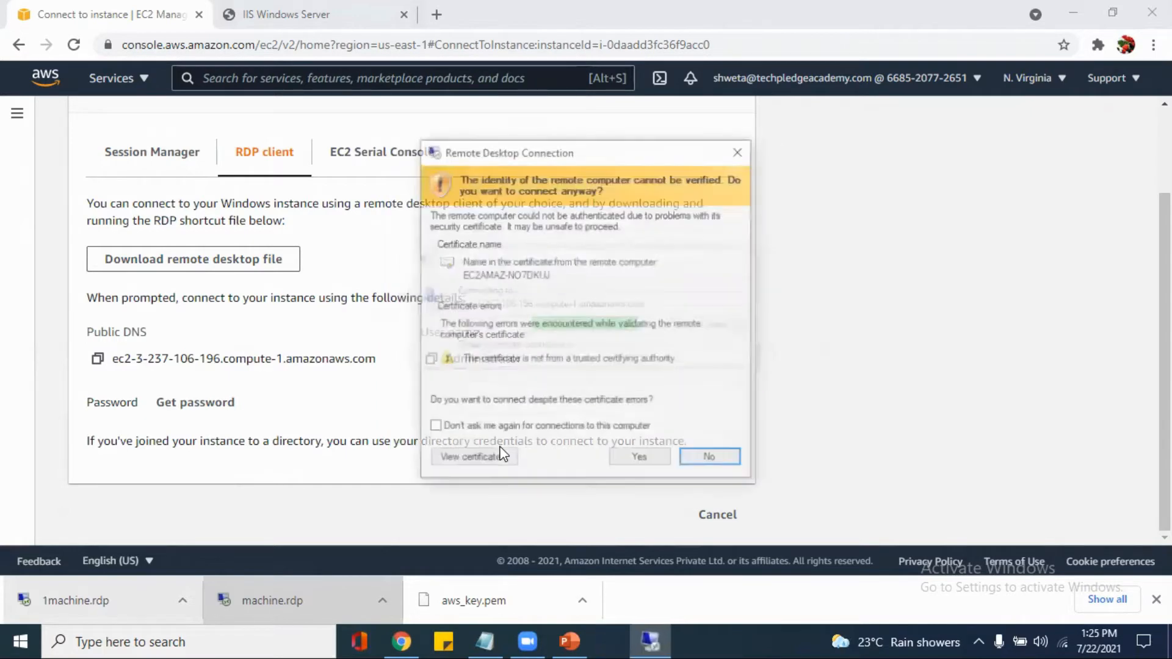
click(647, 463)
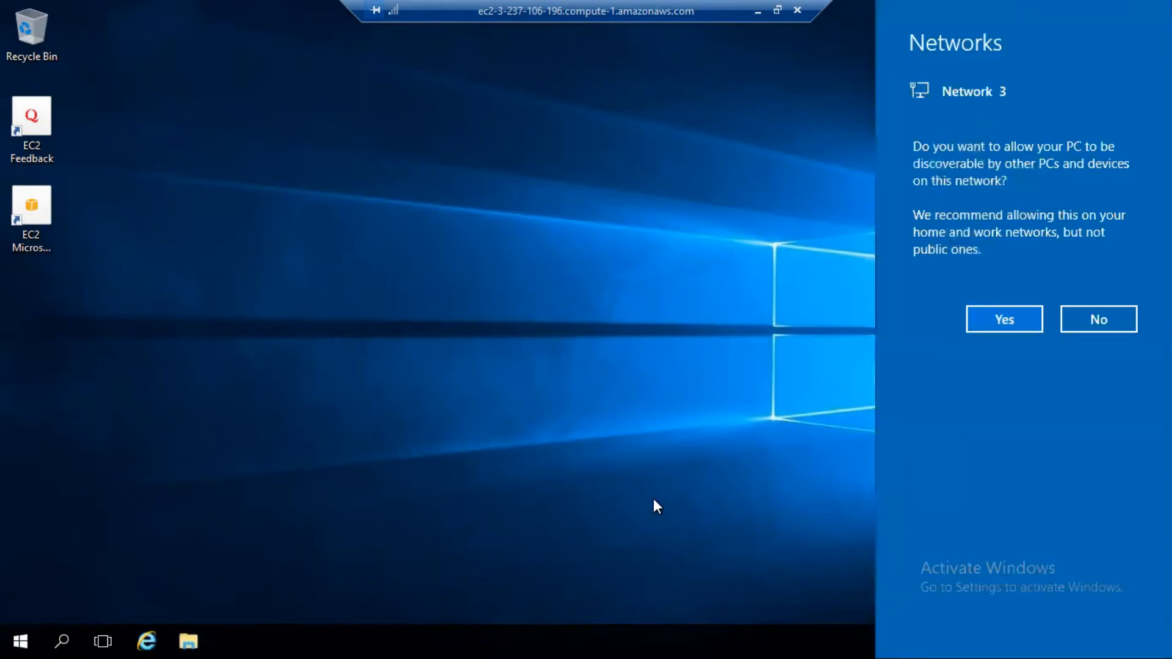
Allow the remote PC to be discoverable on the network and close the command prompt window
click(1008, 317)
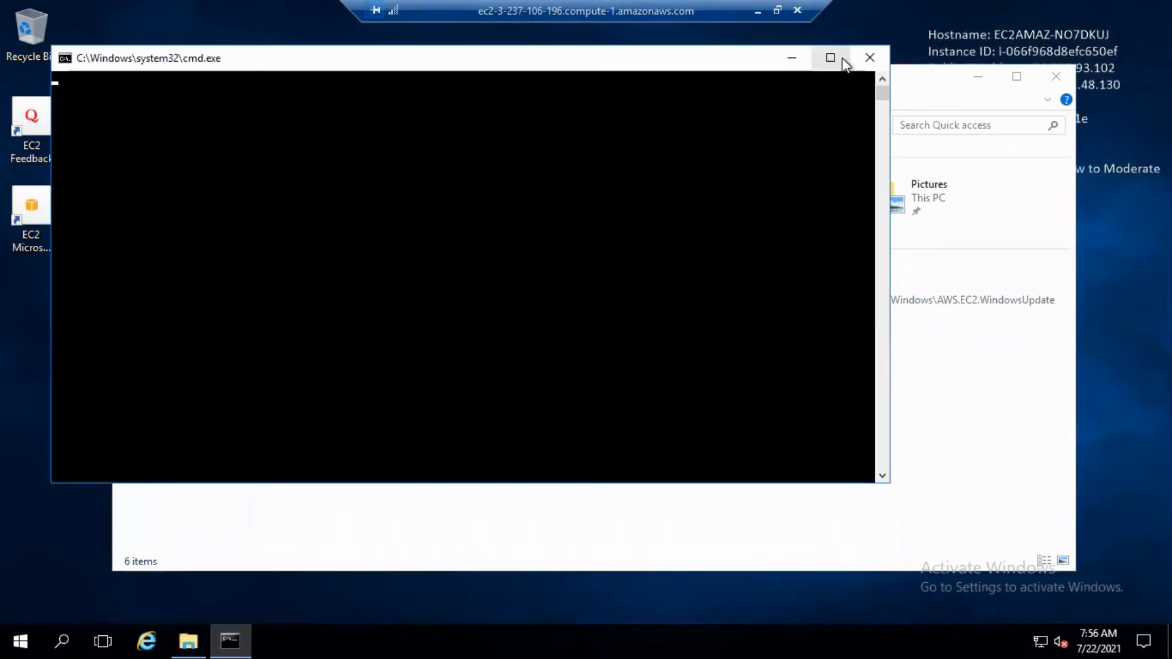
click(860, 58)
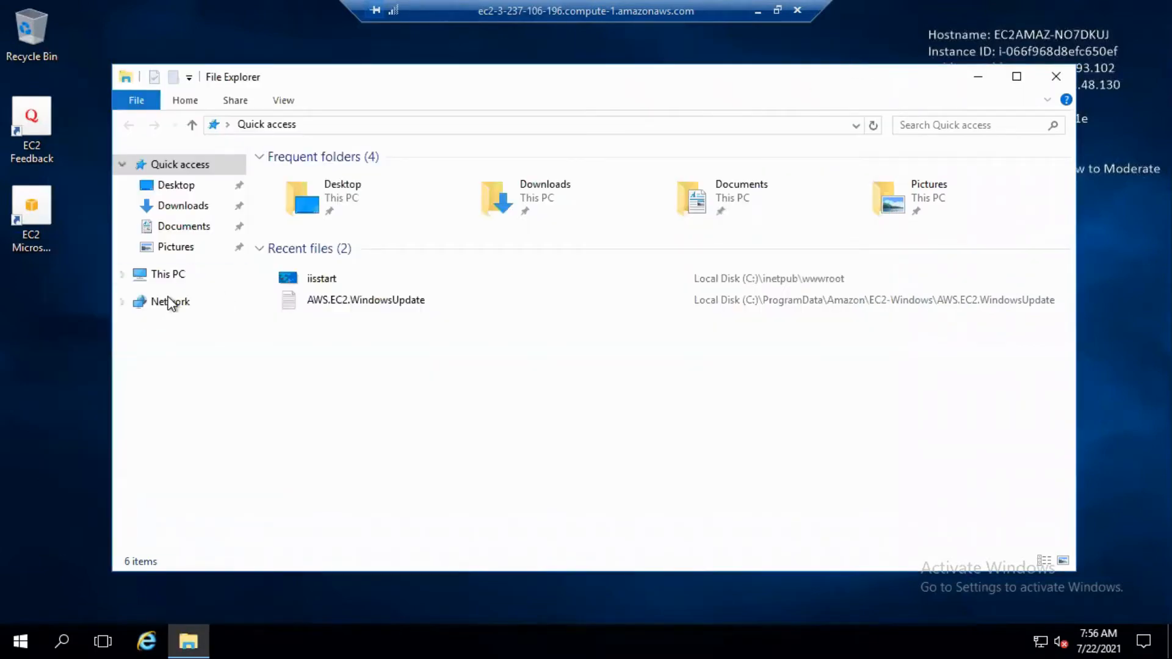
Open the iisstart PNG file in C:\inetpub\wwwroot on the remote machine for editing in Paint
click(176, 278)
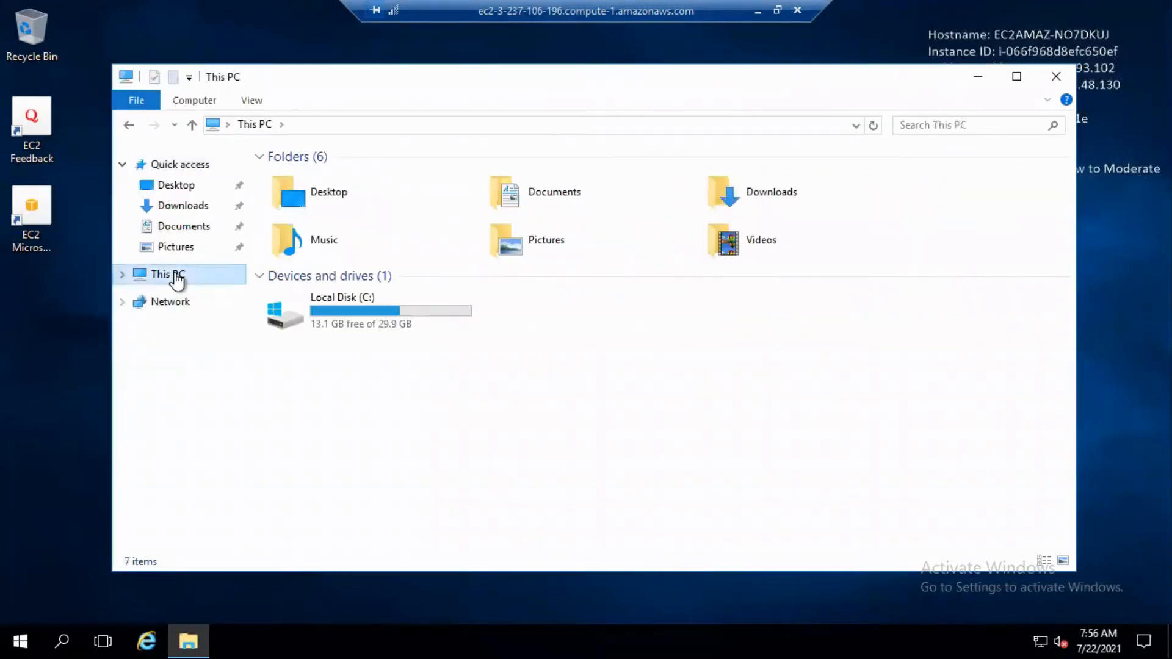
click(406, 311)
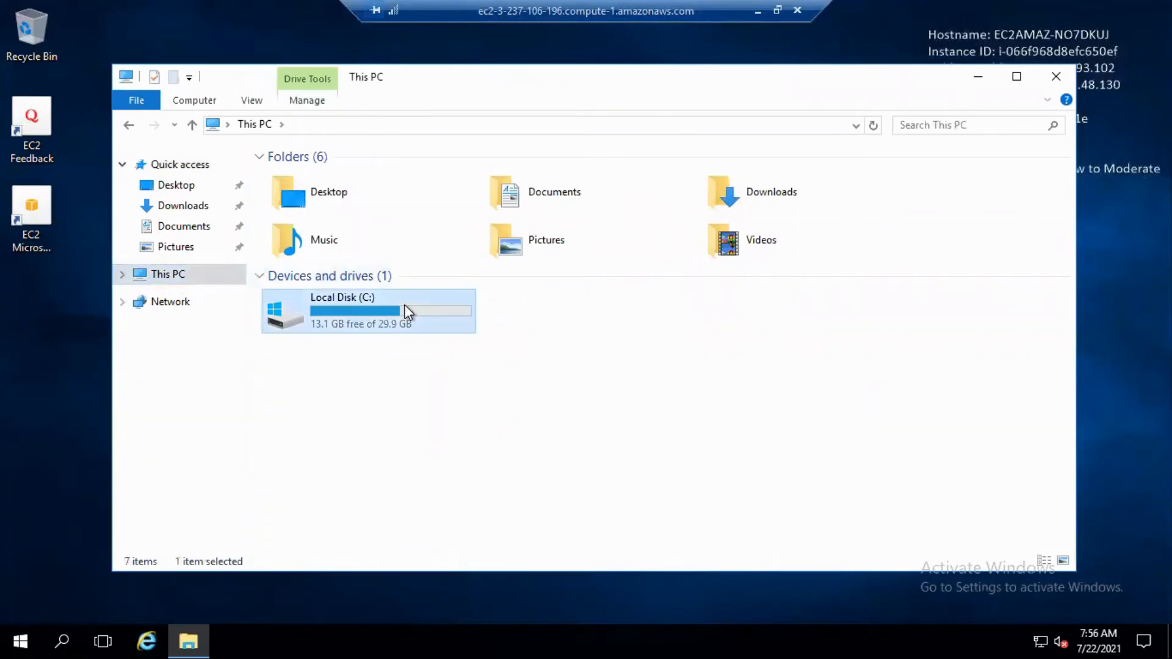
double_click(404, 305)
double_click(362, 176)
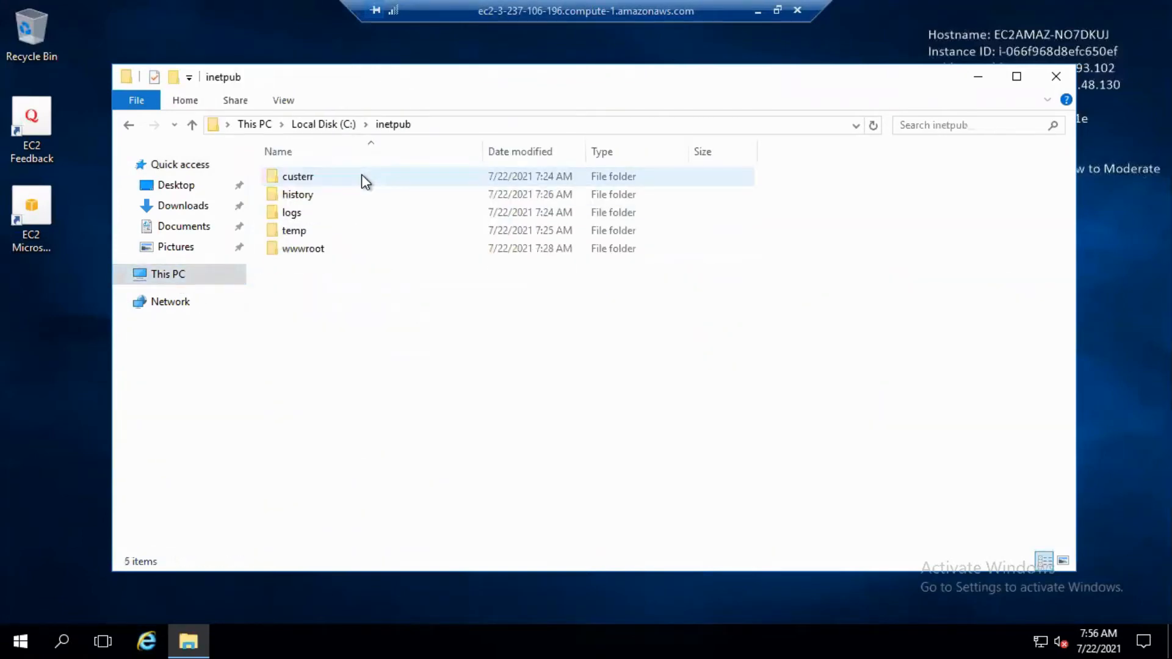
double_click(332, 253)
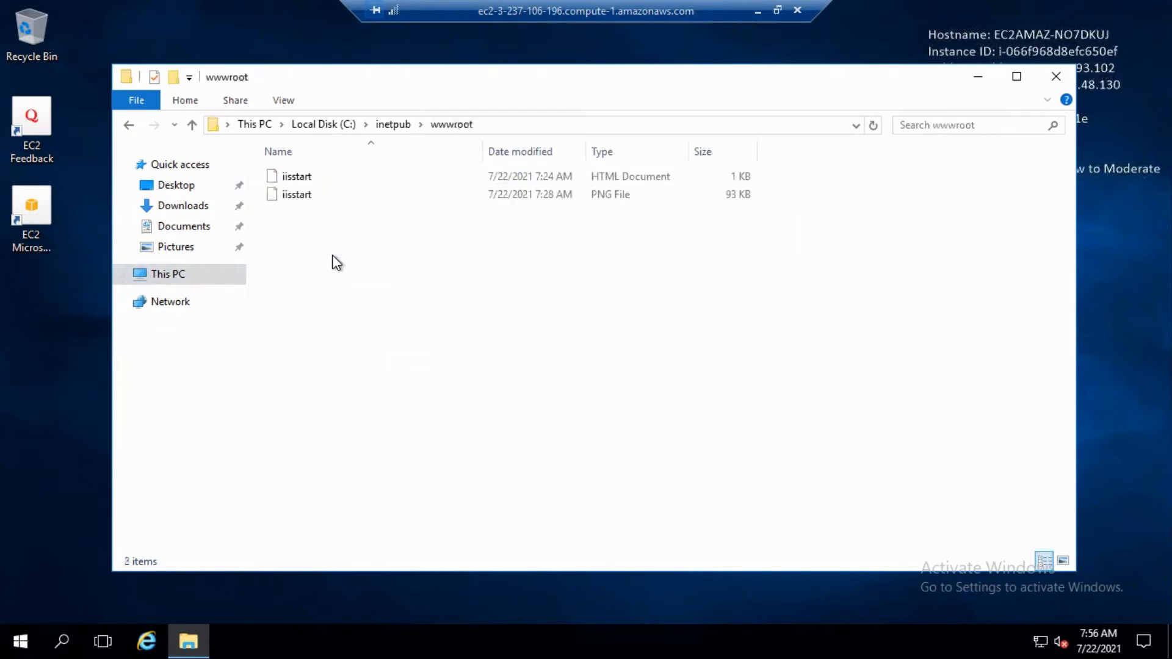
double_click(318, 188)
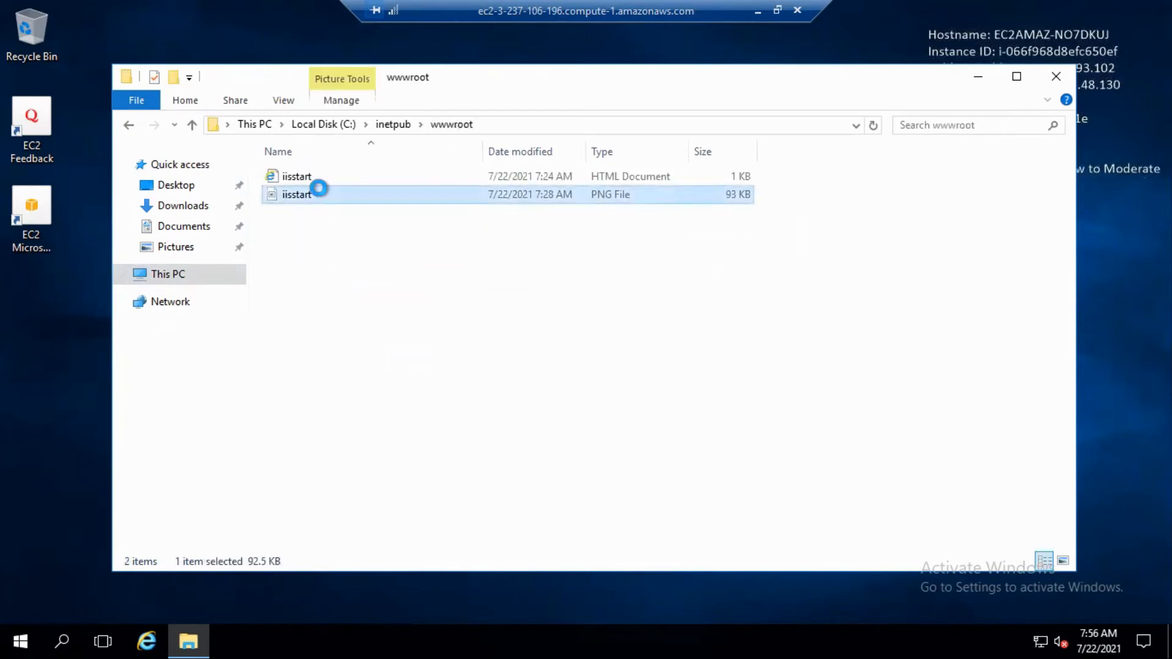
right_click(318, 188)
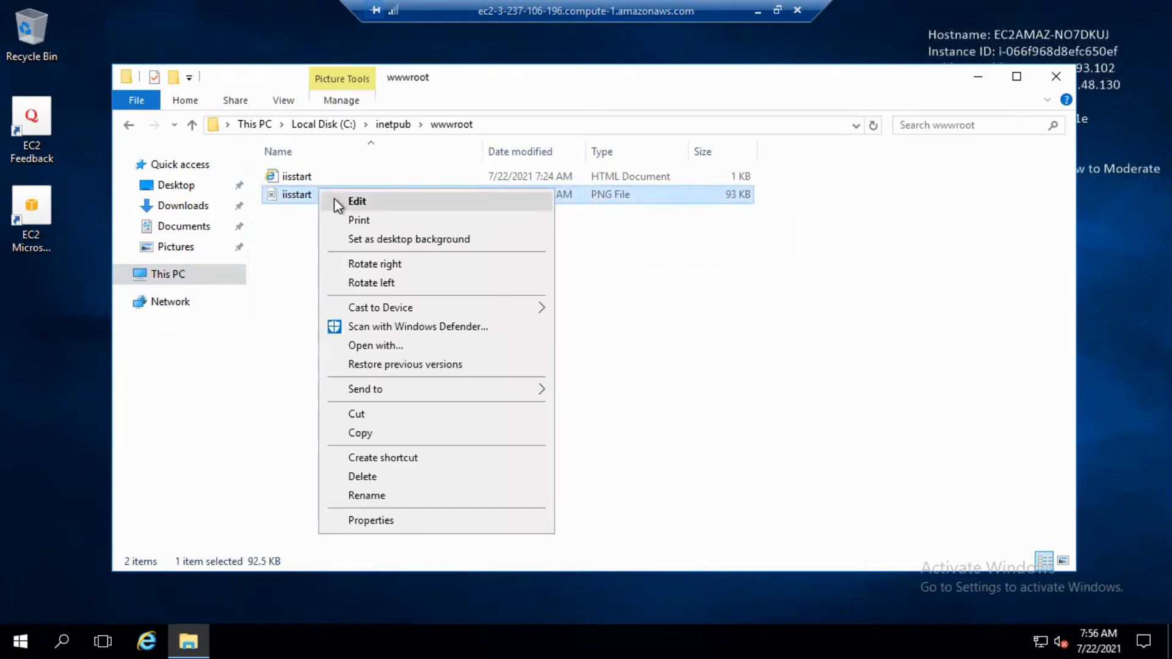
click(334, 200)
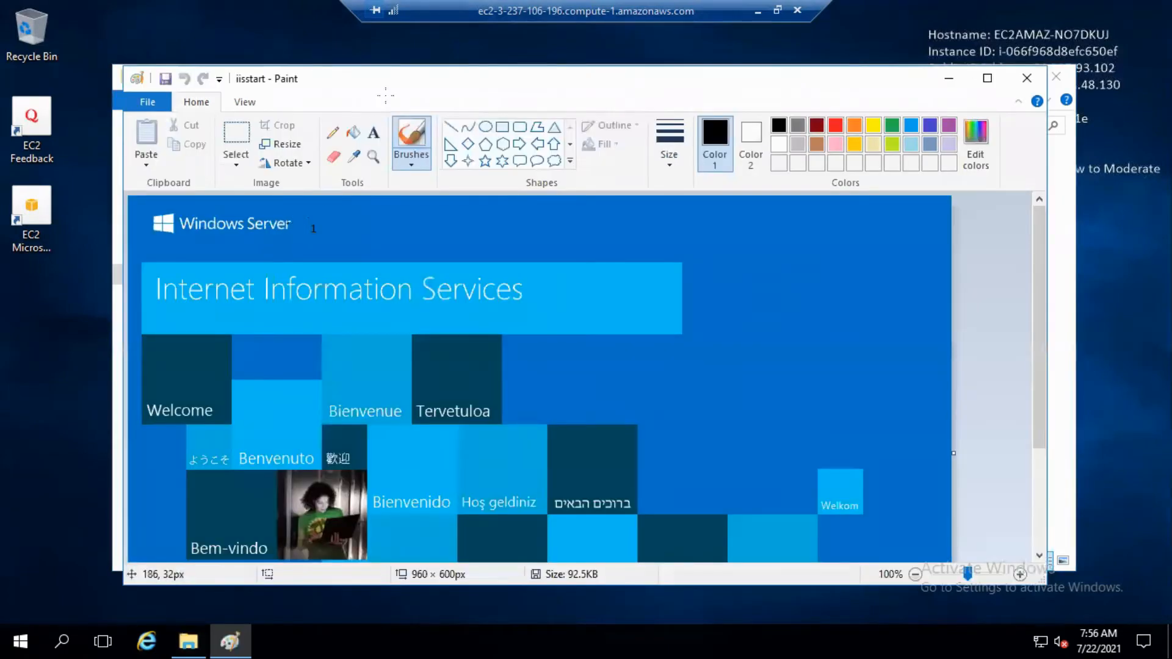
Add a rectangle about 67 × 40 px containing the text 2 beside the Windows Server heading, then save and close the image
click(502, 127)
drag(310, 224, 367, 259)
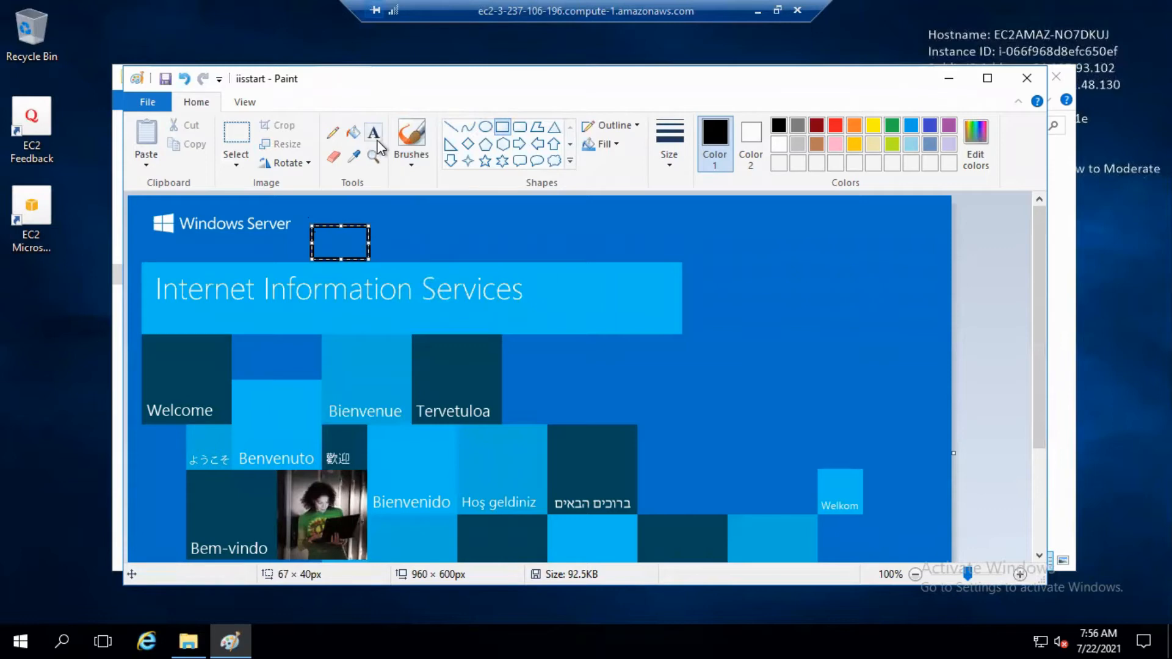
click(374, 132)
click(328, 236)
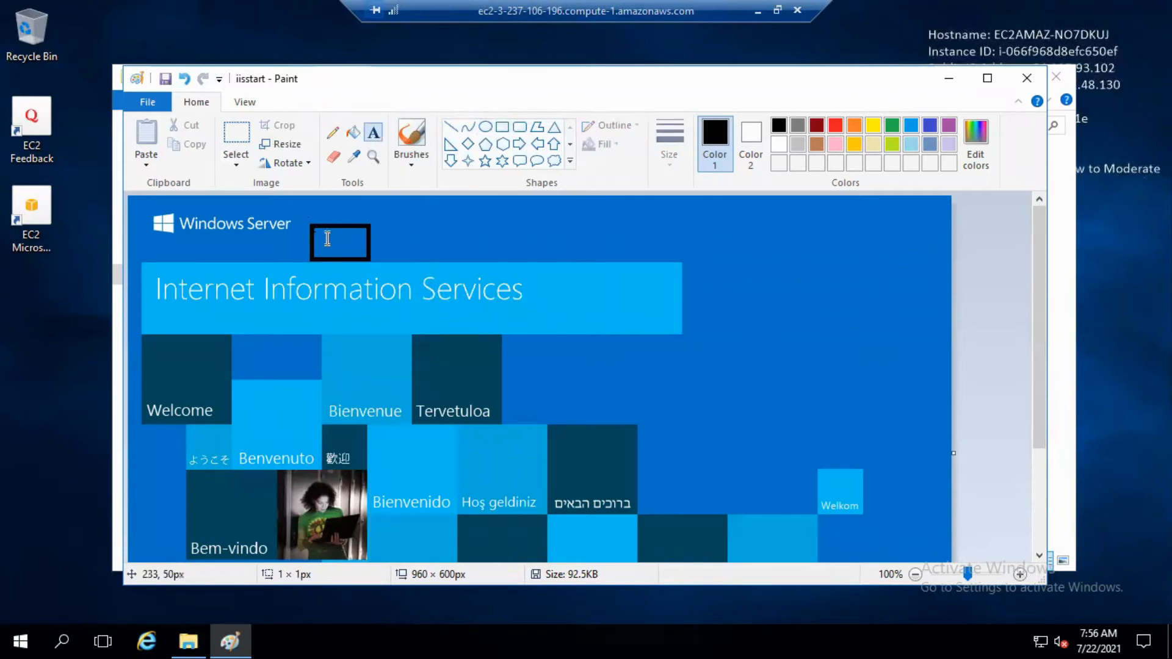
text(2)
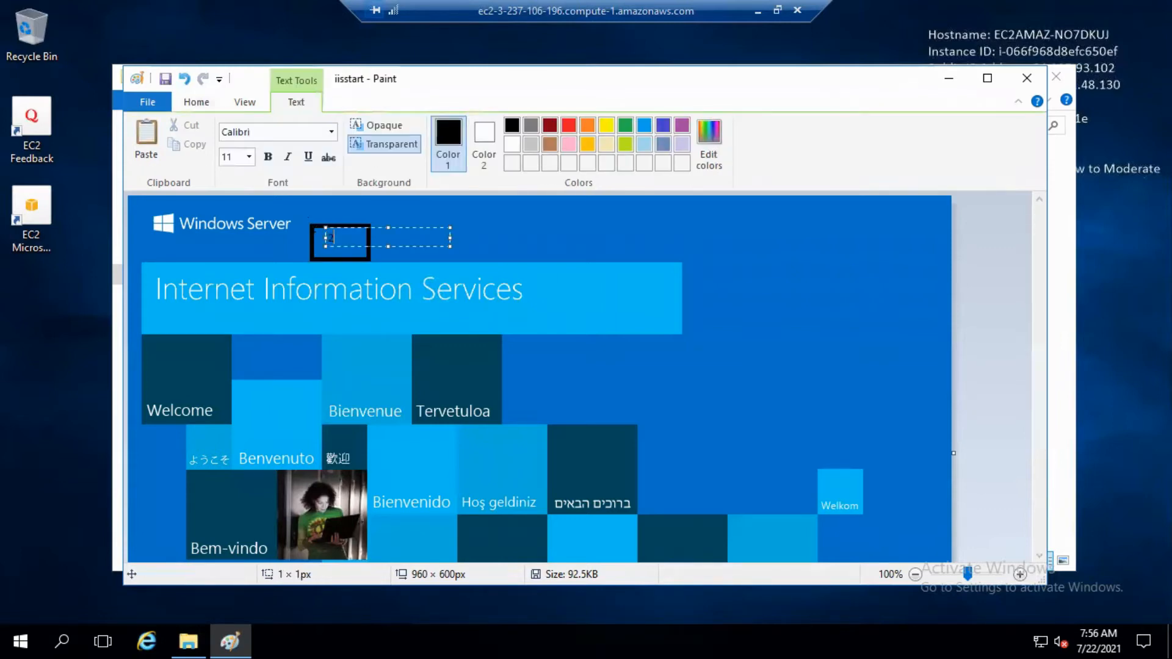
click(1034, 80)
click(537, 346)
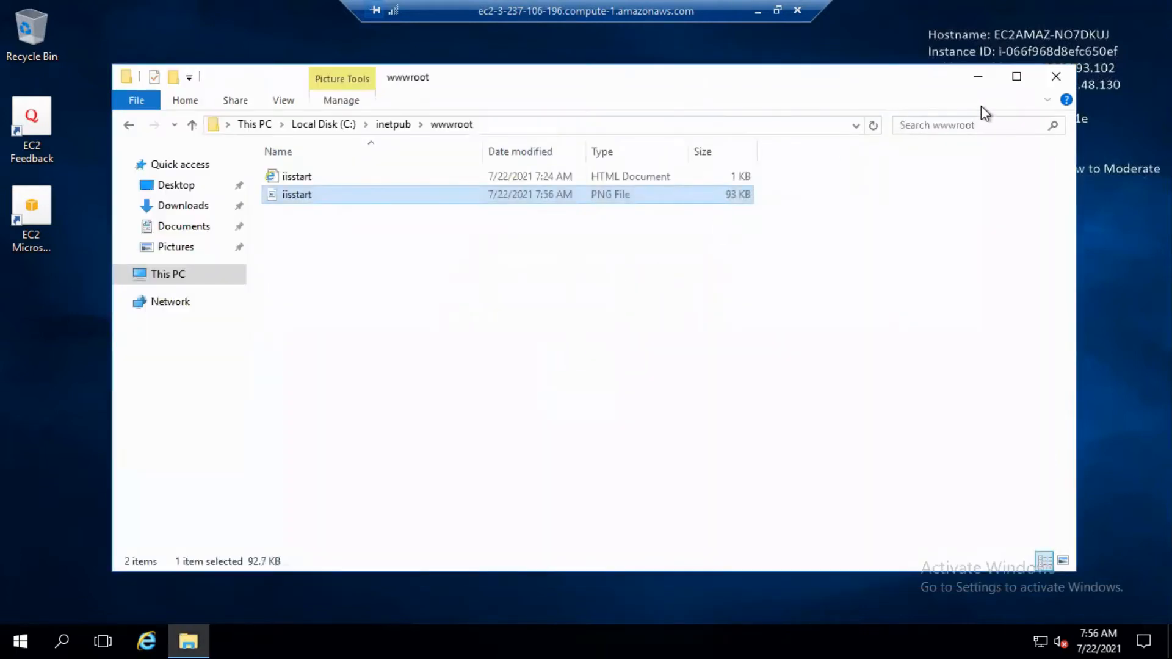
click(977, 81)
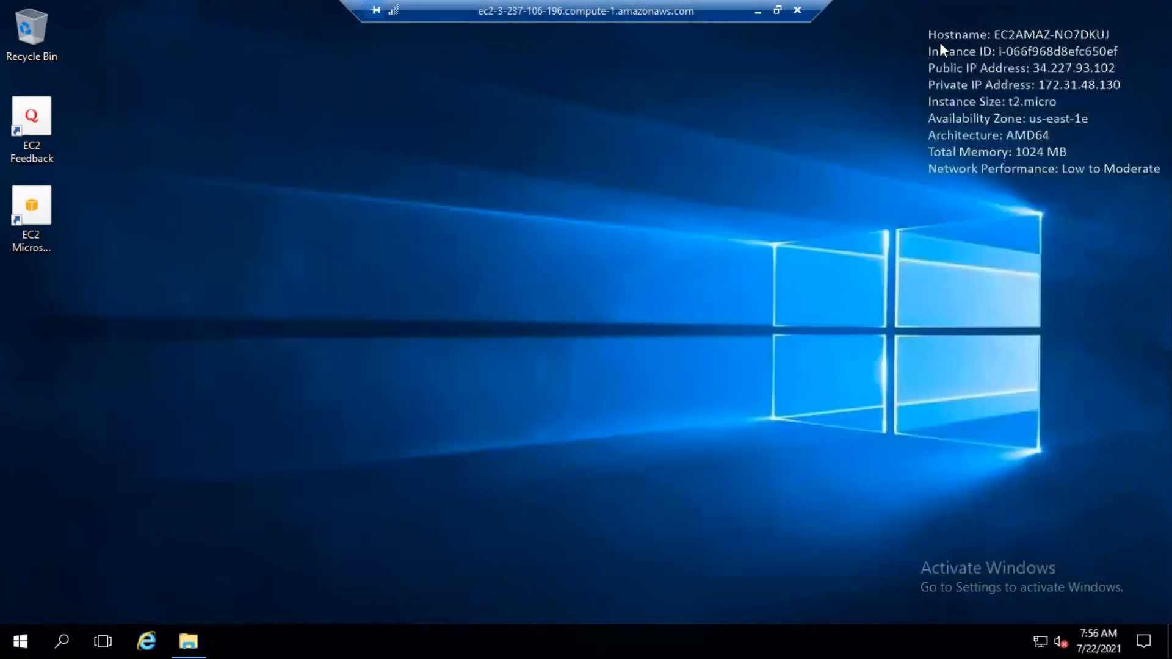
Switch back to Chrome, return to the EC2 instances list and copy the public IPv4 address of 1machine
key(alt+Tab)
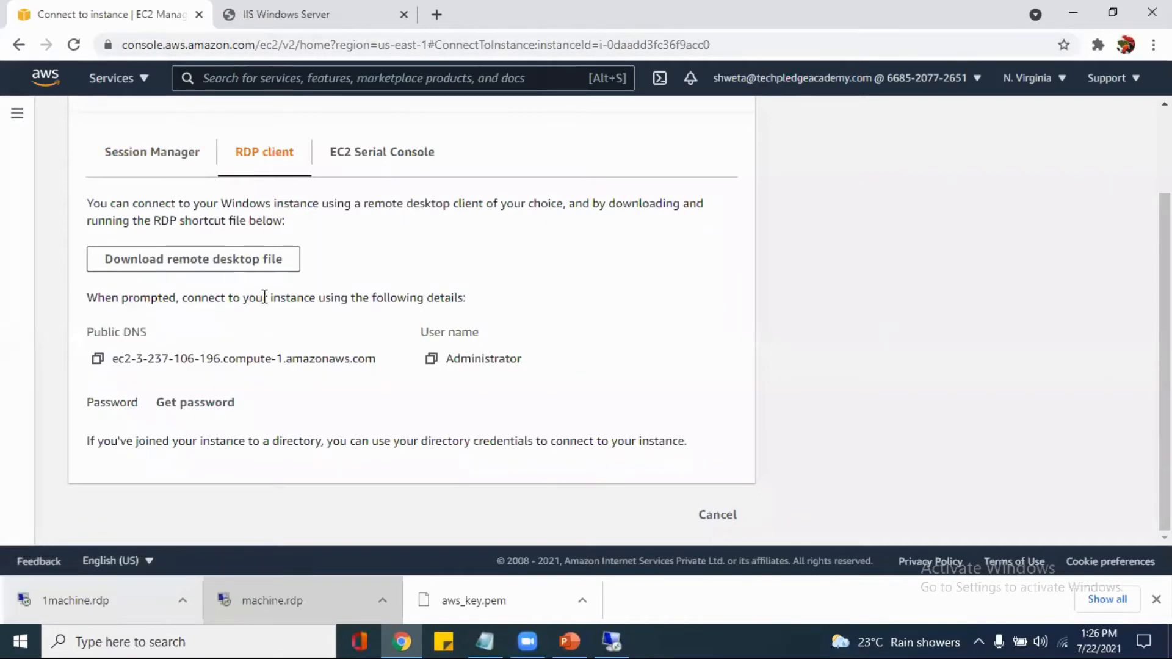
scroll(263, 296, up, 2)
click(145, 125)
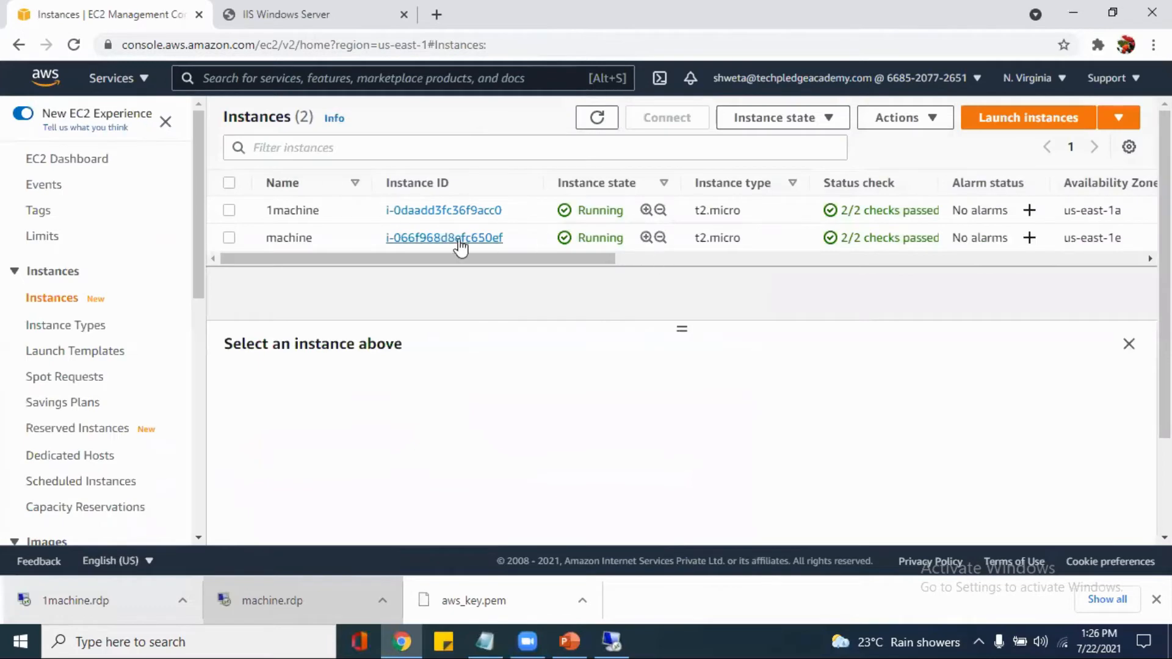
click(230, 211)
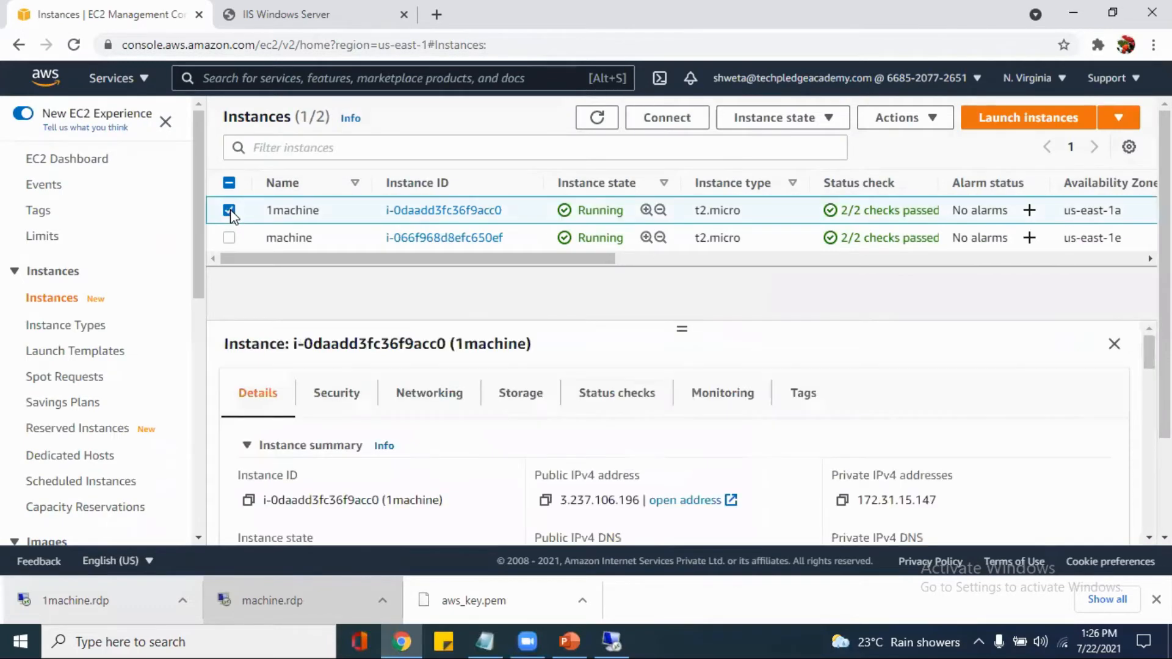
click(546, 500)
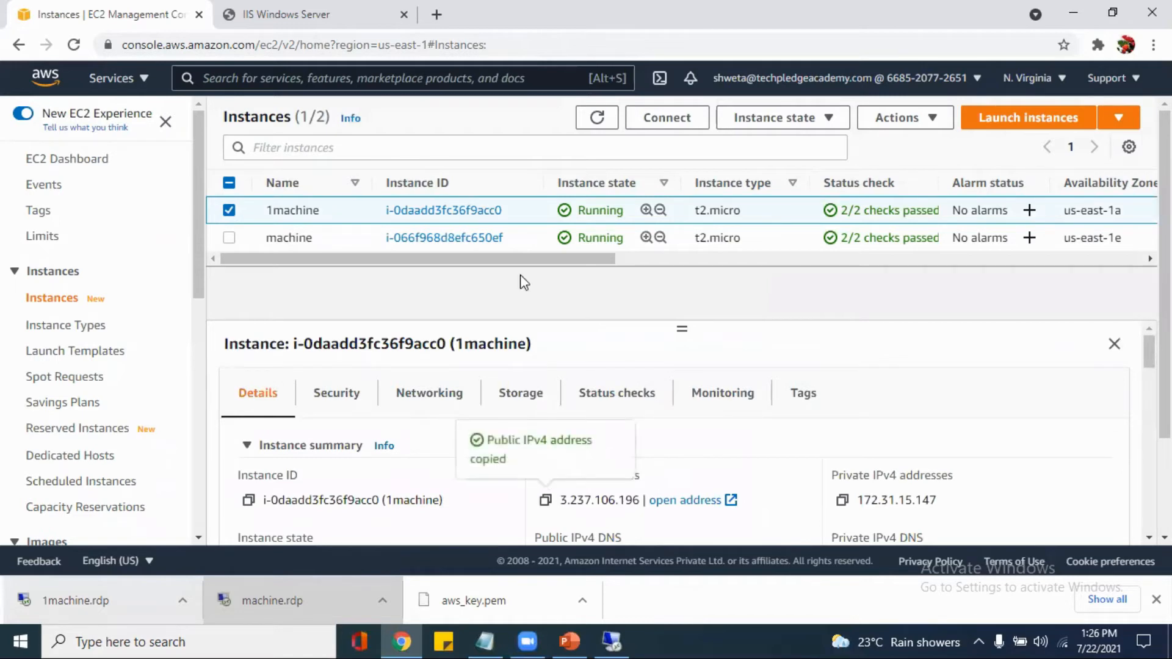
Load the copied address 3.237.106.196 in a new browser tab to check the IIS start page
click(437, 15)
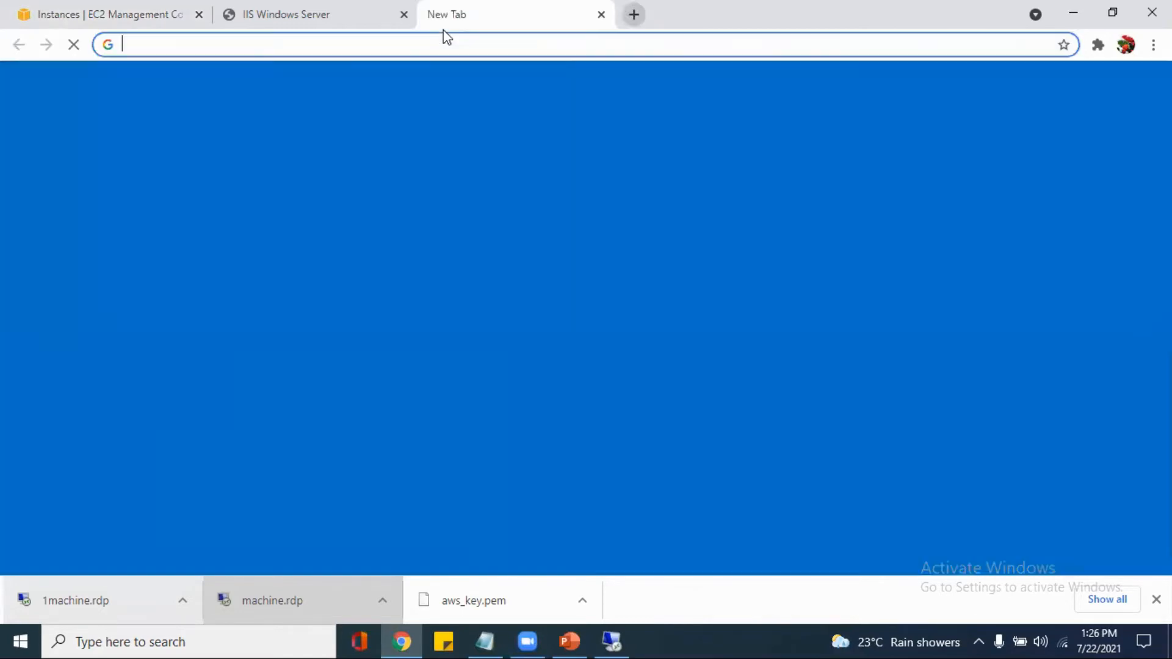
click(388, 45)
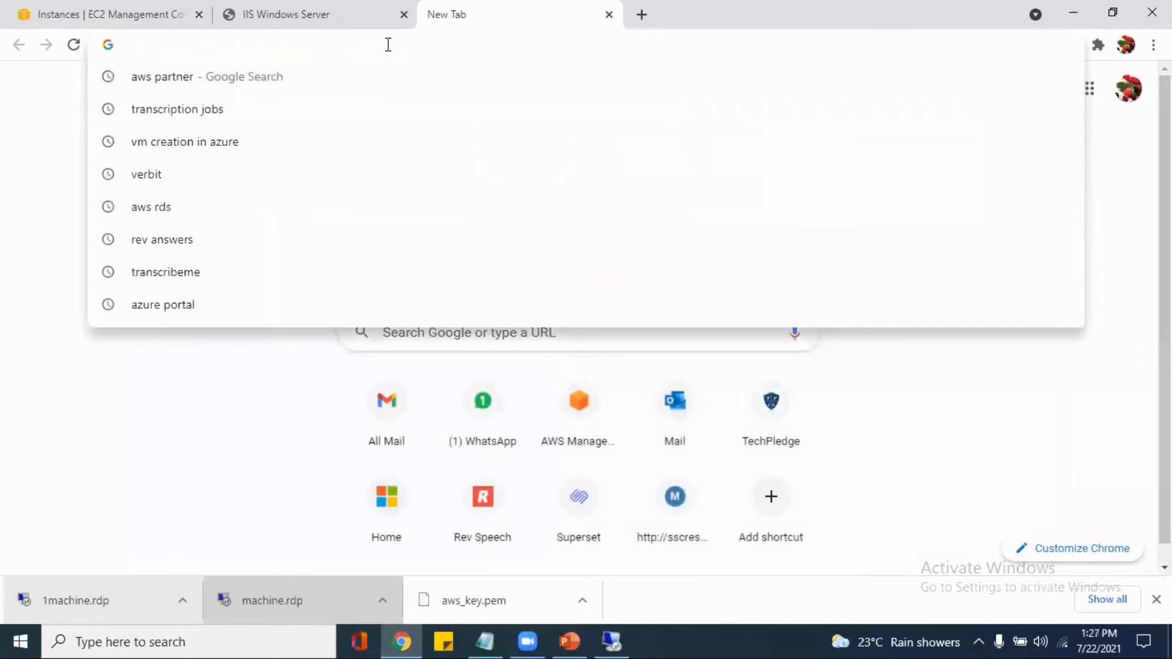
key(ctrl+v)
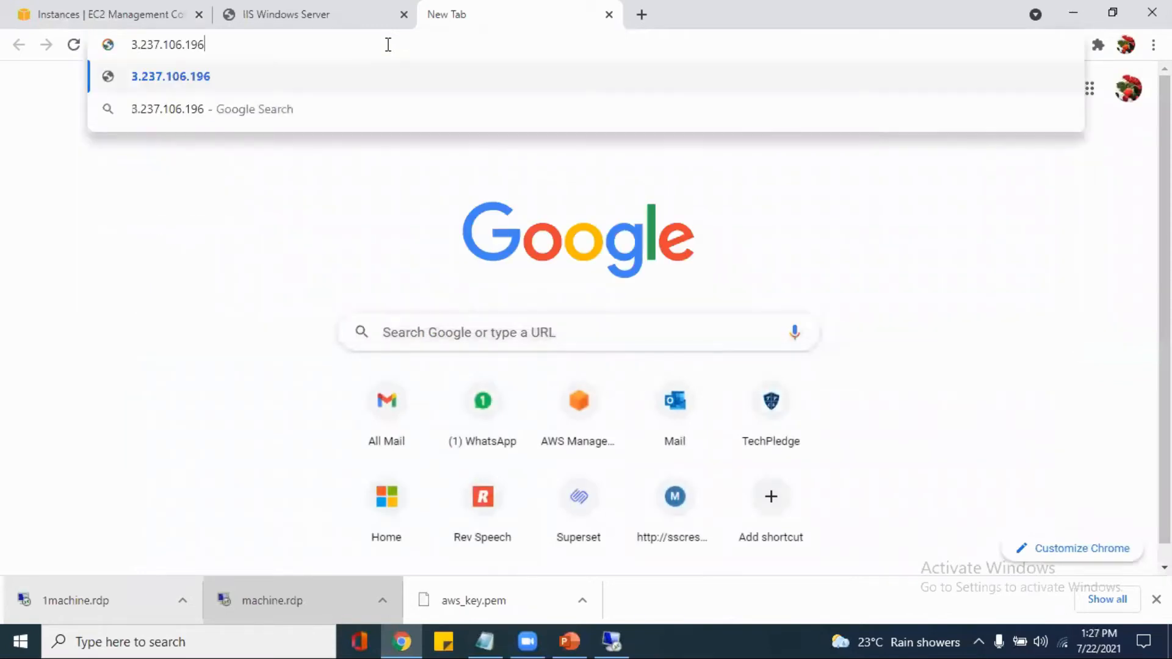
key(Return)
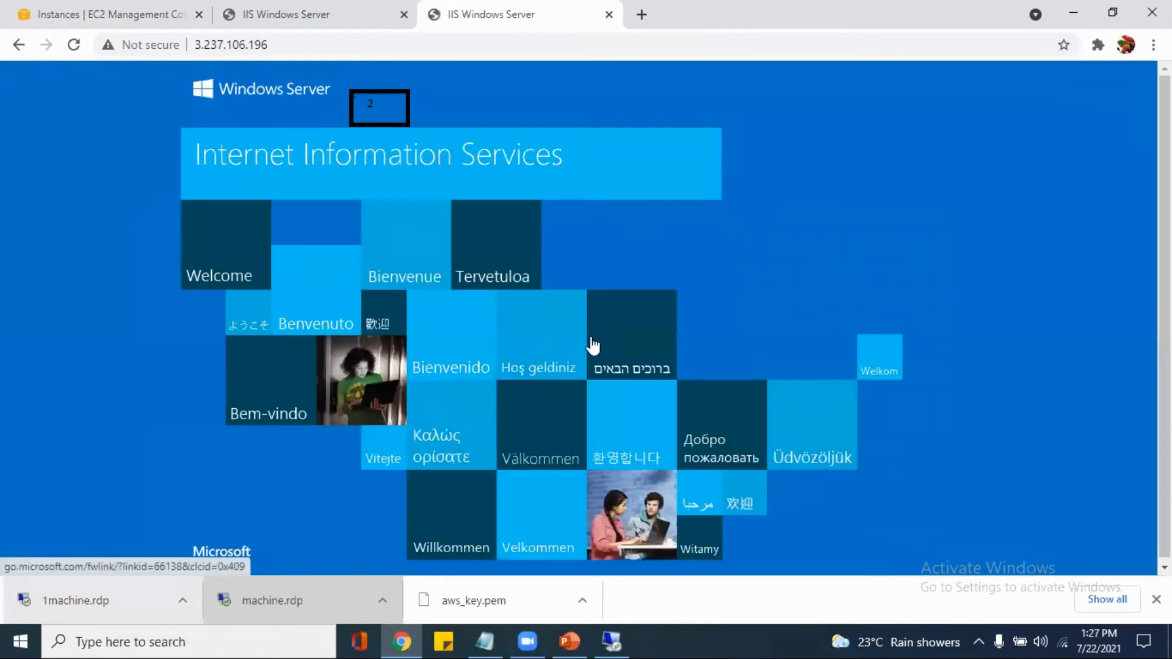
Start creating a load balancer in the EC2 console and look through the available types down to Classic Load Balancer
click(122, 18)
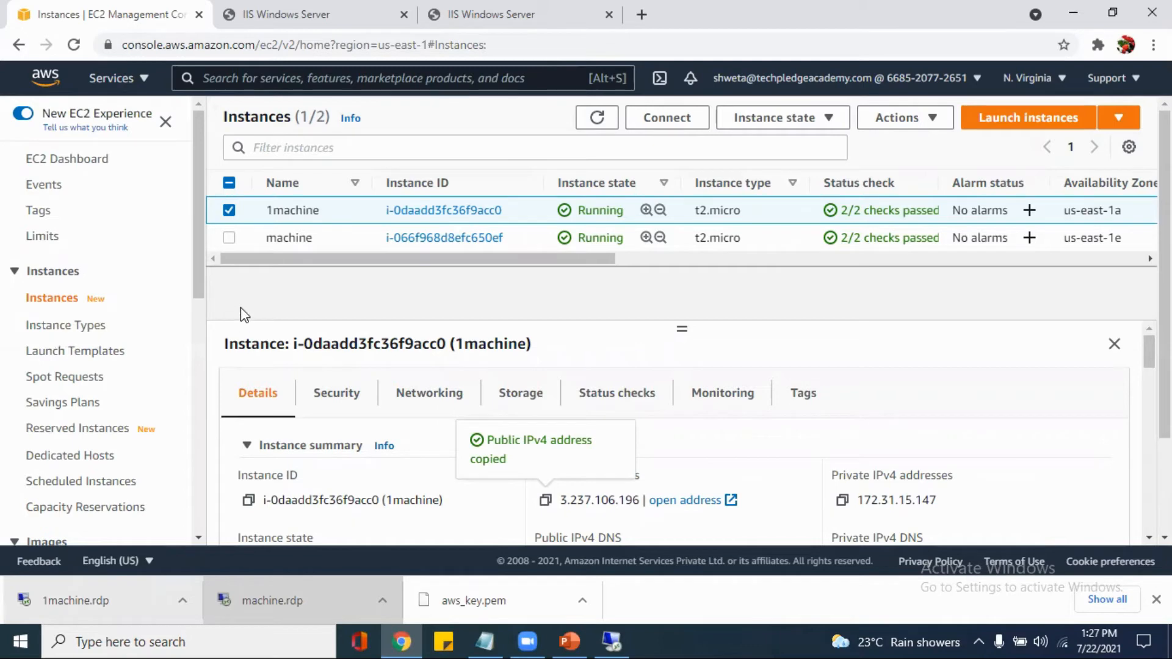
drag(200, 277, 194, 504)
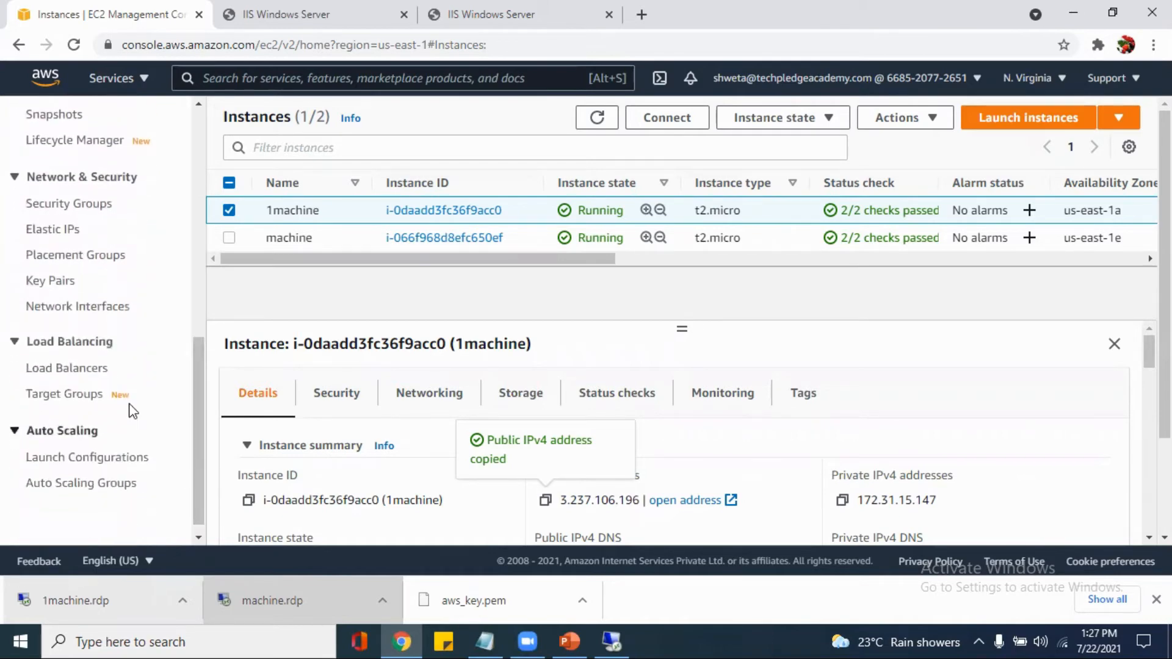
click(87, 374)
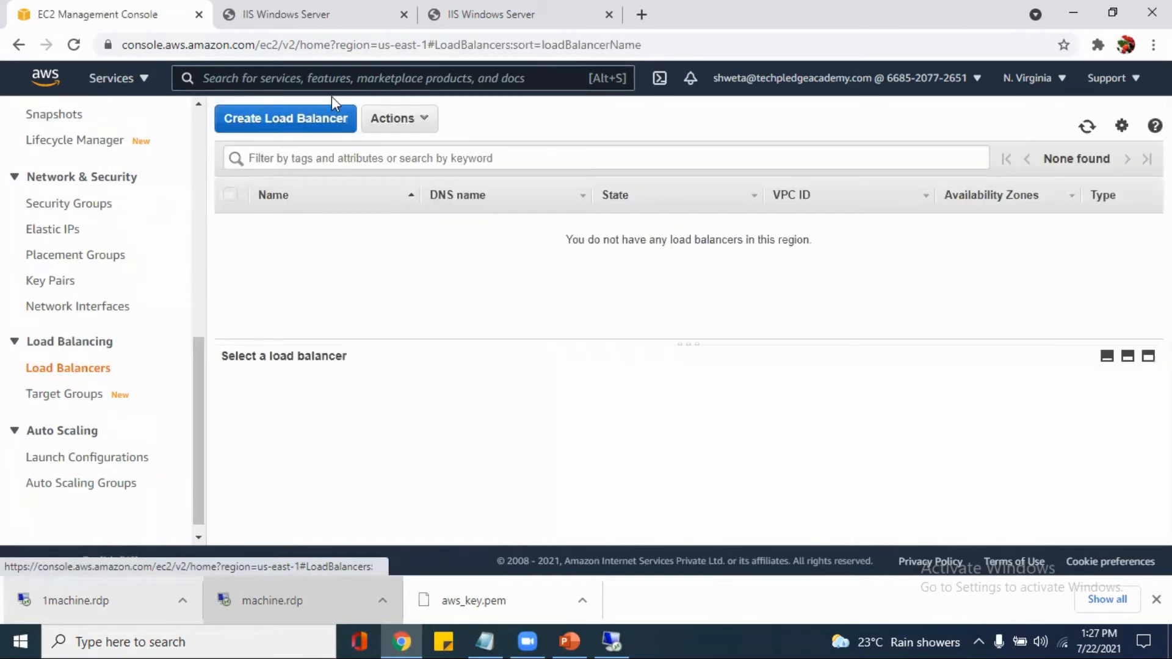
click(312, 125)
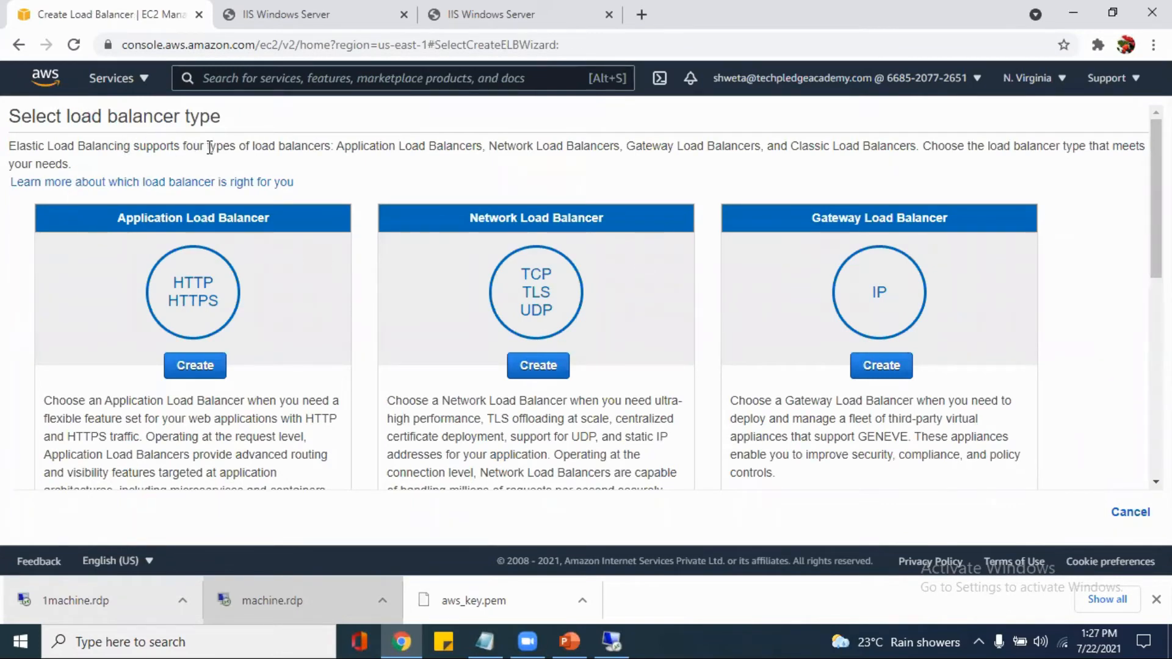
scroll(256, 312, down, 3)
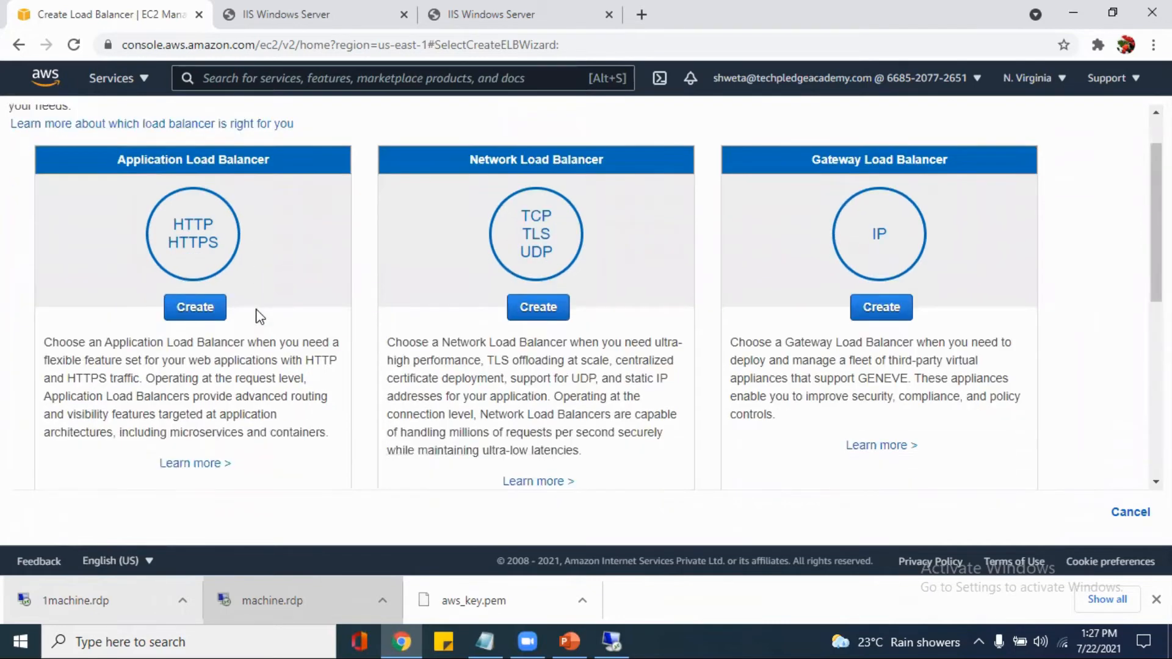
scroll(258, 311, up, 2)
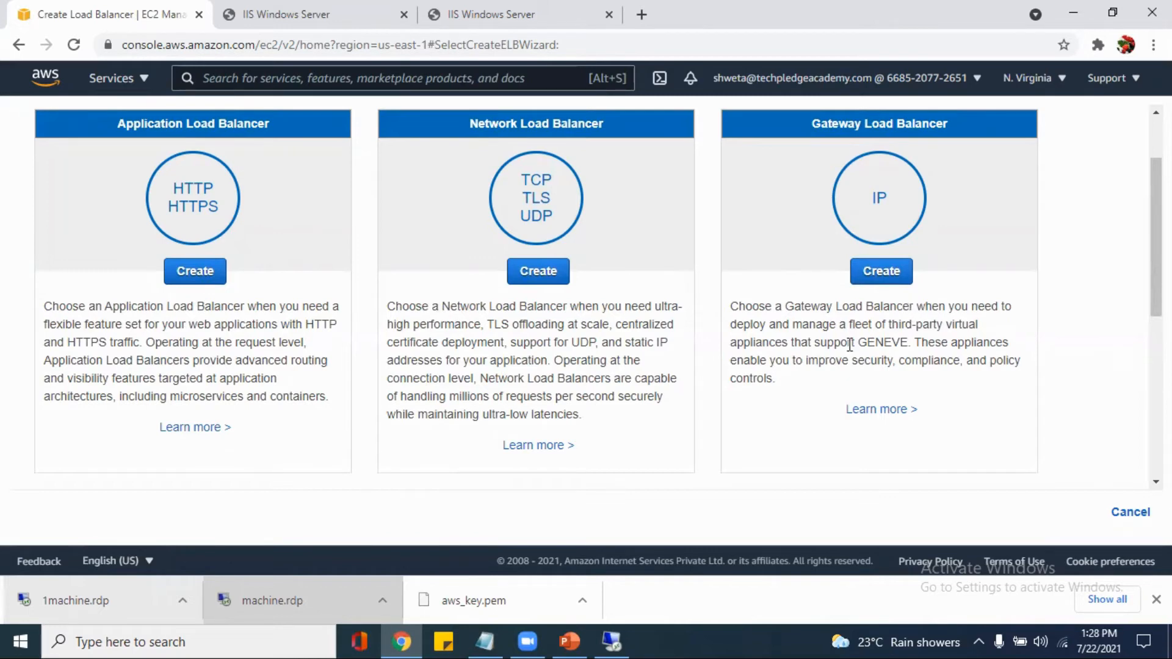
scroll(849, 345, down, 5)
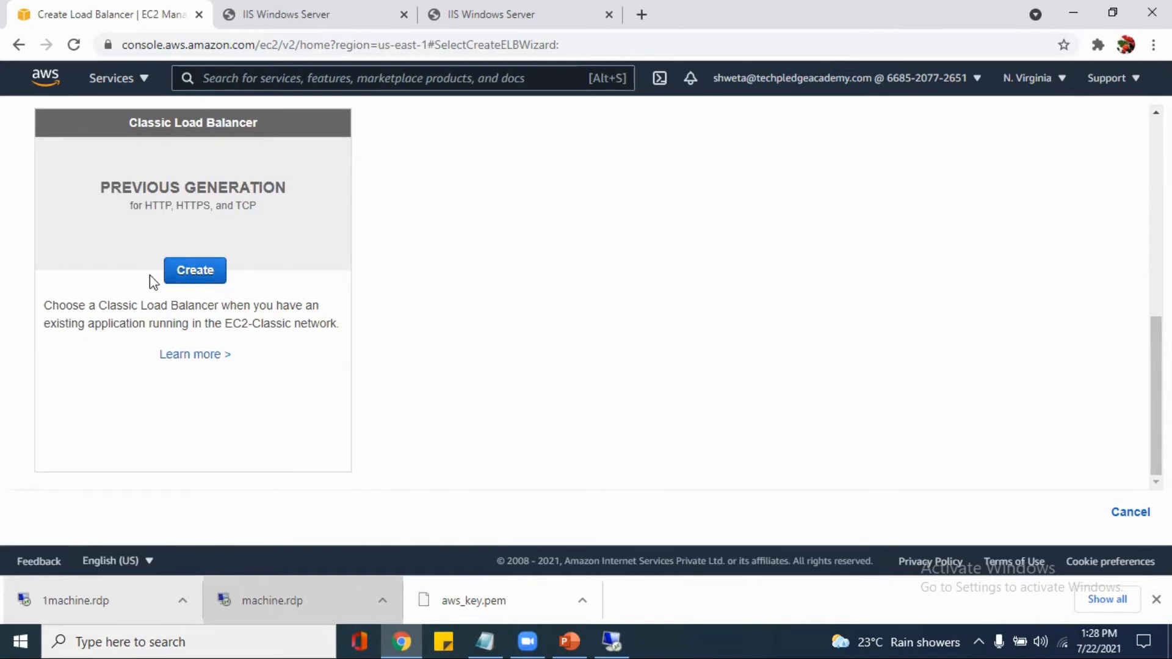
Start a Classic Load Balancer named ec2lb in the default VPC, keeping the HTTP port 80 listener, and continue to the security groups
click(178, 277)
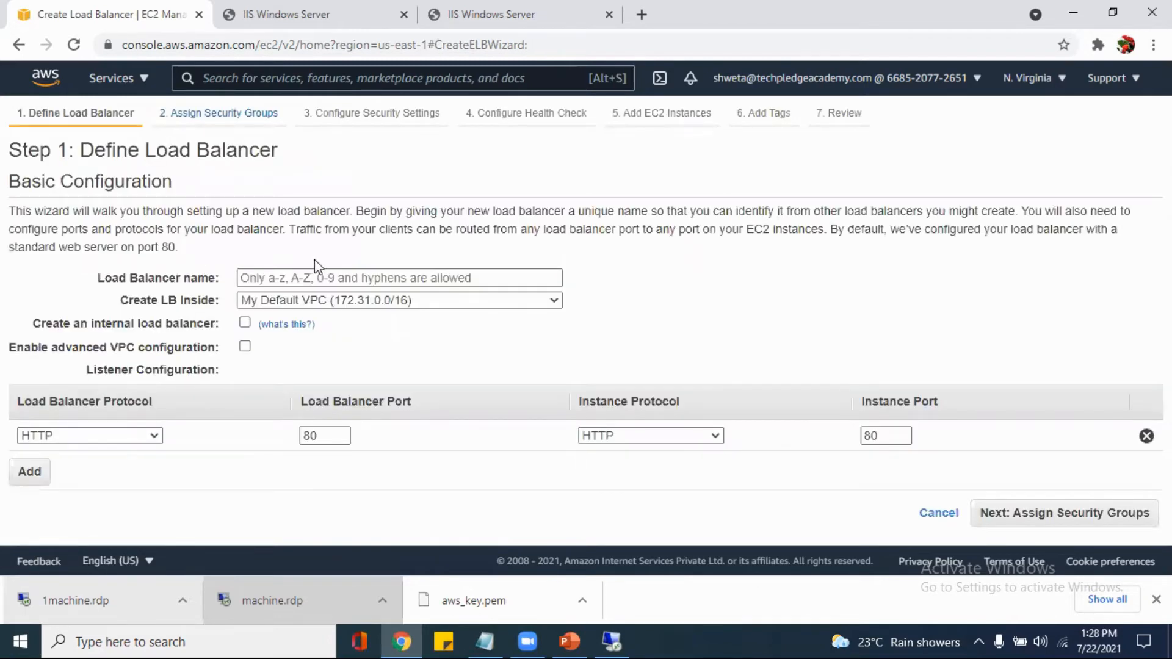
click(312, 284)
text(ec2)
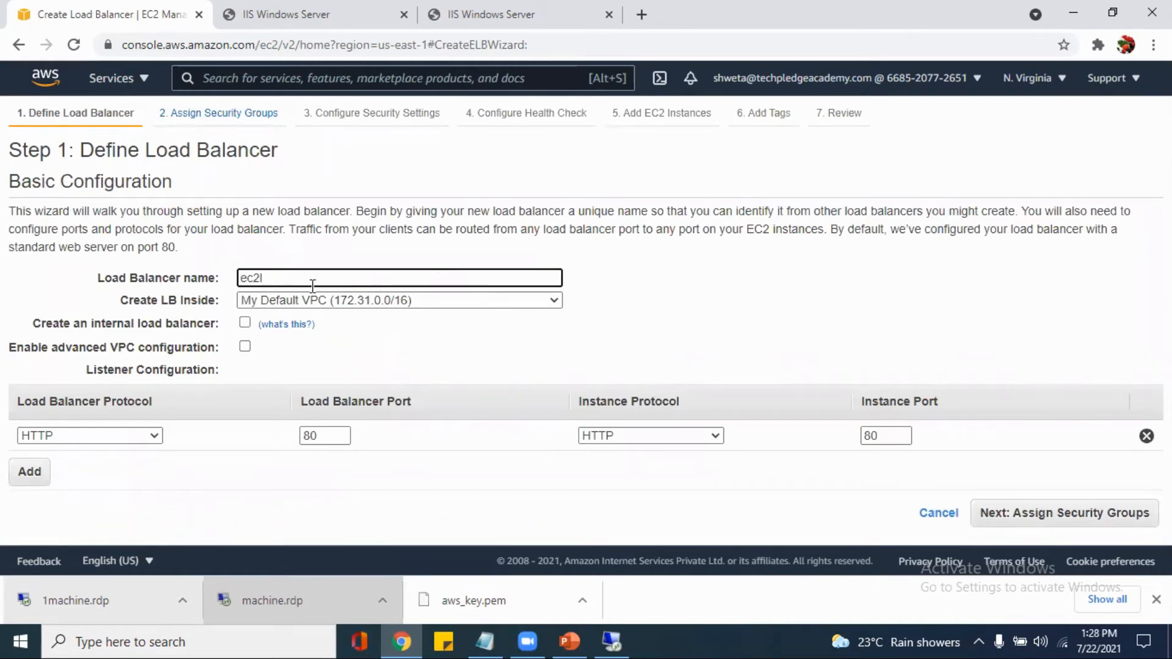
text(lb)
click(1115, 516)
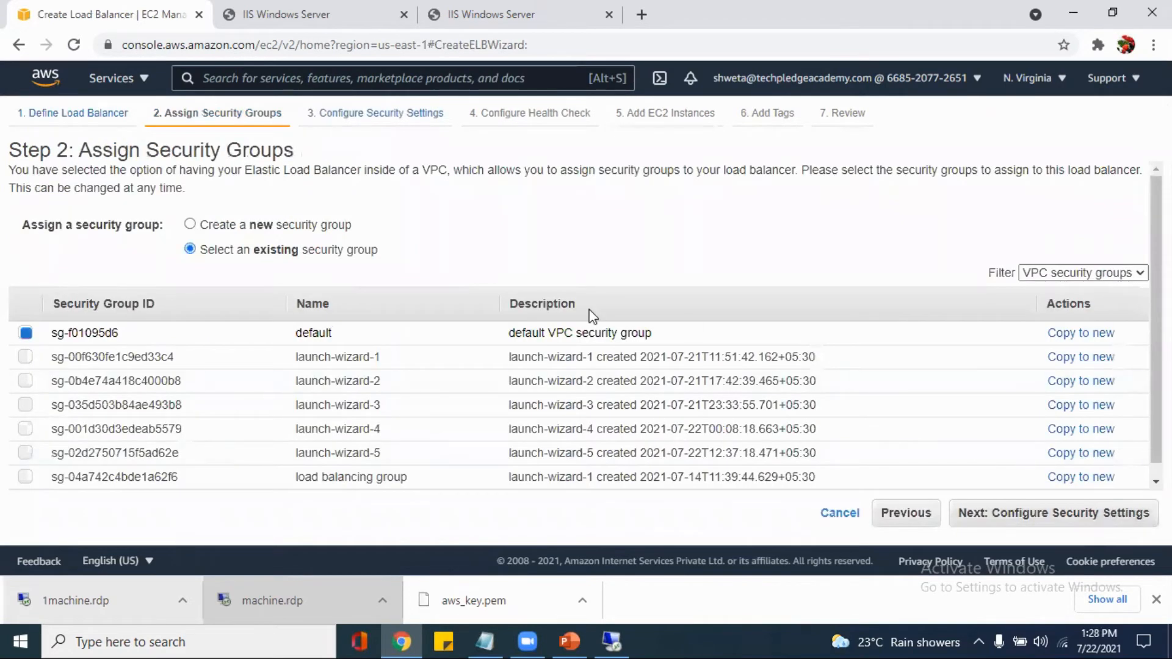
Assign only the existing security group launch-wizard-5 instead of default, and continue past the security settings to the health check
scroll(454, 243, down, 1)
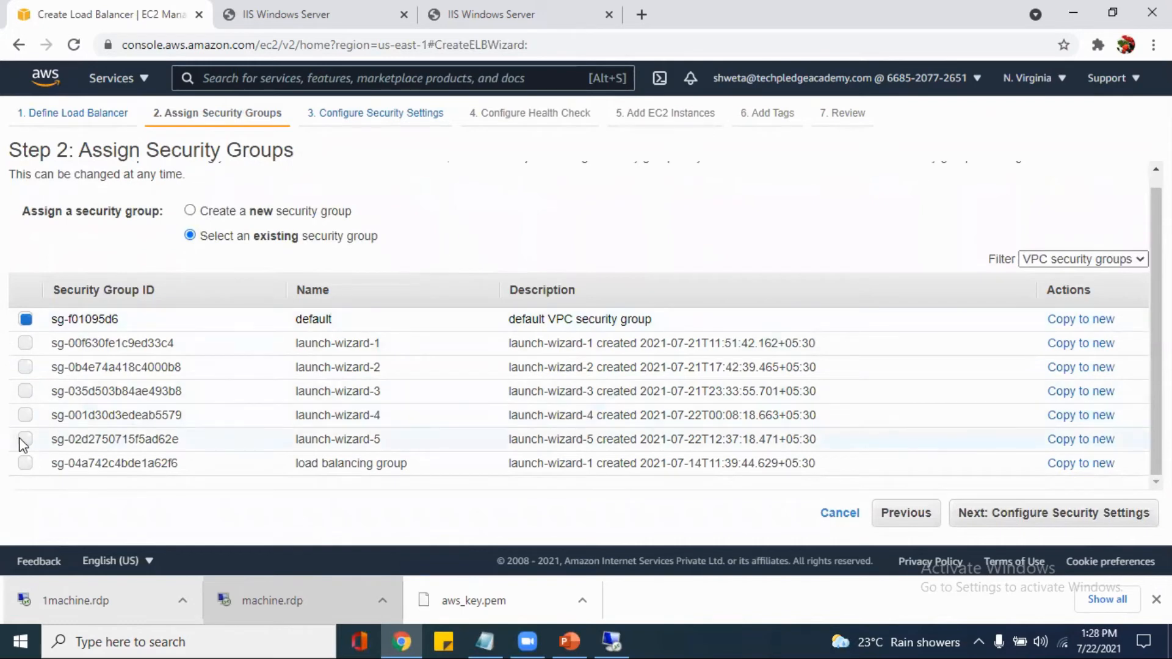
click(25, 440)
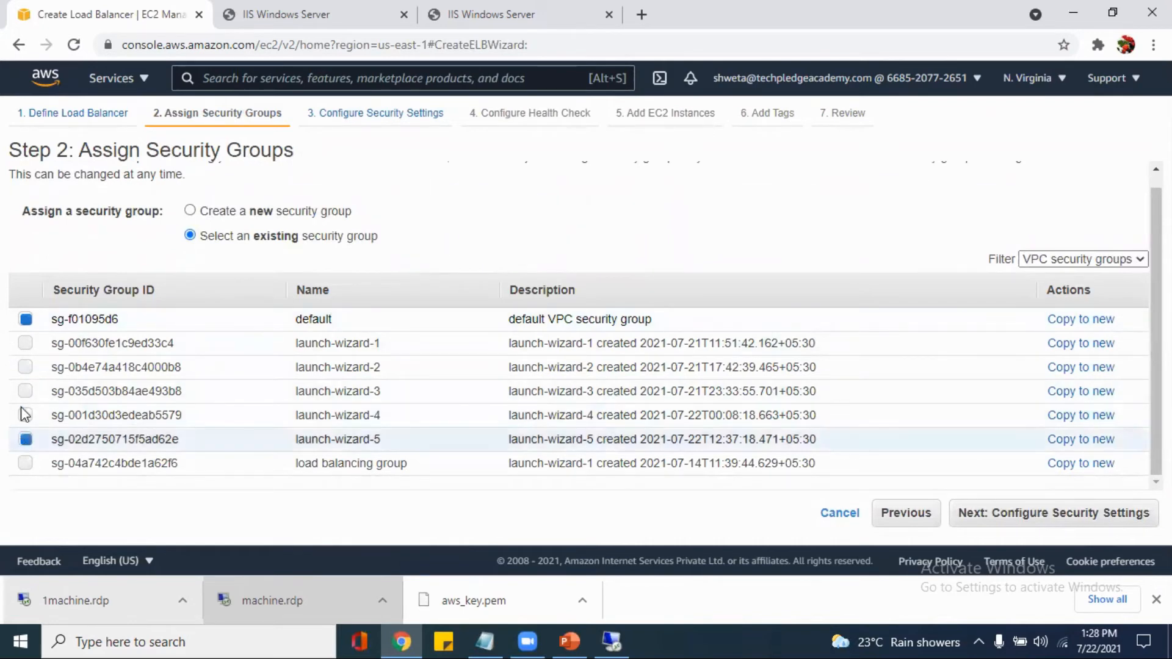
click(25, 320)
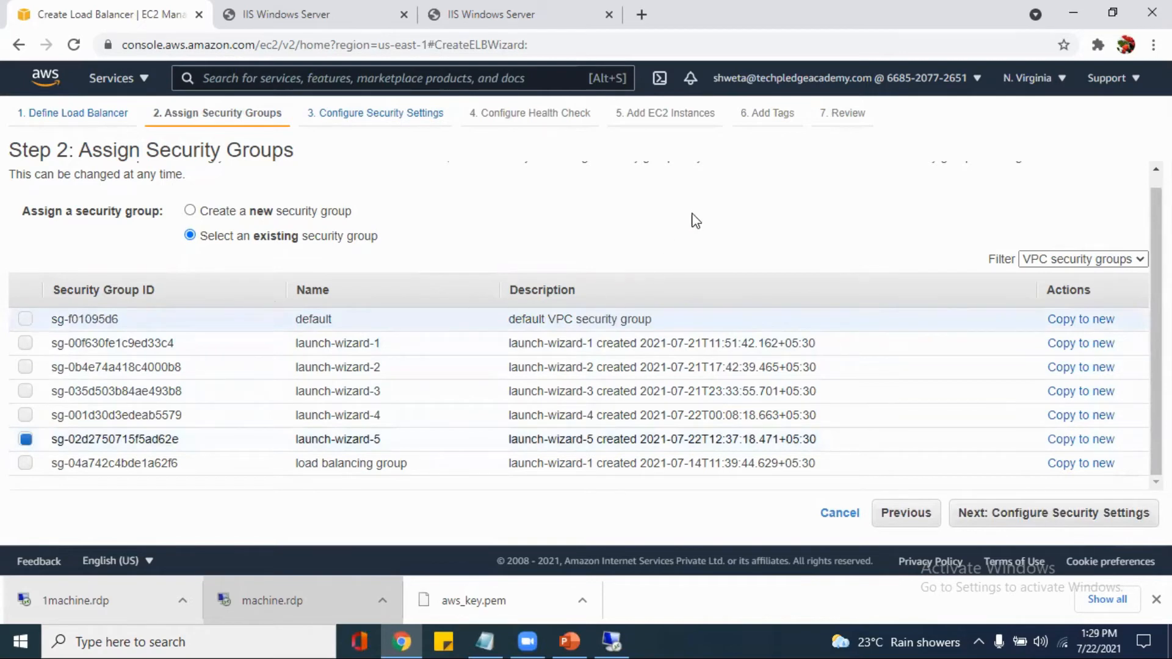
click(1049, 523)
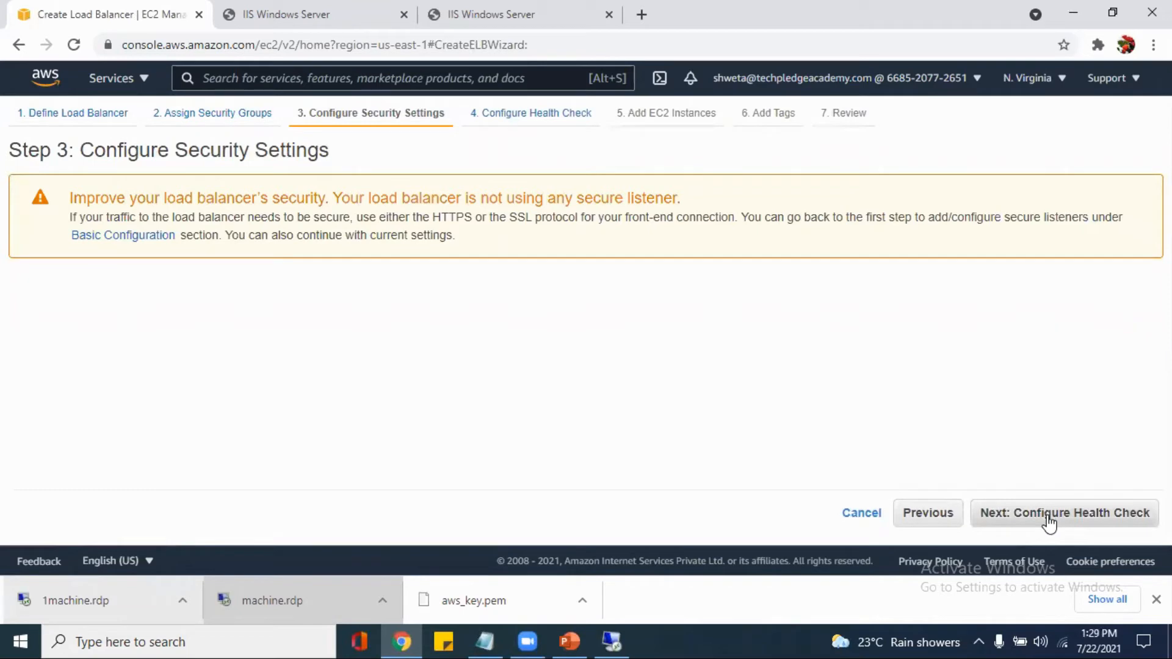
click(1048, 523)
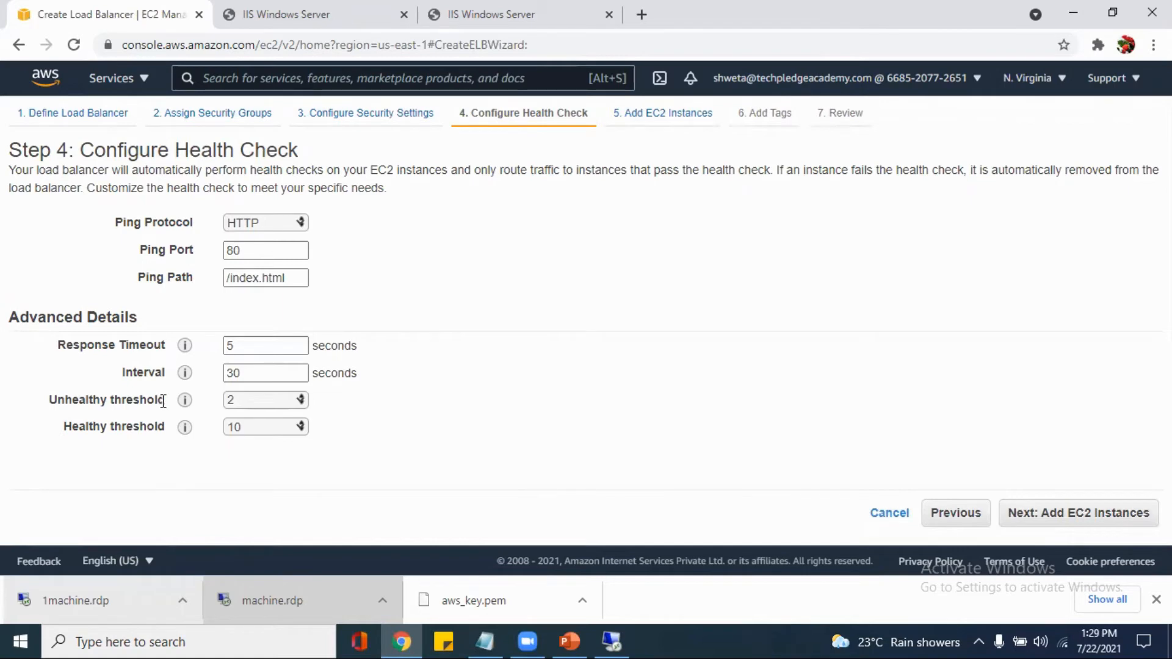
Set the health check's ping path to /iisstart.htm and continue to adding EC2 instances
mouse_move(184, 427)
mouse_move(186, 405)
mouse_move(187, 381)
mouse_move(187, 346)
click(254, 341)
click(272, 255)
drag(292, 278, 232, 280)
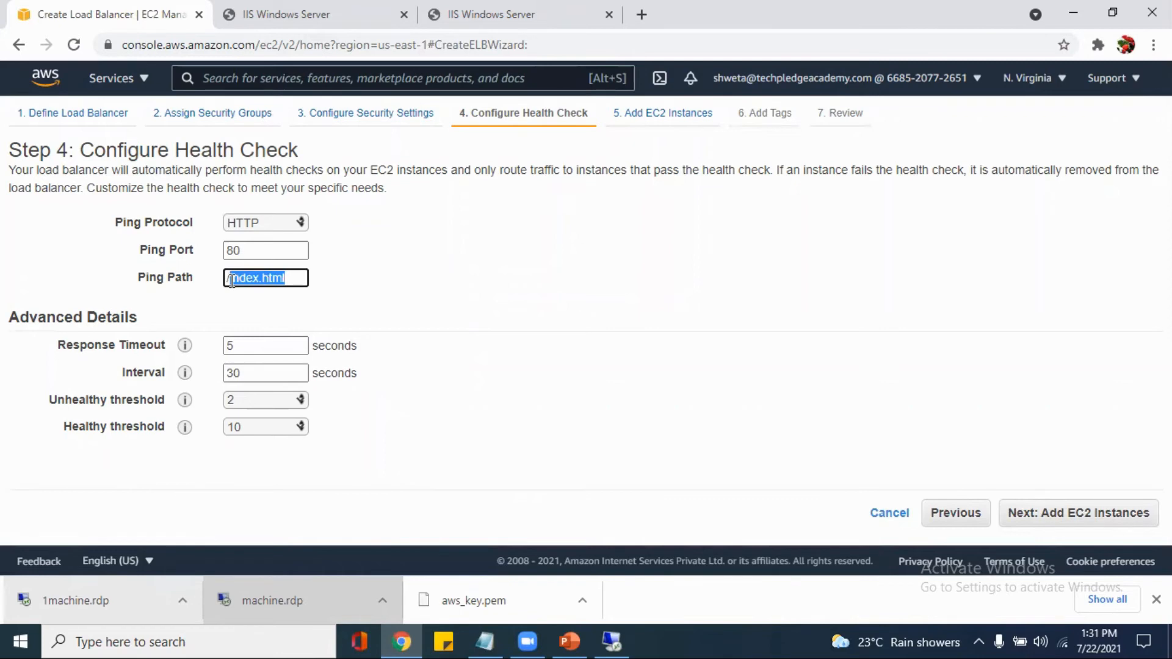
key(BackSpace)
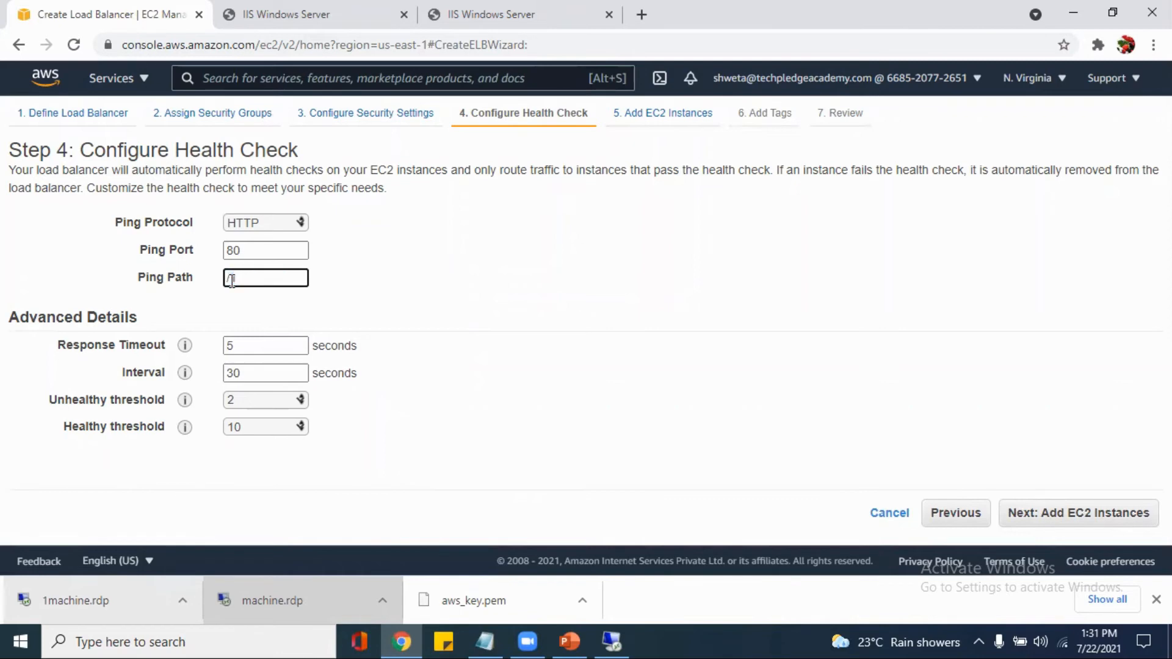
text(iisstart)
key(BackSpace)
text(.htm)
click(1099, 523)
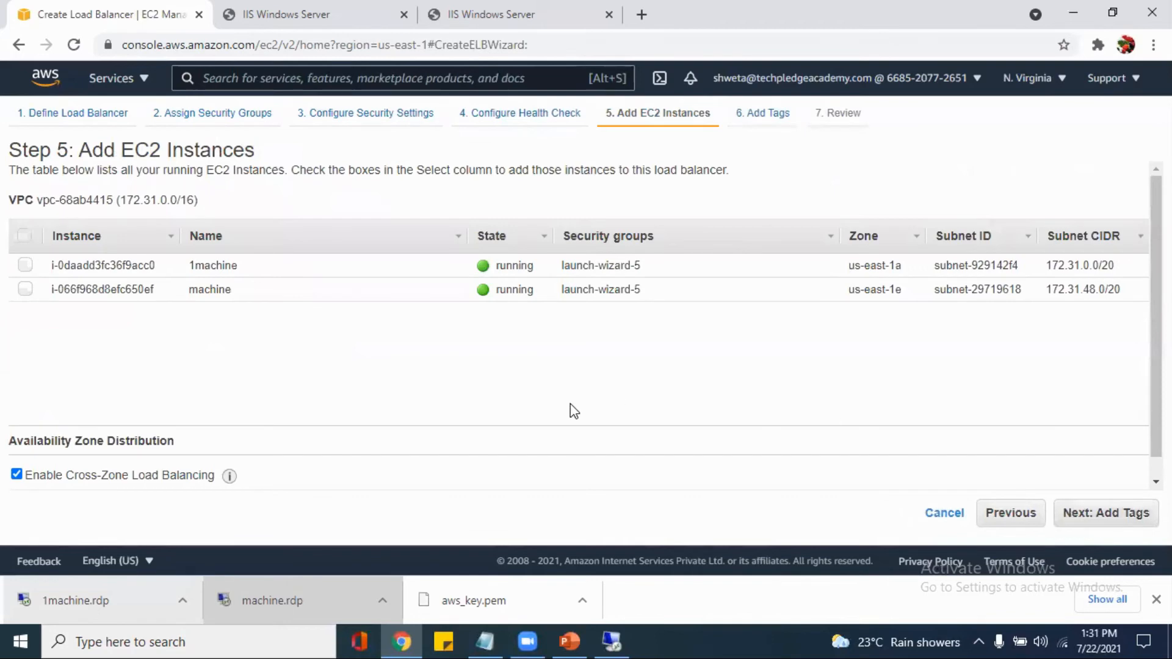
Add both running instances, 1machine and machine, to the load balancer and continue without tags to the review
click(26, 236)
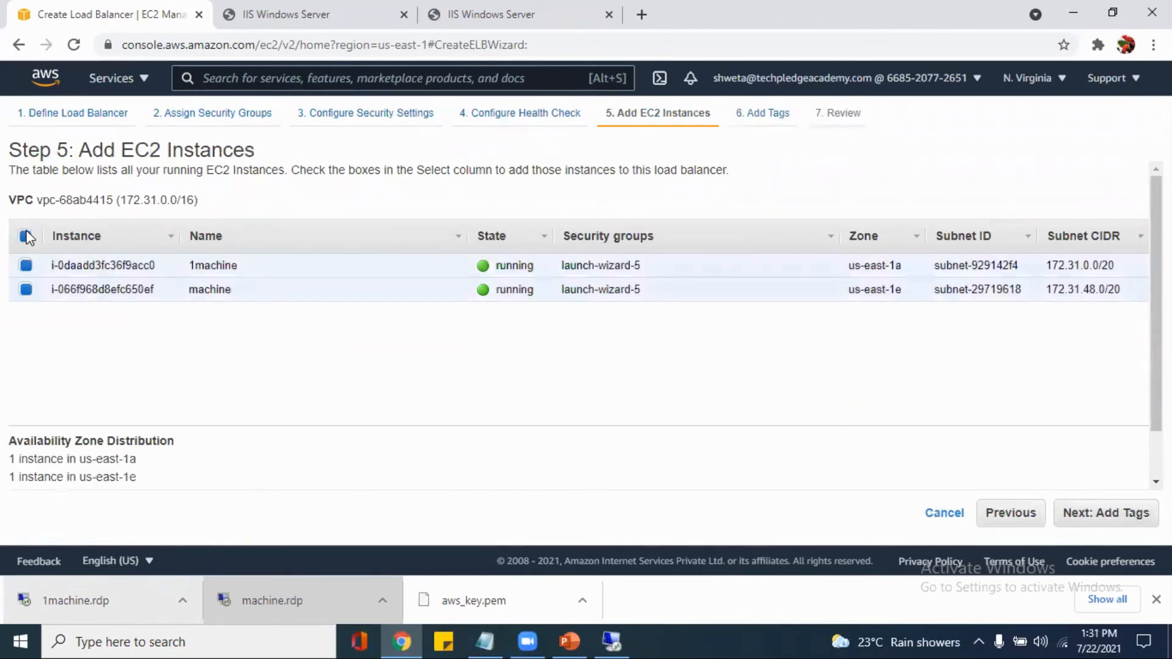
click(1123, 516)
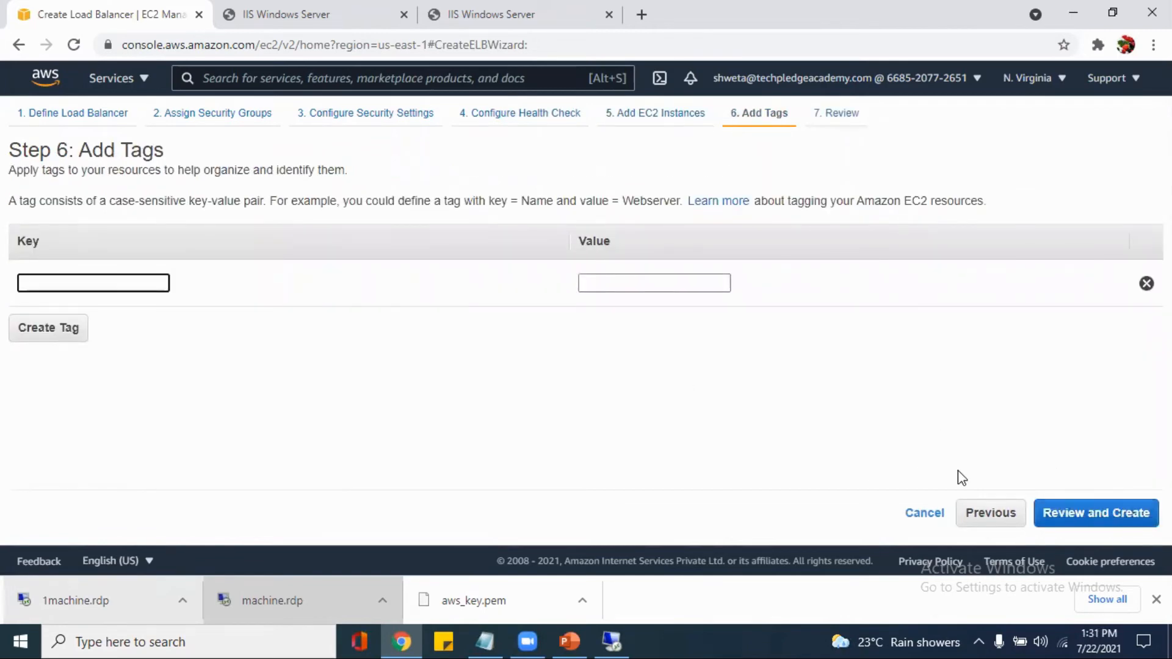
click(1091, 515)
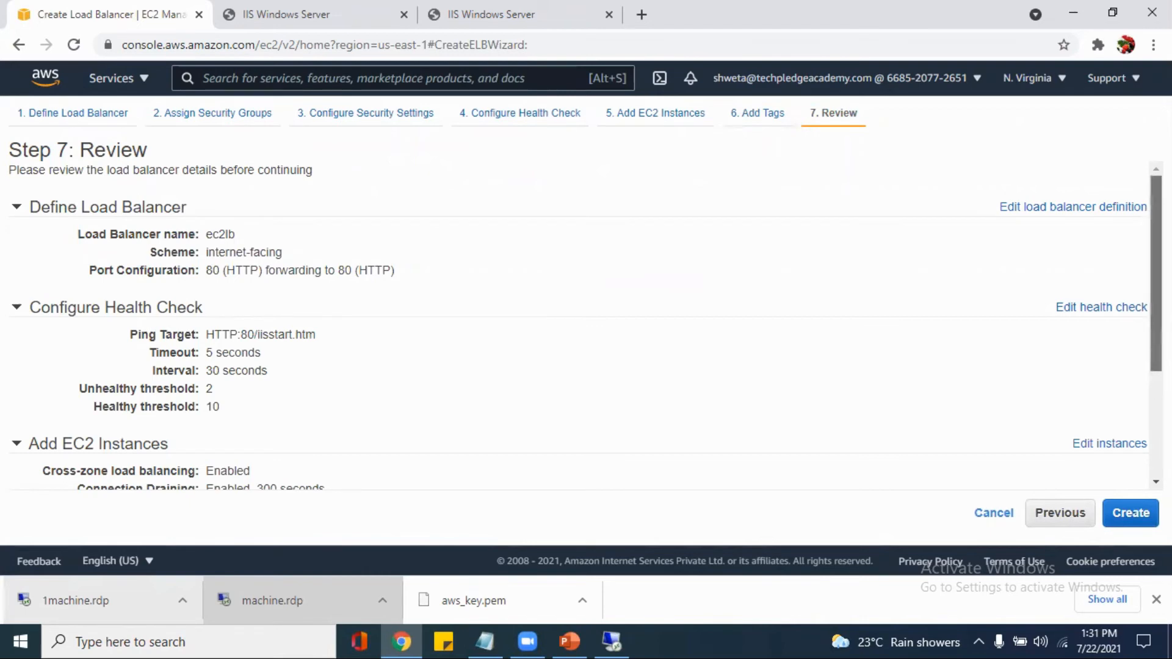
Review the load balancer's settings, create it and close the creation status page
scroll(586, 326, down, 1)
scroll(586, 326, down, 2)
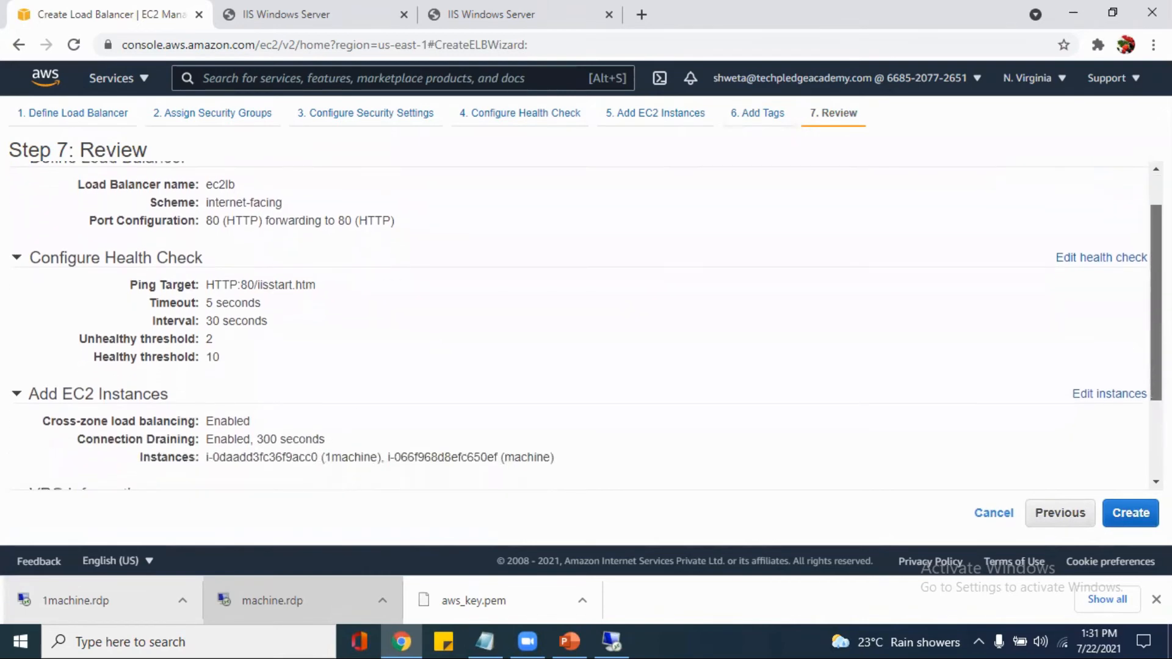
scroll(586, 327, down, 1)
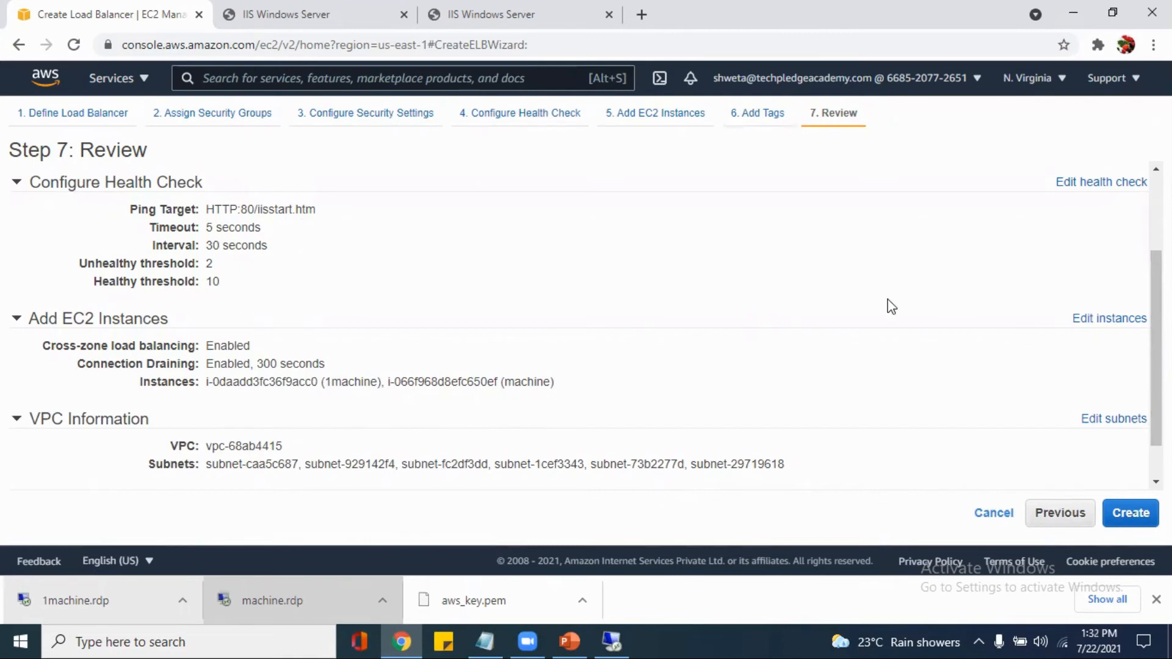
scroll(586, 323, down, 1)
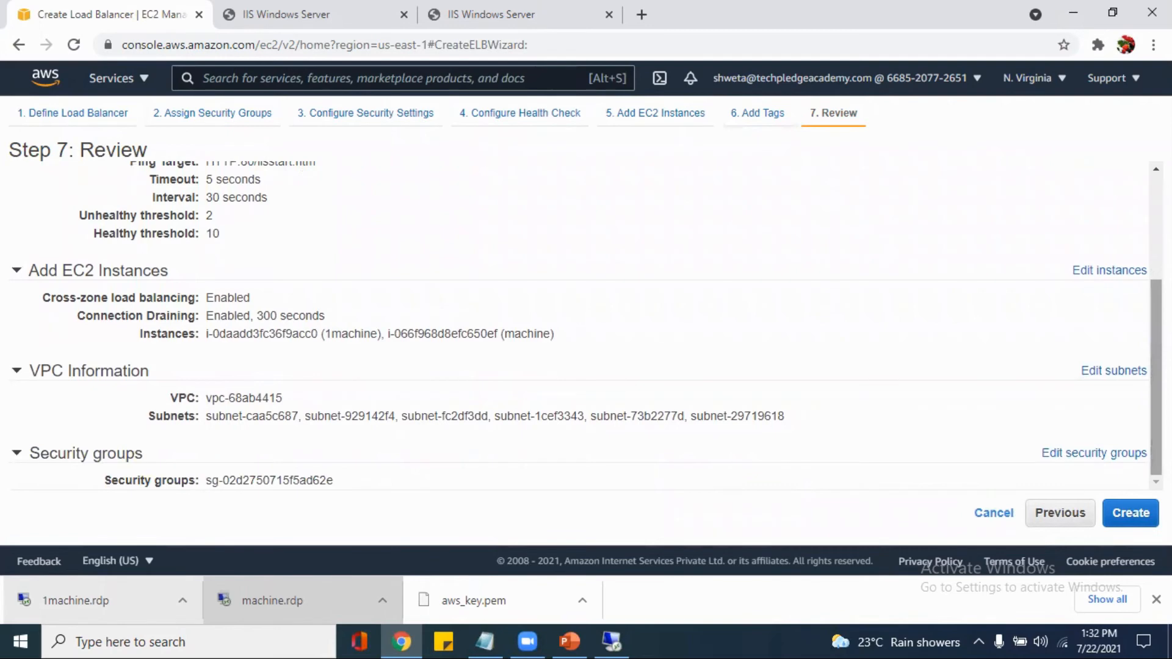
click(1138, 520)
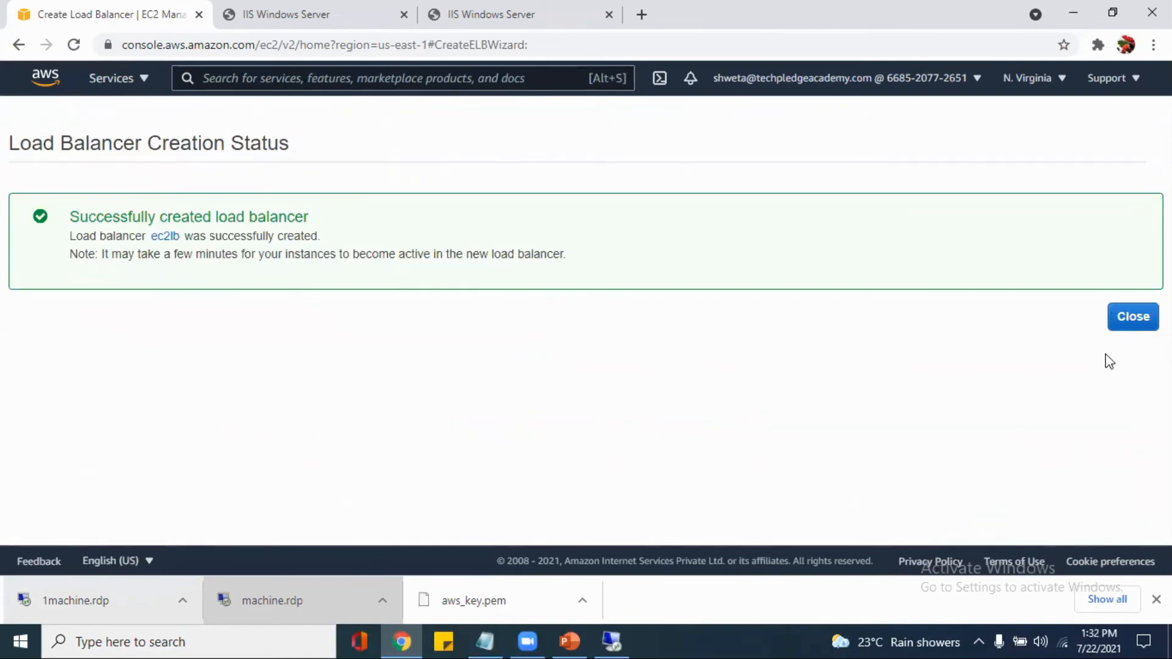
click(1129, 320)
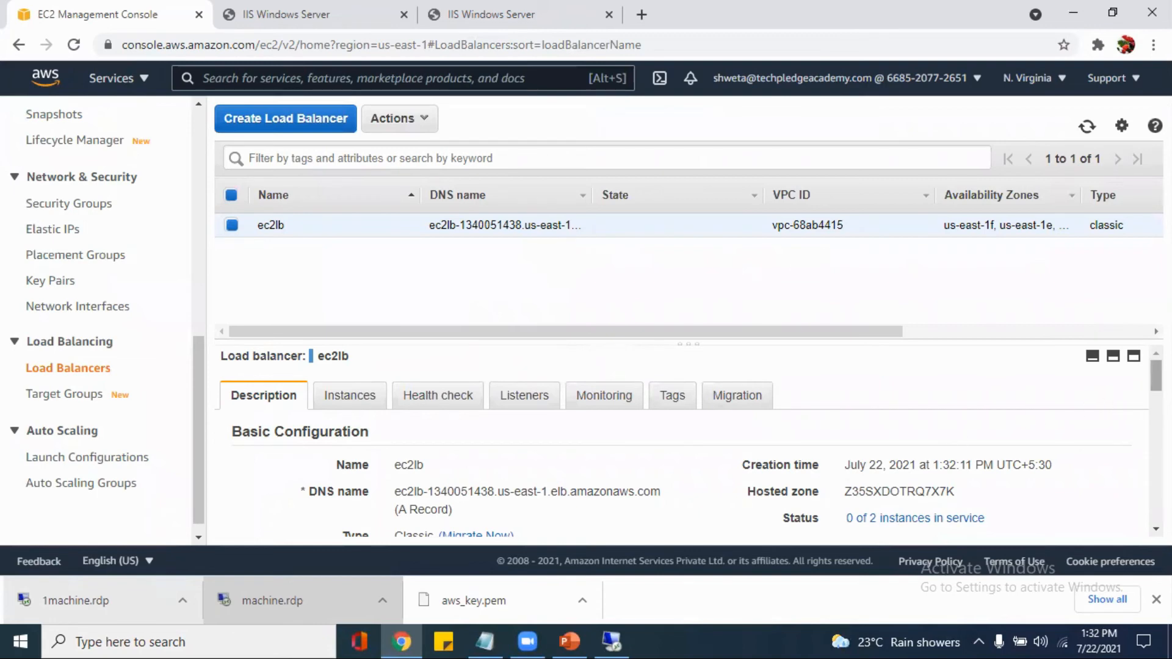
Refresh the load balancer list and check the in-service status of ec2lb's registered instances
scroll(1155, 375, down, 1)
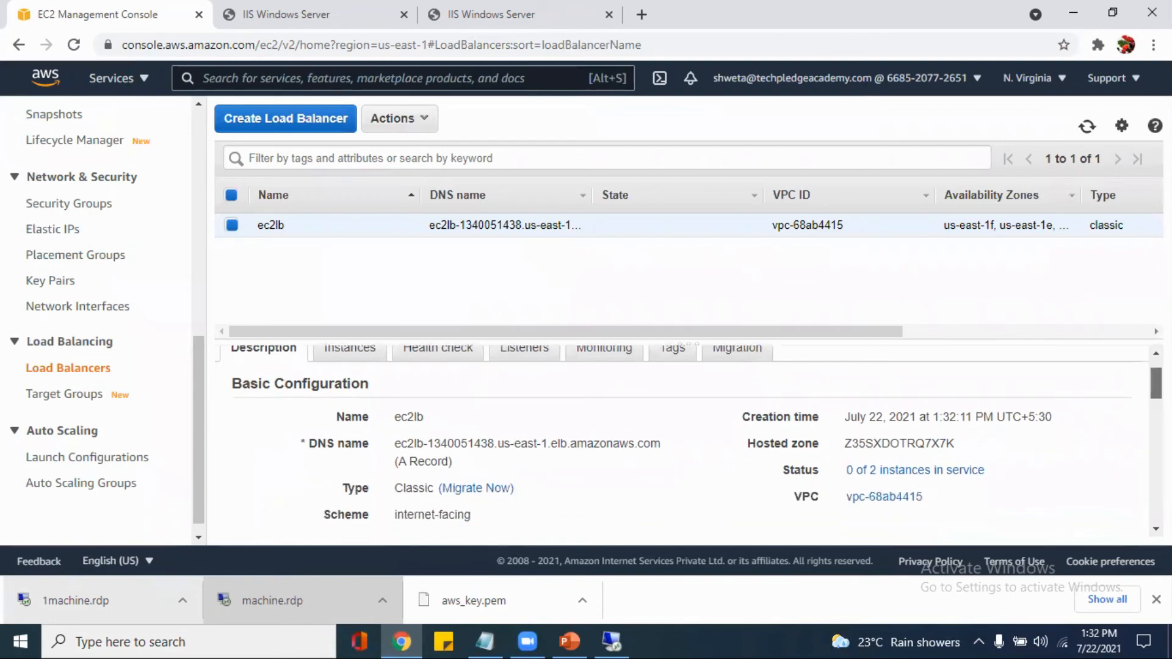
drag(1156, 383, 1155, 387)
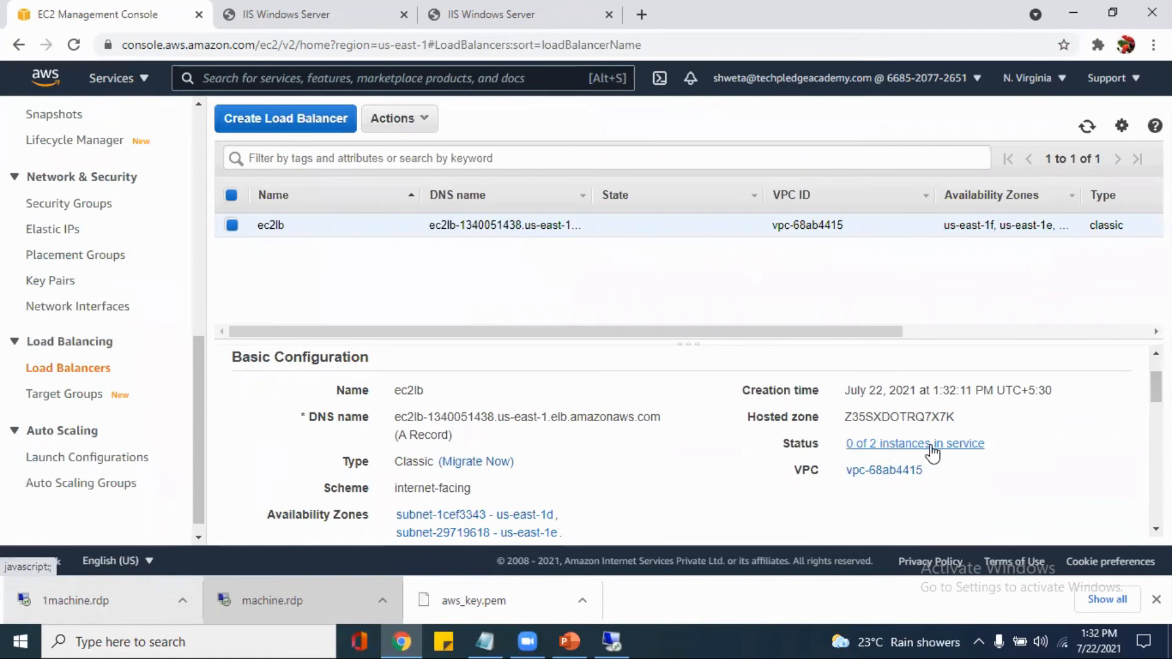
click(1091, 128)
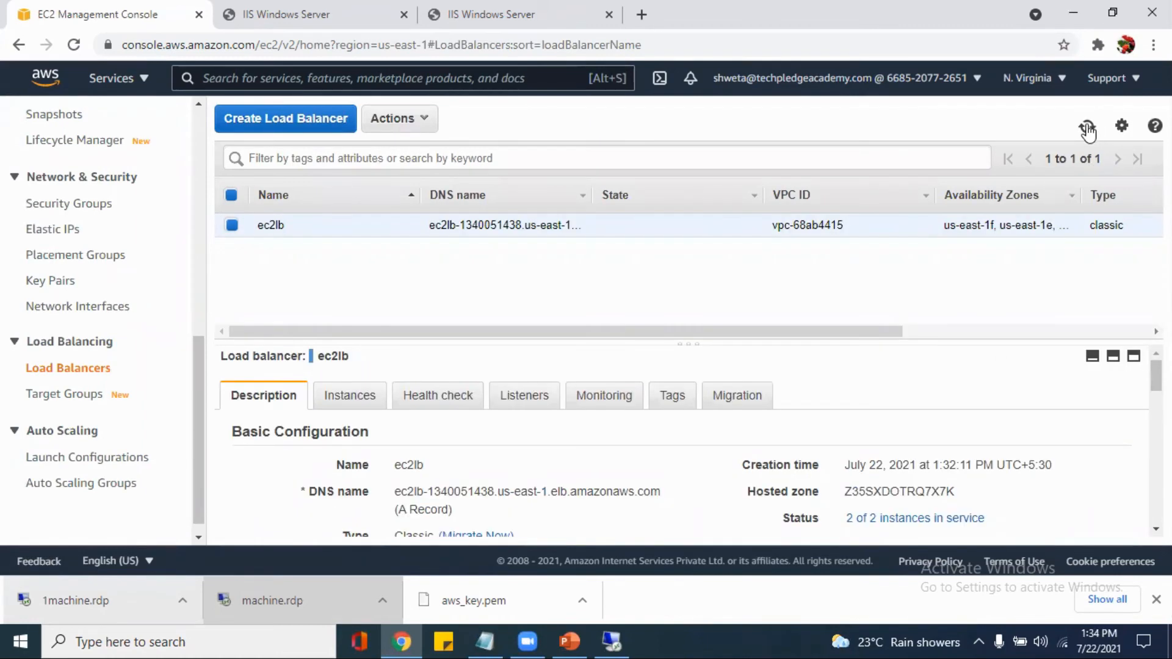
click(1088, 130)
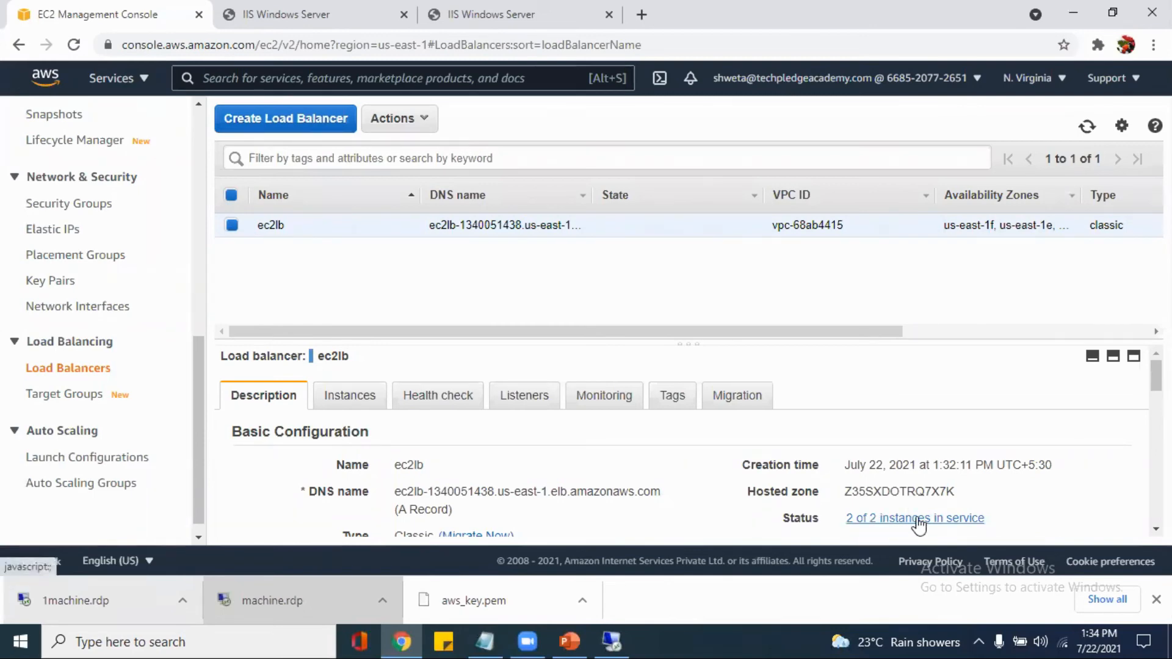
scroll(689, 440, down, 1)
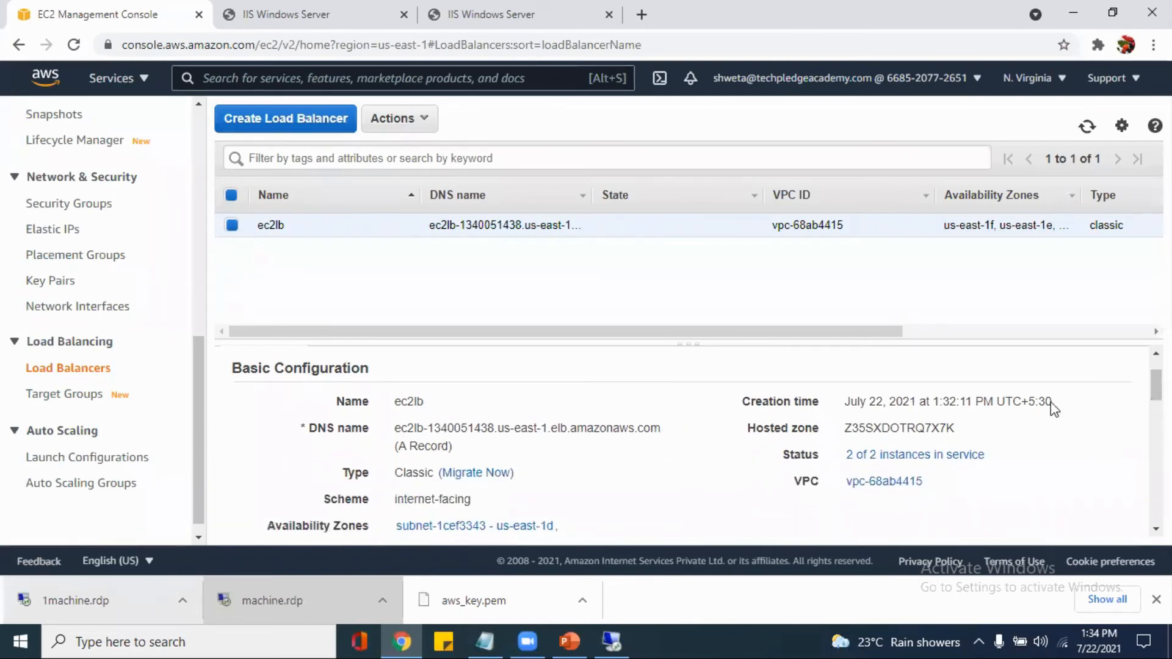
click(972, 463)
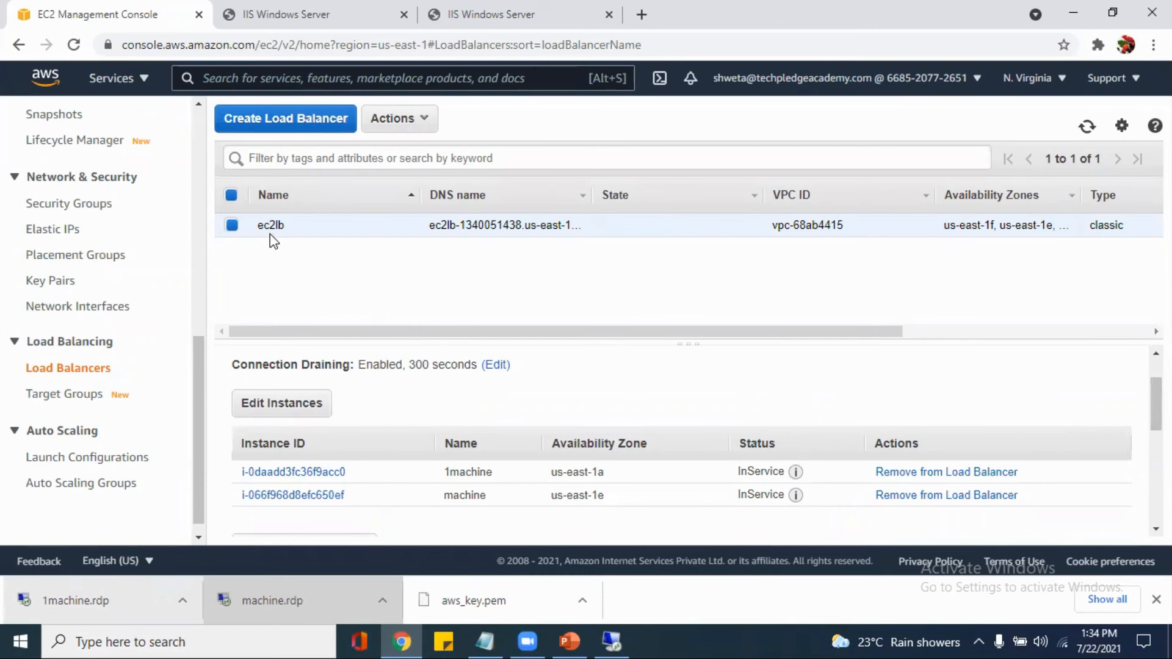
scroll(359, 395, down, 1)
scroll(358, 396, up, 2)
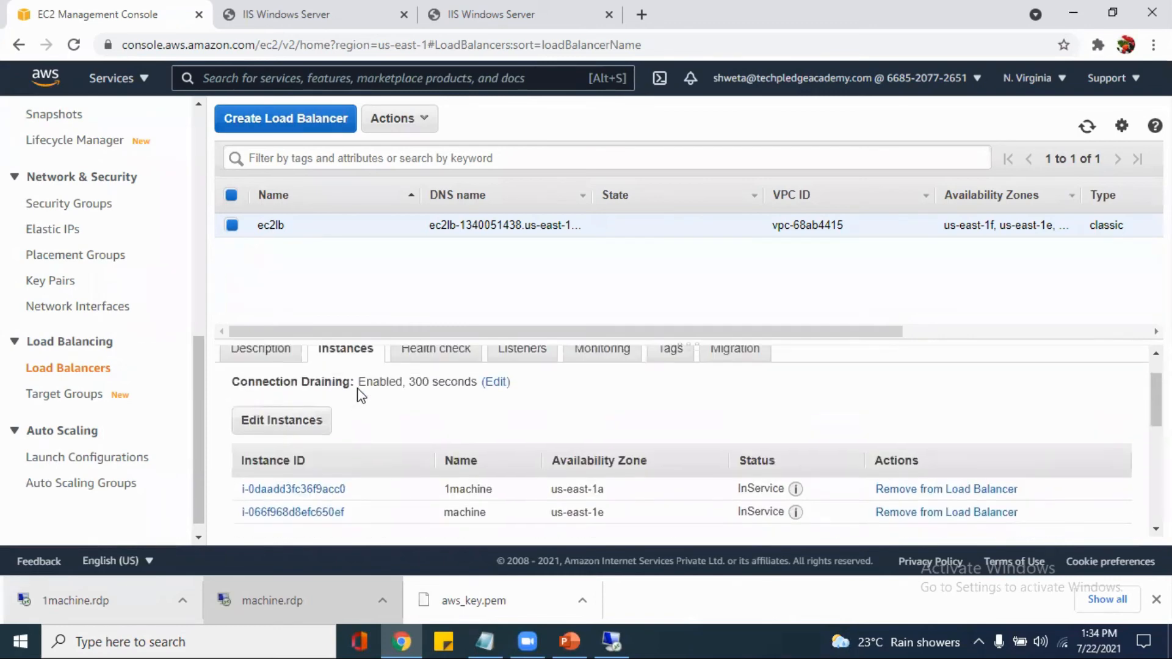
Return to ec2lb's description and copy its DNS name
click(255, 404)
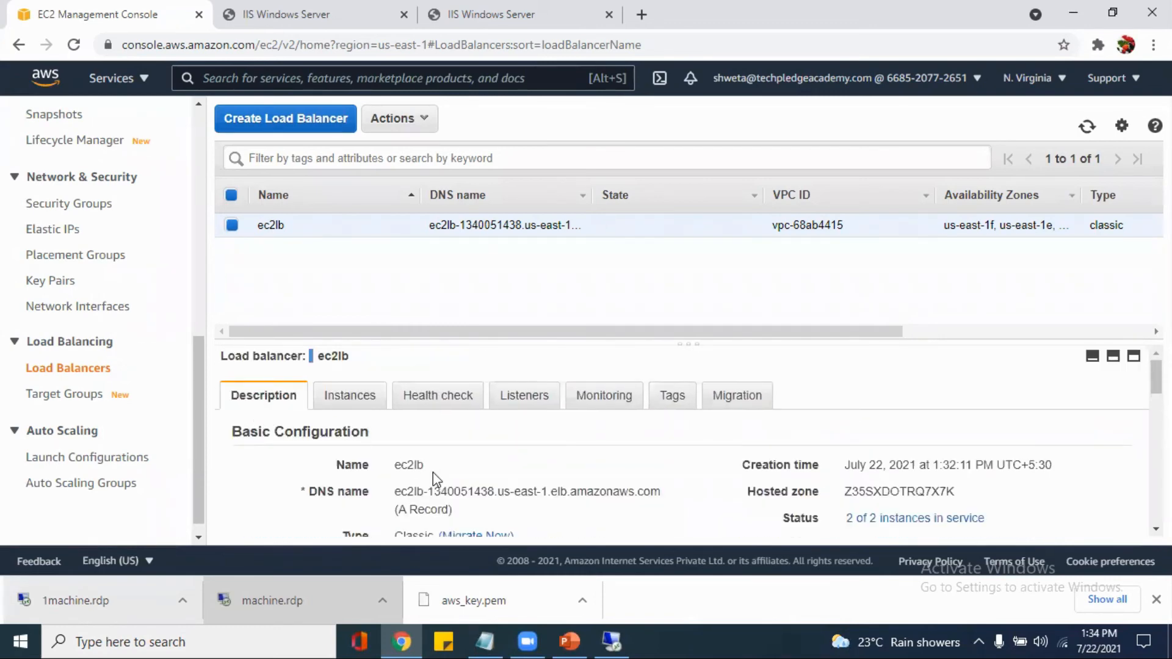
scroll(435, 471, down, 1)
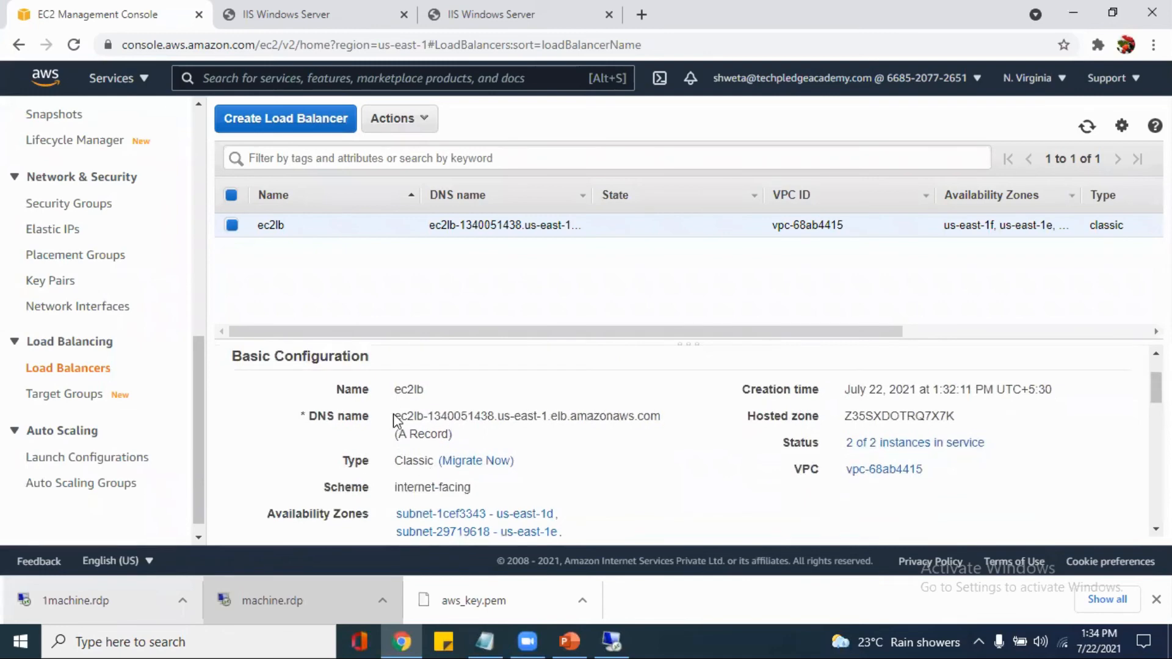
drag(394, 416, 665, 427)
key(ctrl+c)
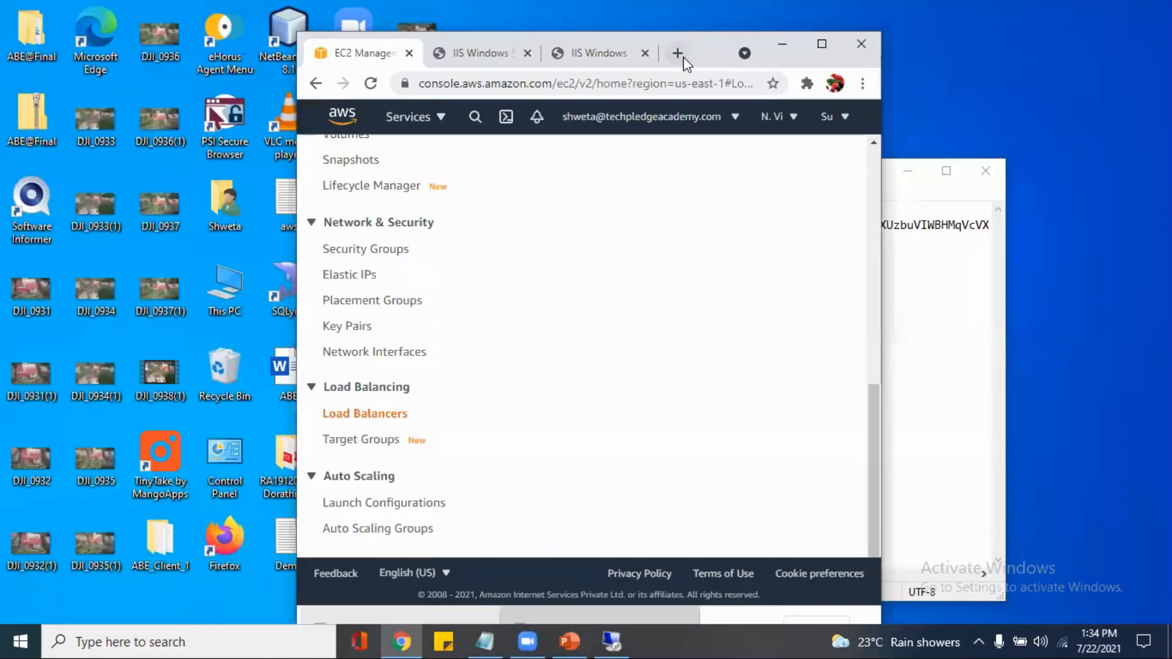
Load the copied DNS name ec2lb-1340051438.us-east-1.elb.amazonaws.com in a new browser tab to check which IIS start page it serves
click(679, 55)
click(827, 48)
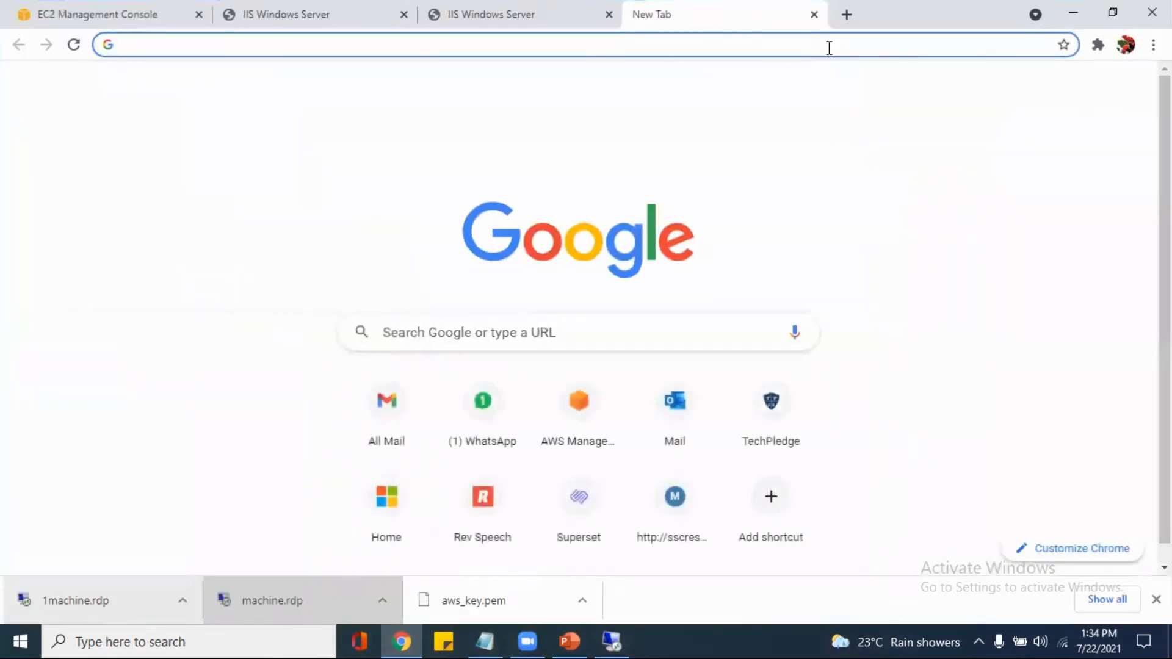
key(ctrl+v)
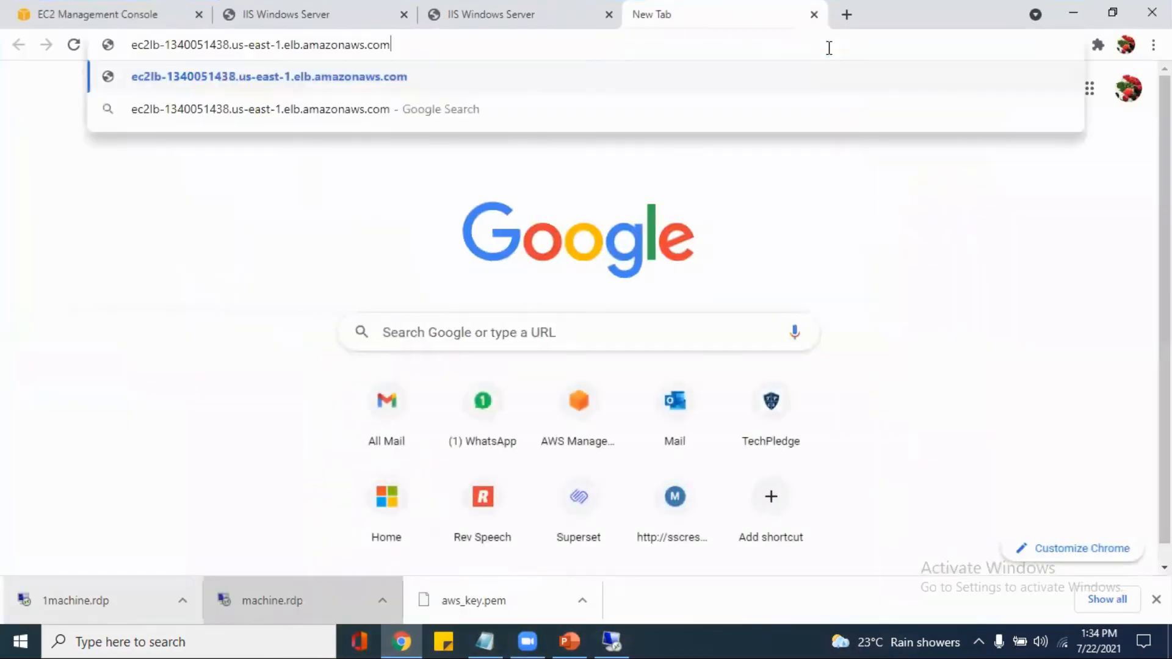
key(Return)
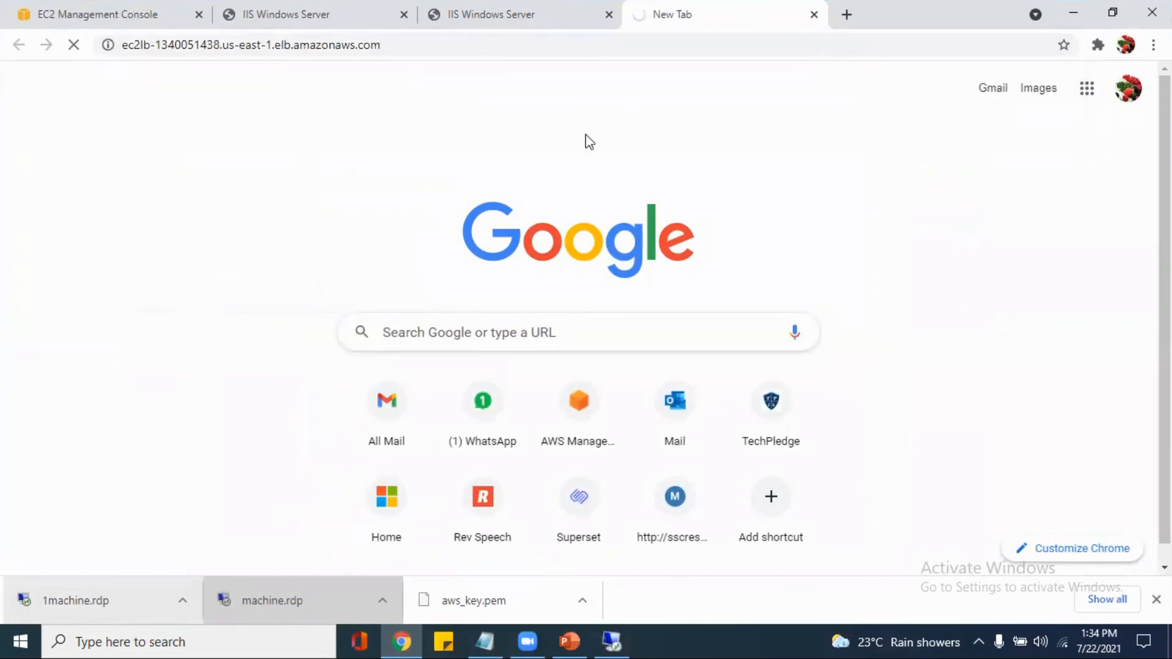
click(436, 51)
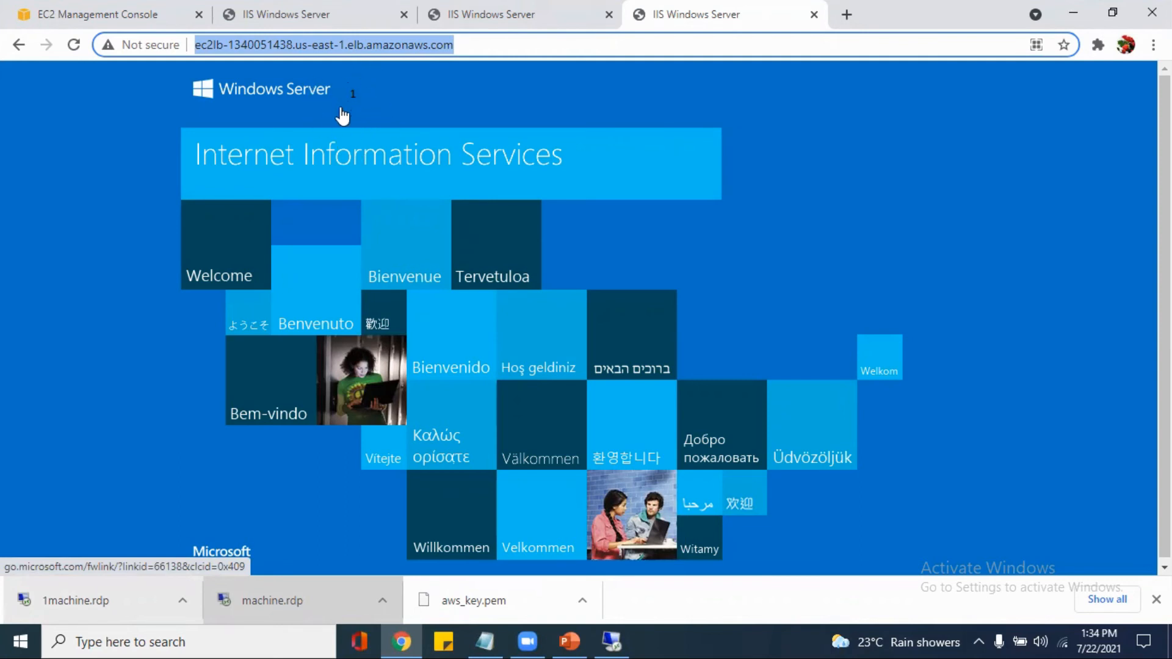
Return to the EC2 instances, stop only the instance named machine, dismiss the notification and refresh the instance list
click(138, 8)
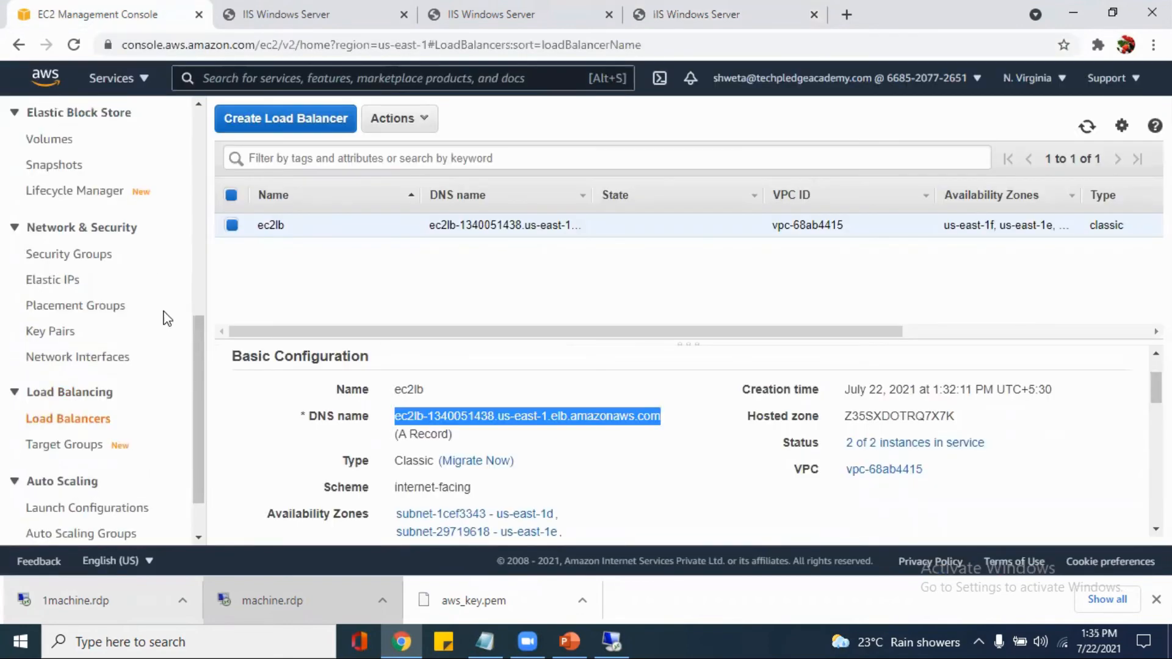
scroll(122, 308, up, 7)
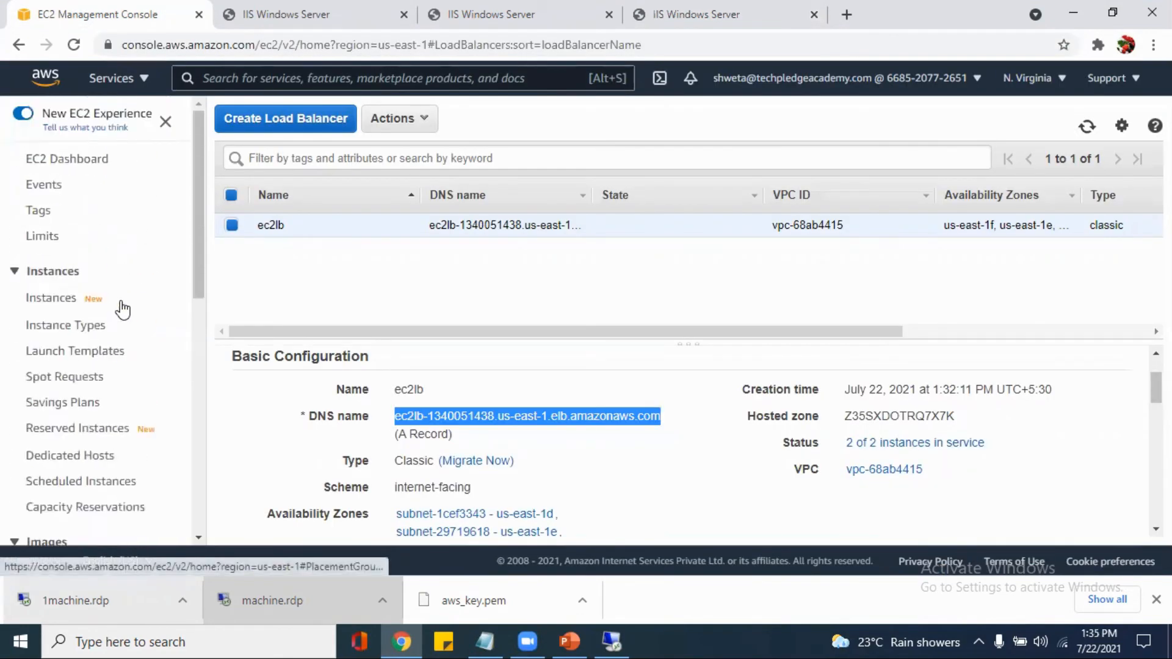
click(32, 300)
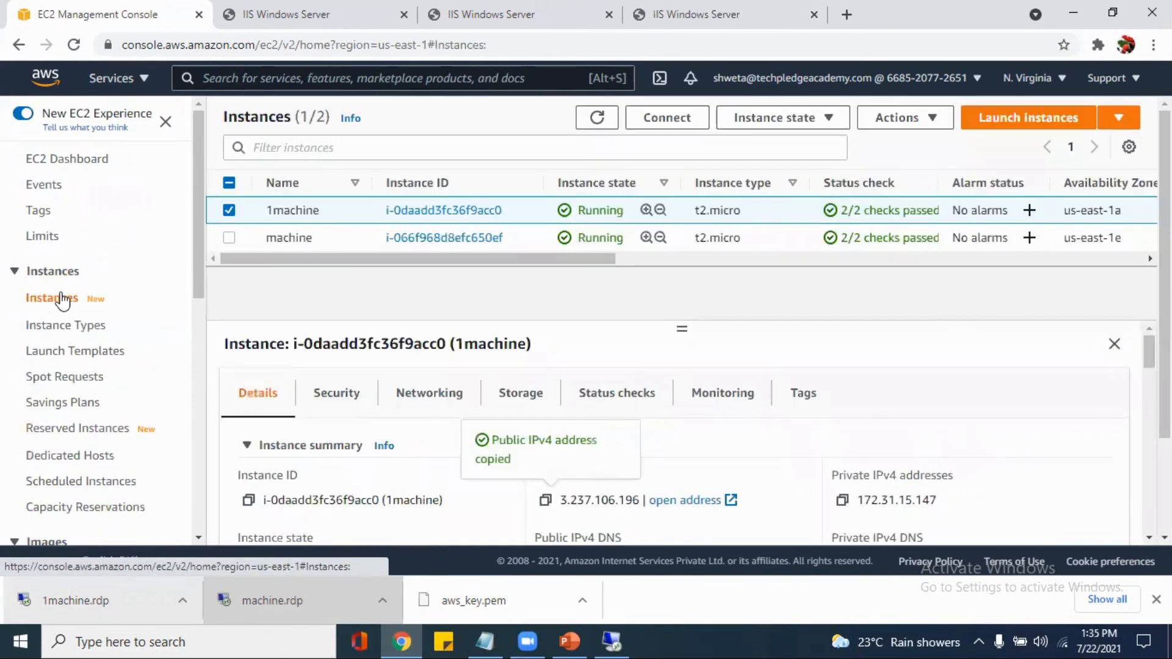
click(230, 238)
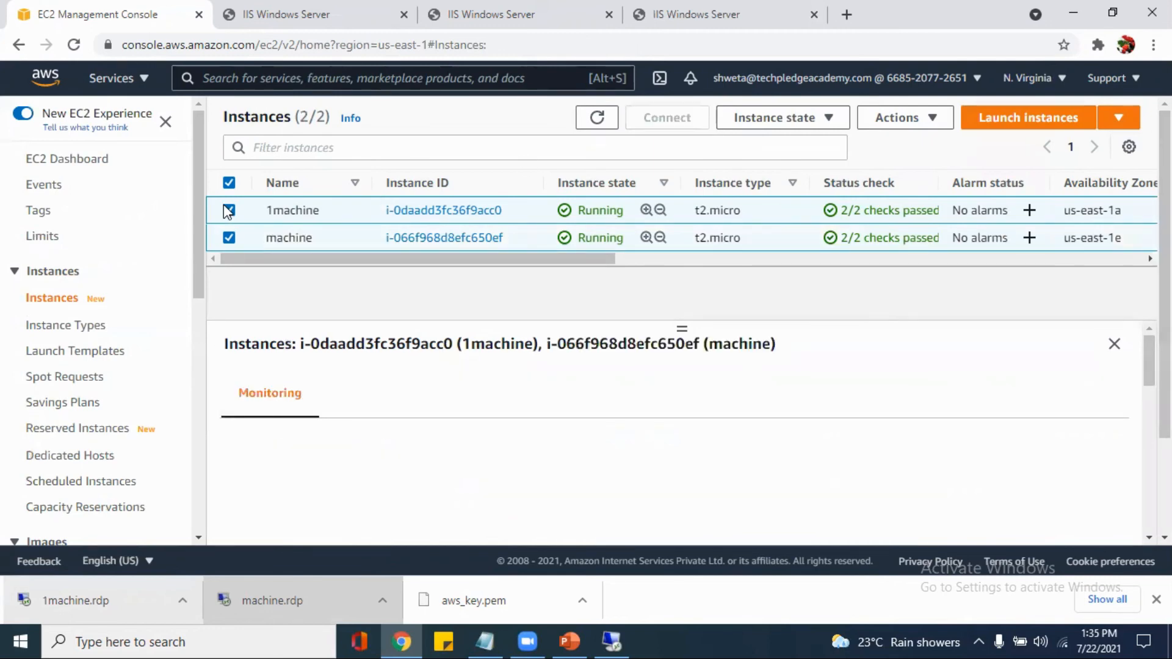
click(228, 210)
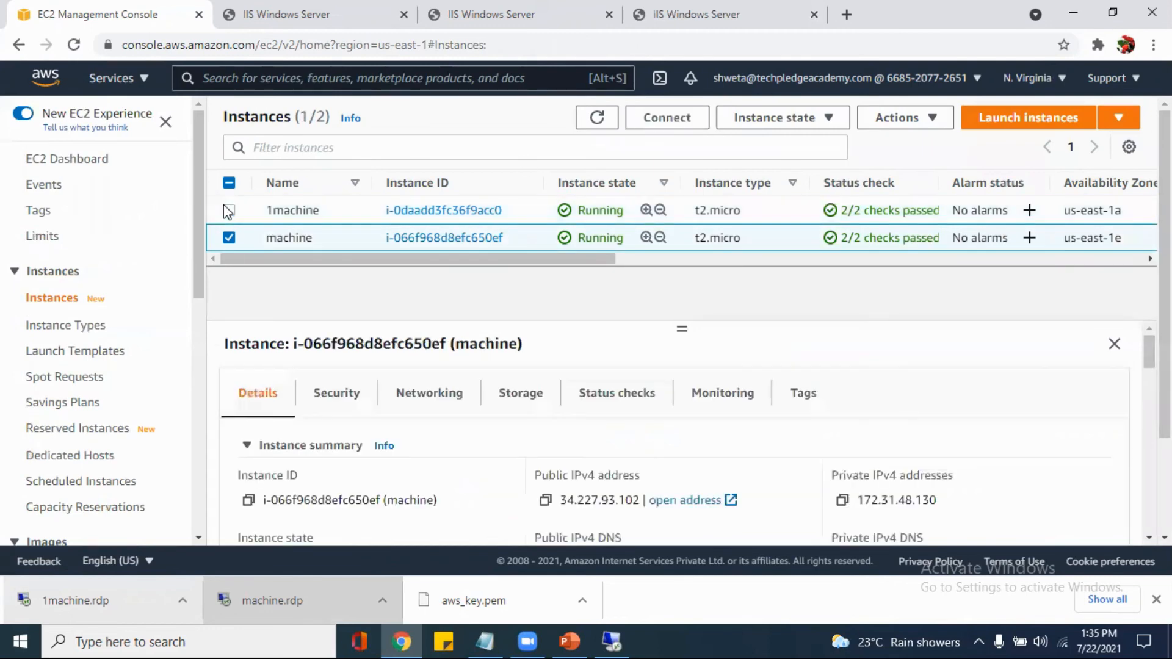
click(840, 121)
click(793, 146)
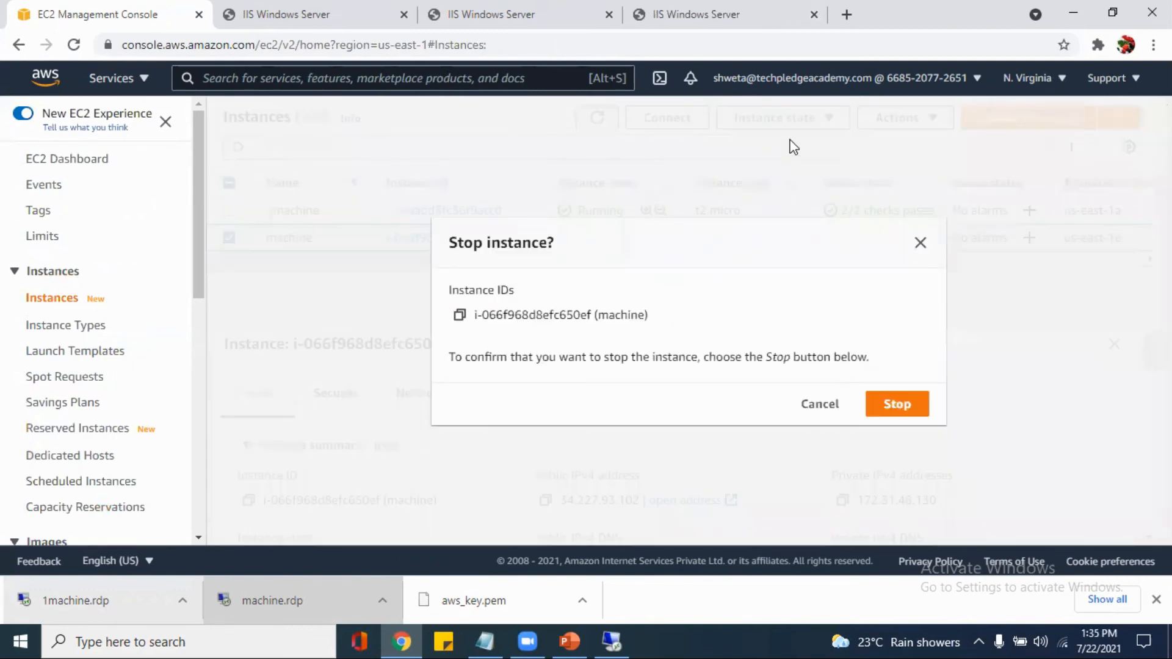
click(911, 410)
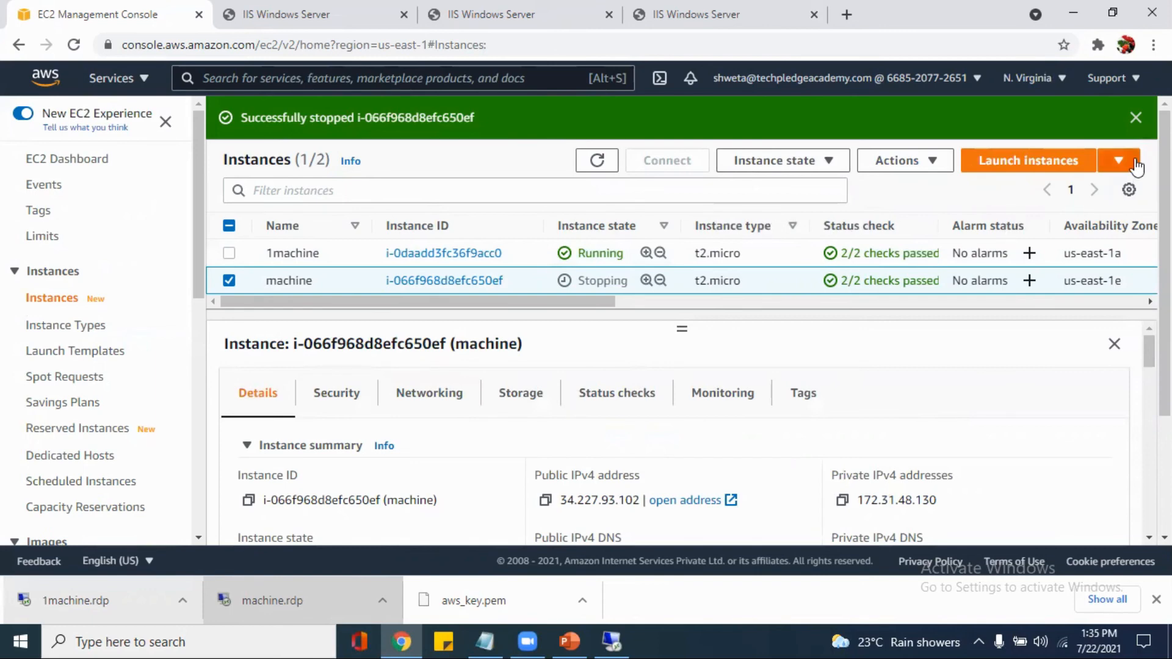
click(1135, 117)
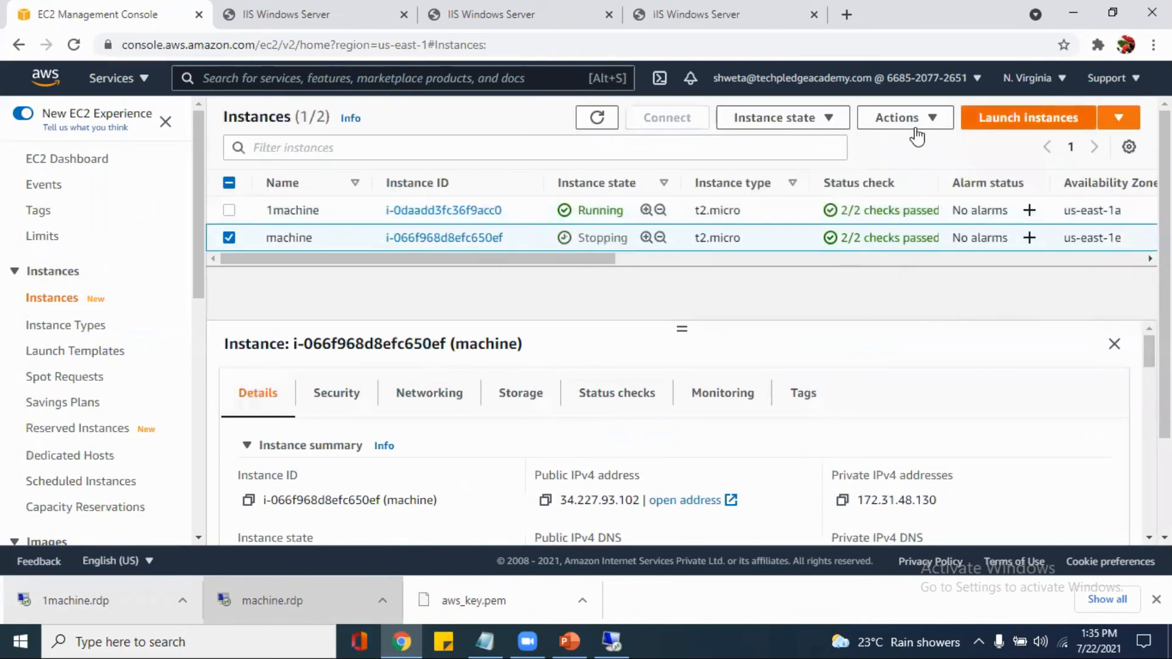
click(595, 119)
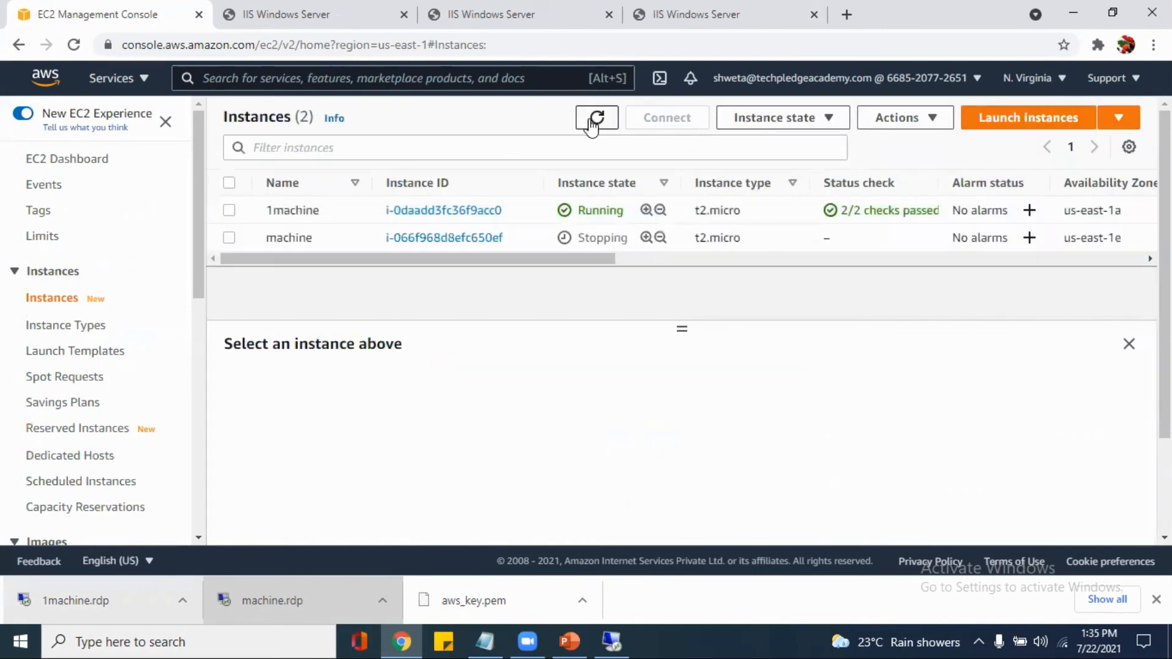
Go back to the load balancers and copy ec2lb's DNS name for another test in a new browser tab
scroll(128, 448, down, 5)
scroll(127, 446, down, 4)
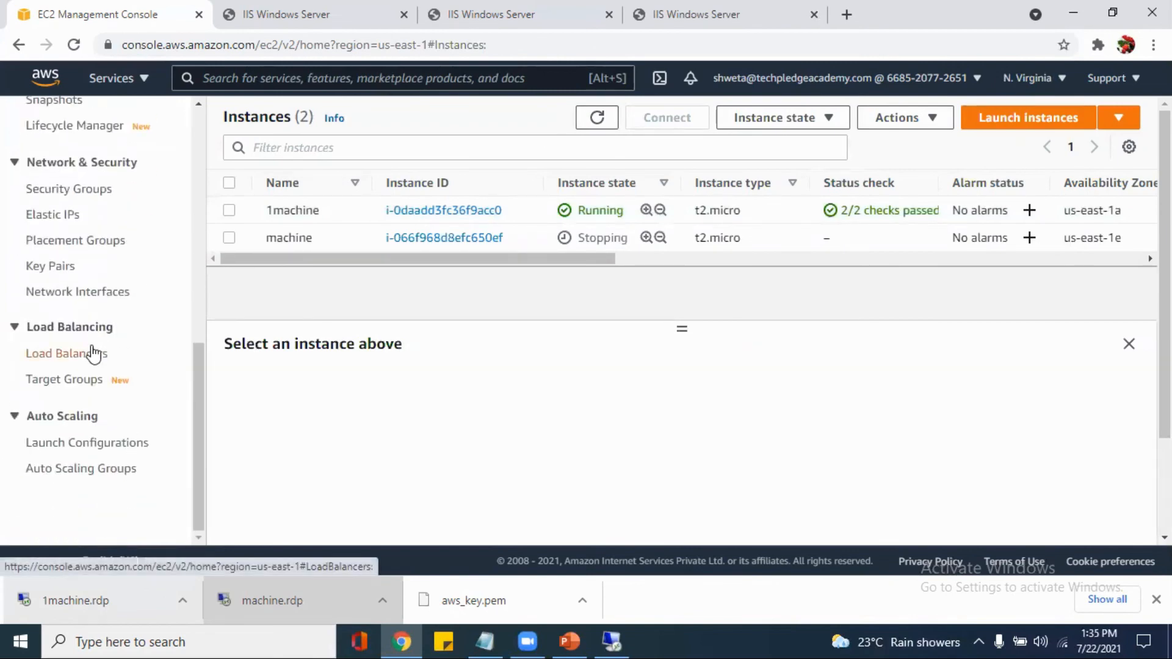
click(94, 352)
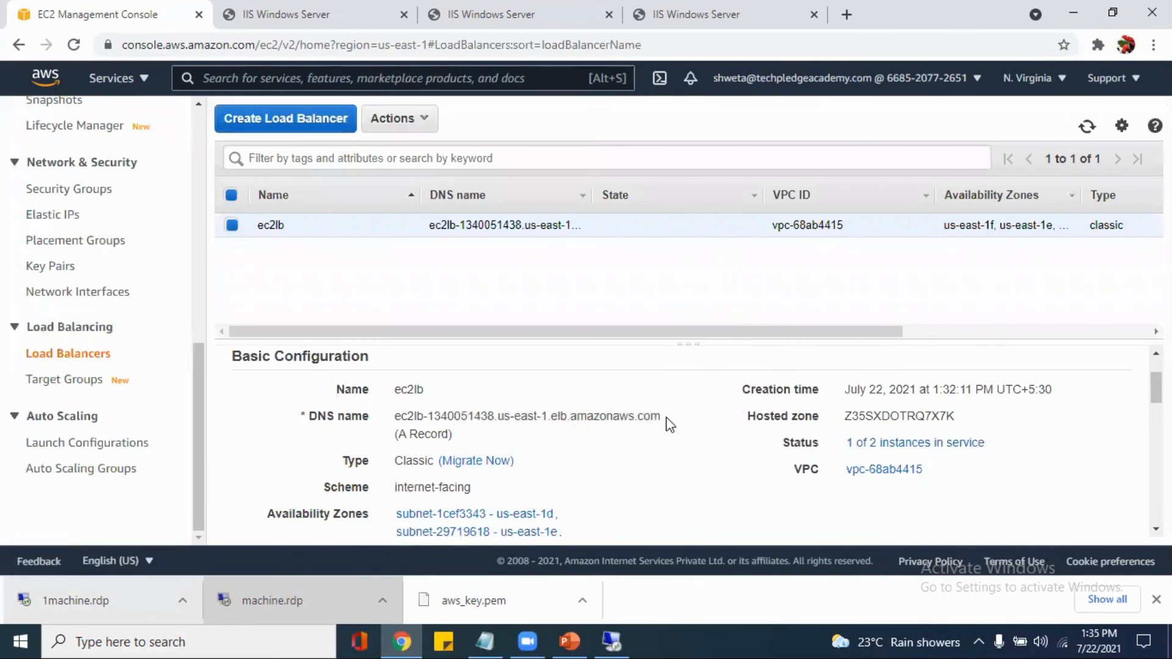
drag(667, 424, 388, 426)
key(ctrl+c)
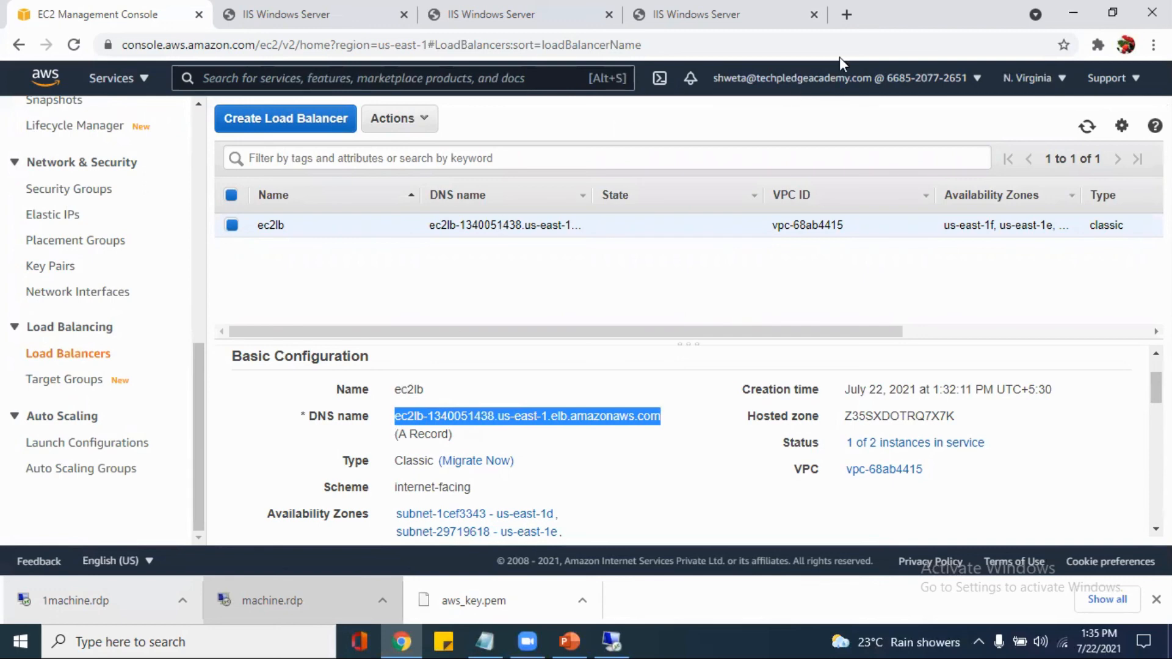
click(845, 14)
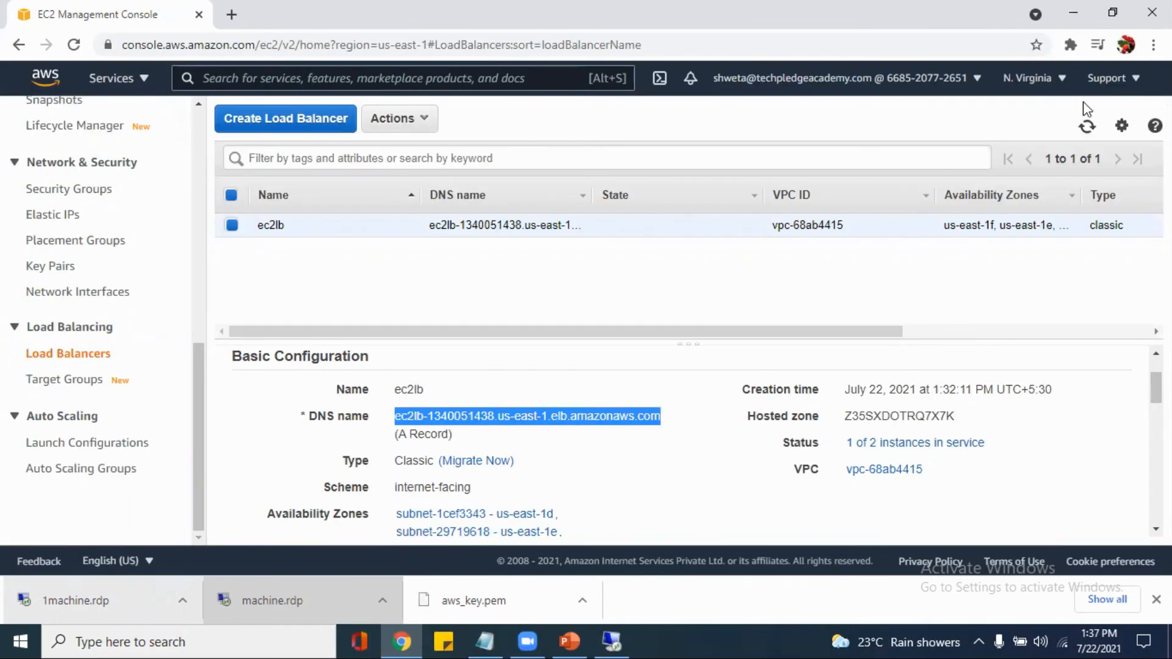
Load ec2lb-1340051438.us-east-1.elb.amazonaws.com in a new incognito window to check which IIS start page it serves, and close the window
click(1153, 44)
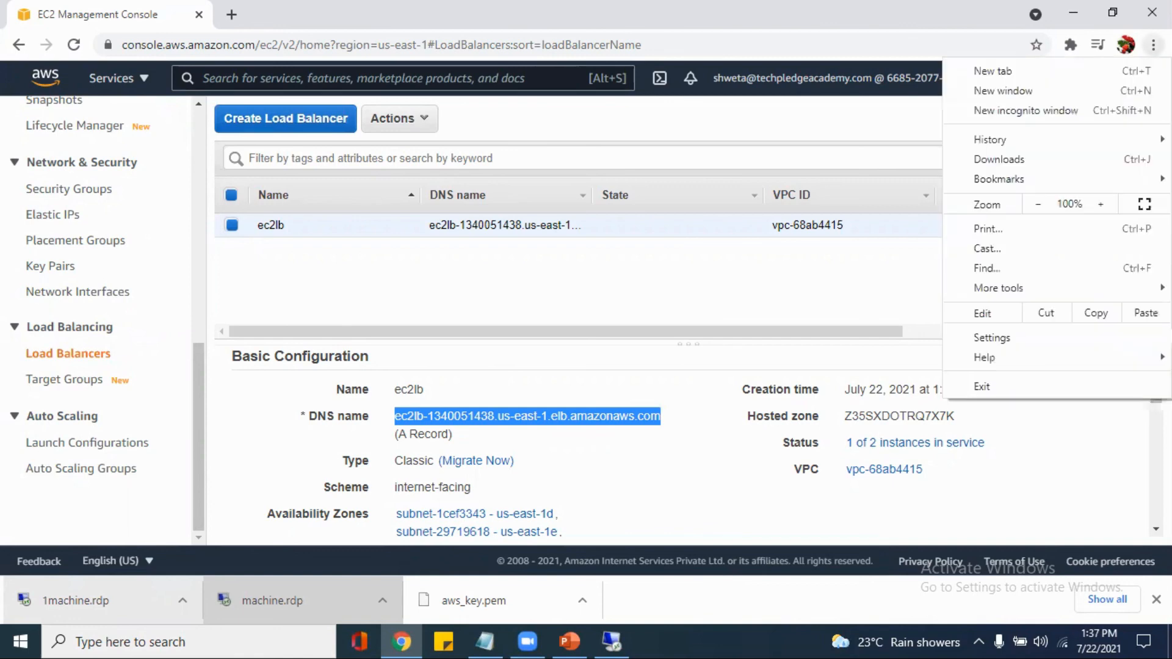
click(1059, 110)
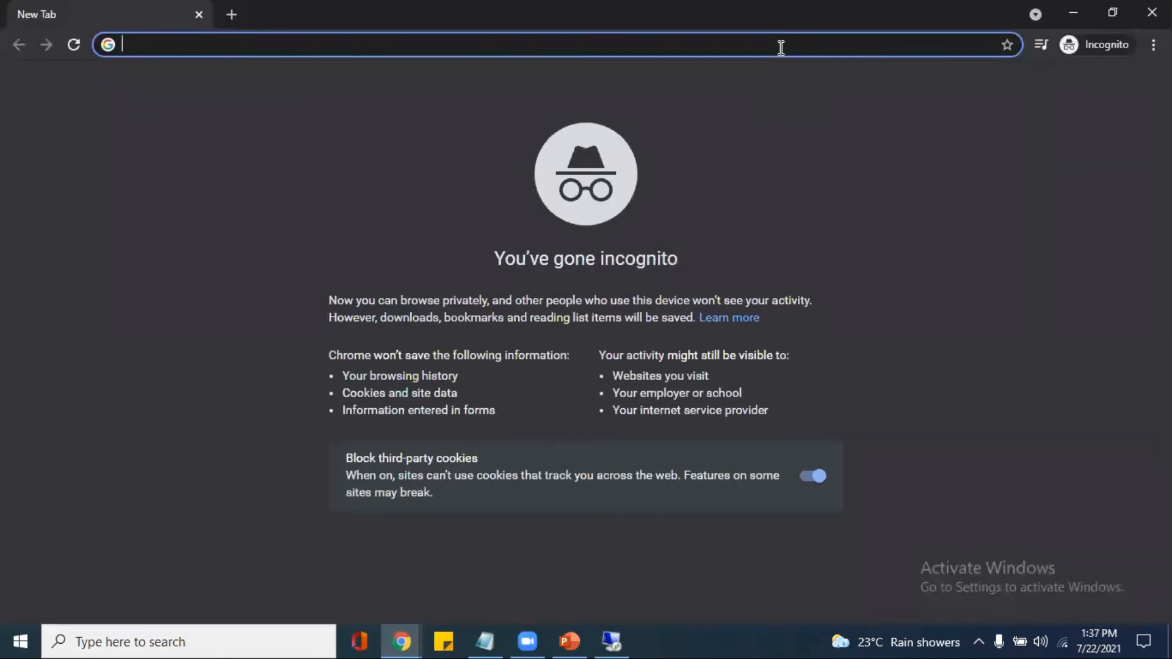
key(ctrl+v)
key(Return)
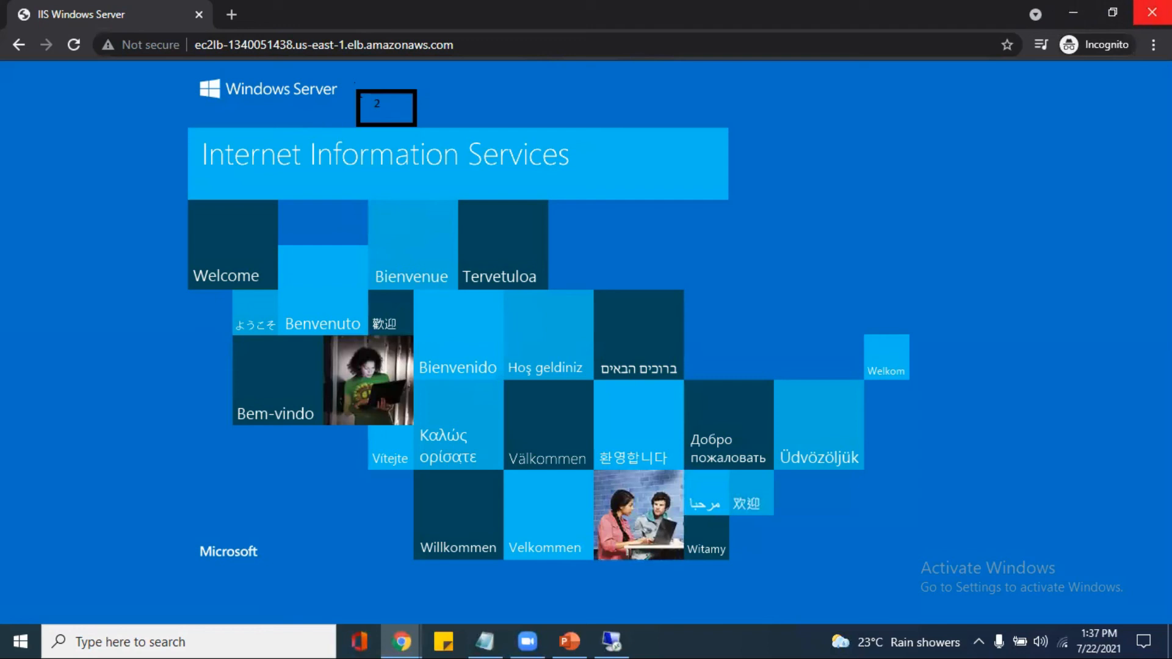
click(1151, 12)
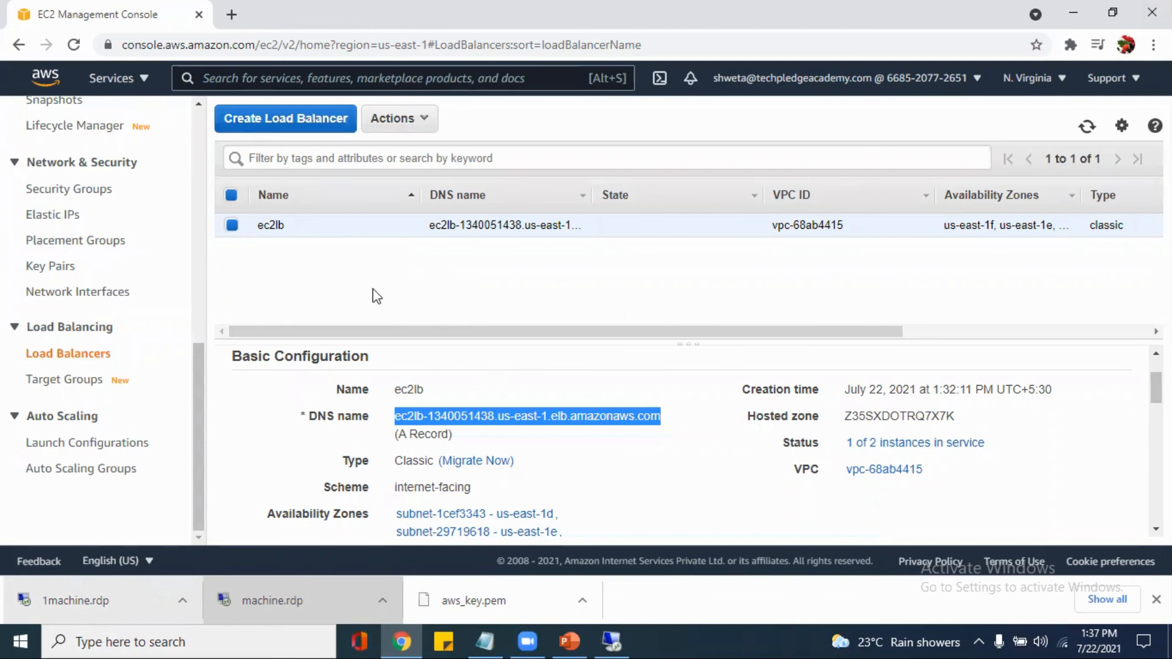
Switch to the Amazon AWS EC2 presentation in PowerPoint and go to slide 3
click(560, 639)
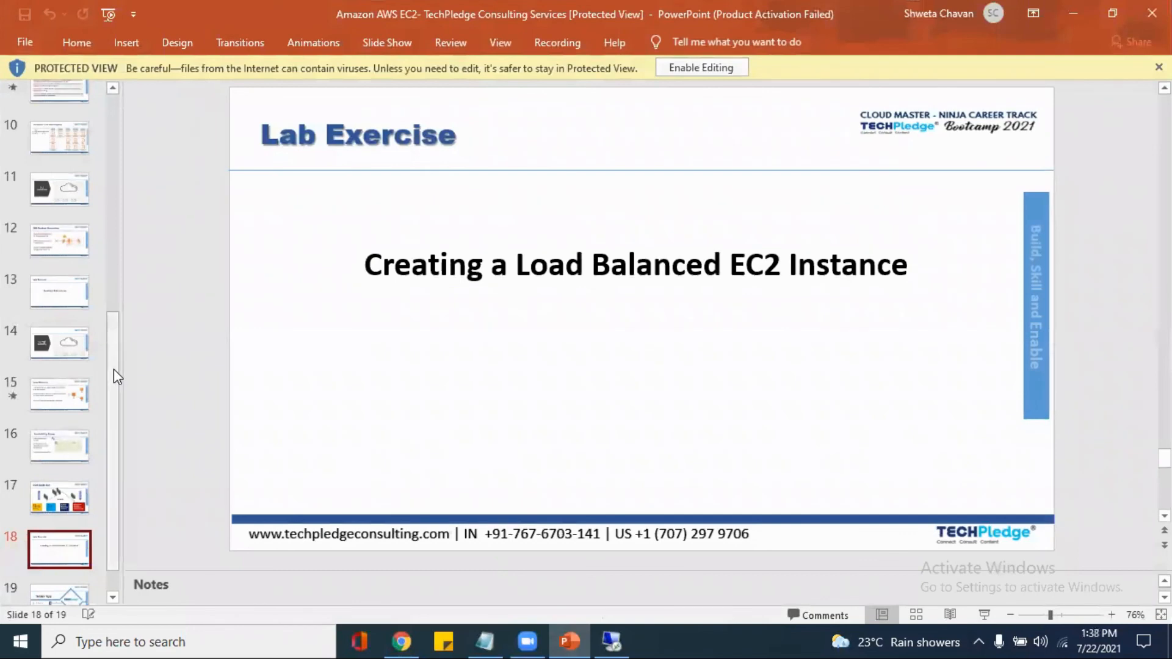
drag(113, 369, 115, 130)
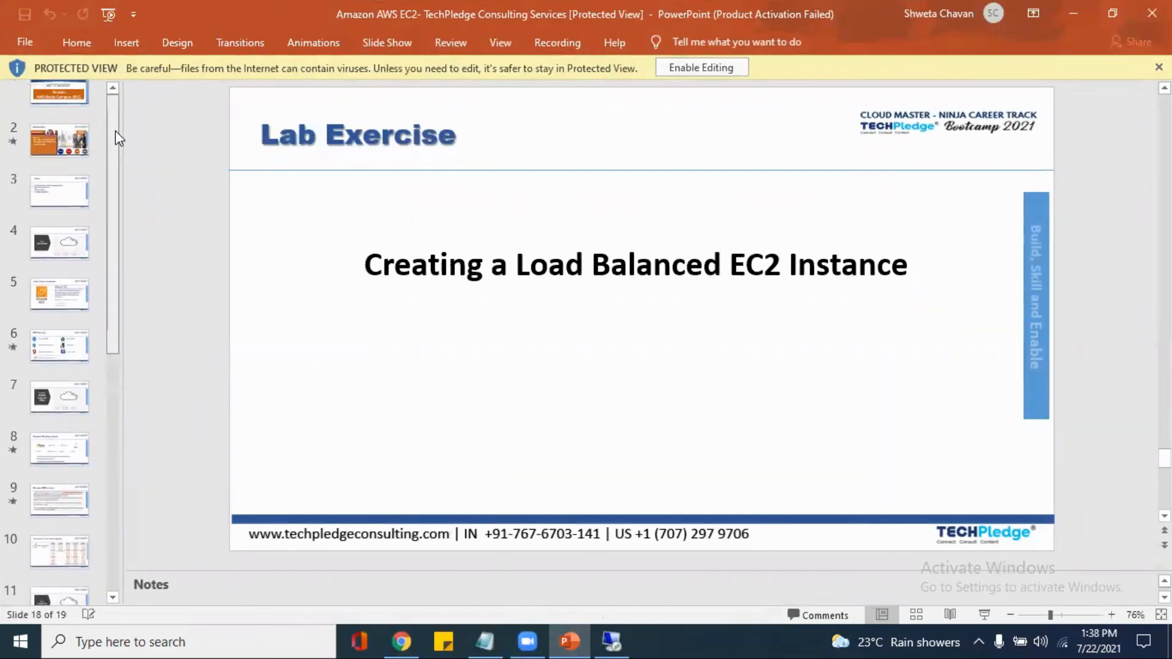
click(72, 221)
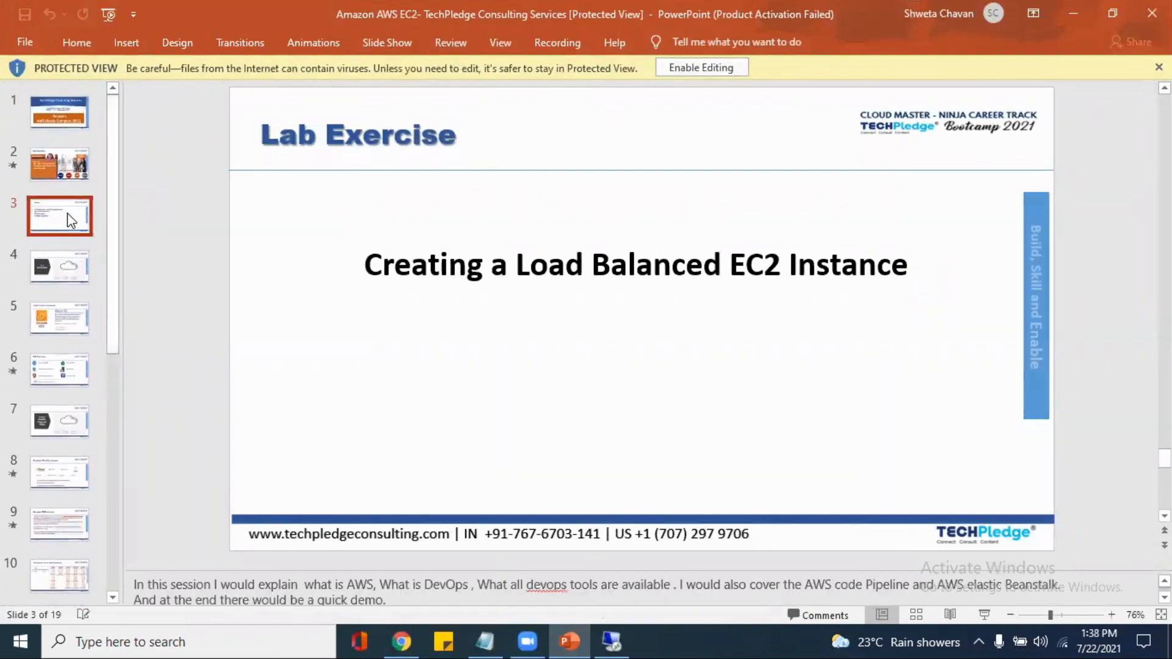